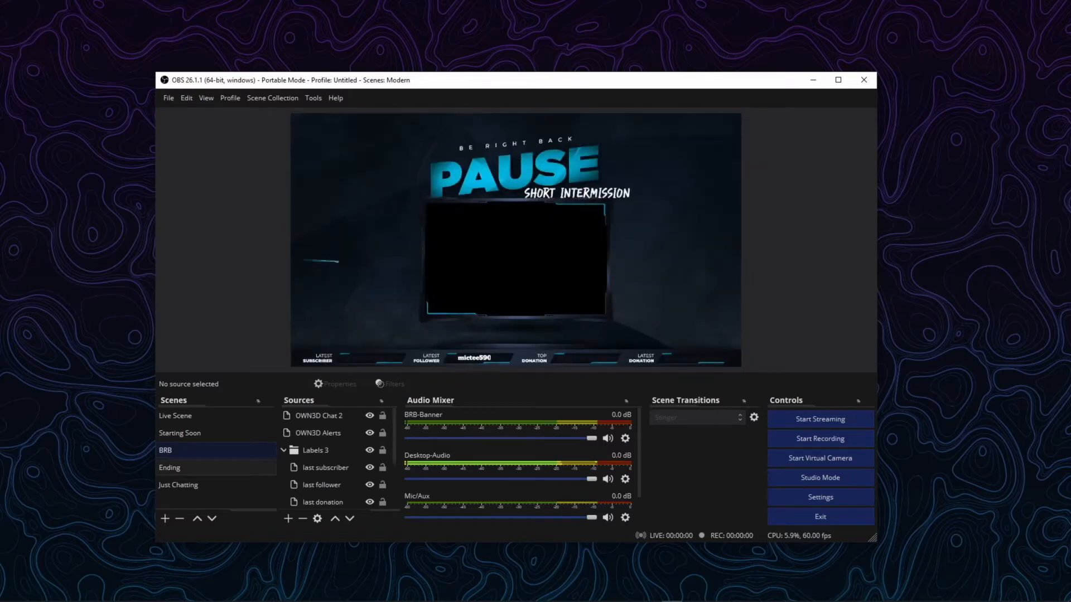
{"action": "left_click", "coordinate": [190, 467]}
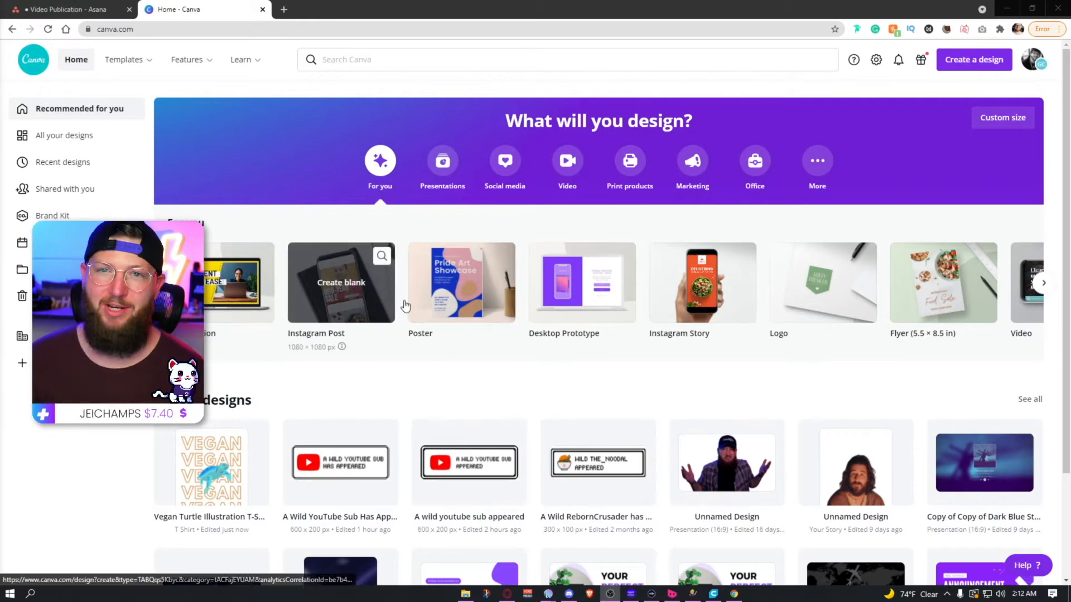
Step: Search the Canva template library for "t-shirts"
{"action": "left_click", "coordinate": [396, 62]}
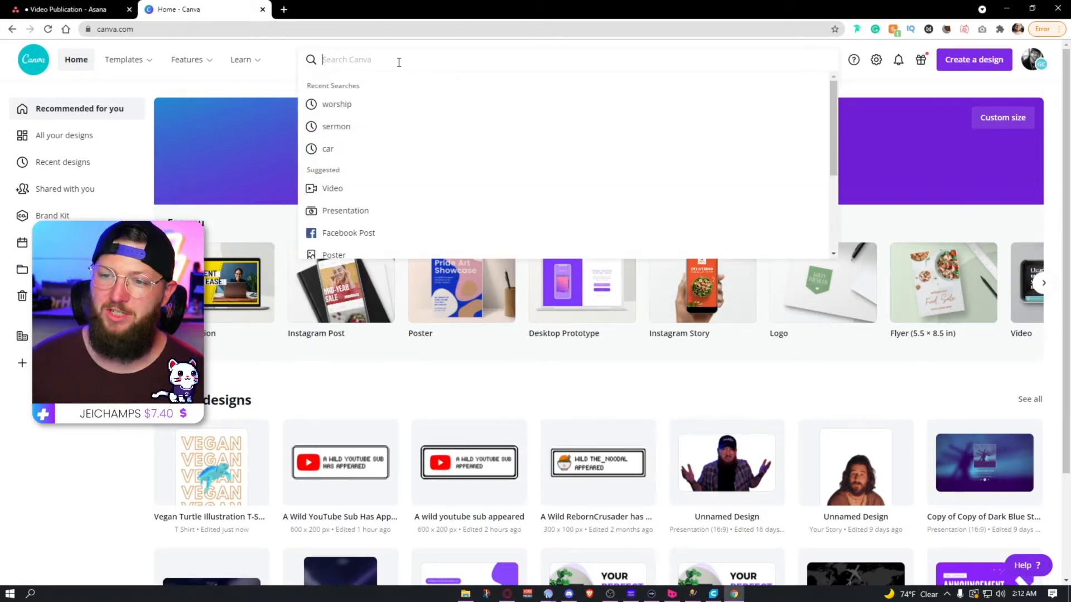
{"action": "type", "text": "t-shir"}
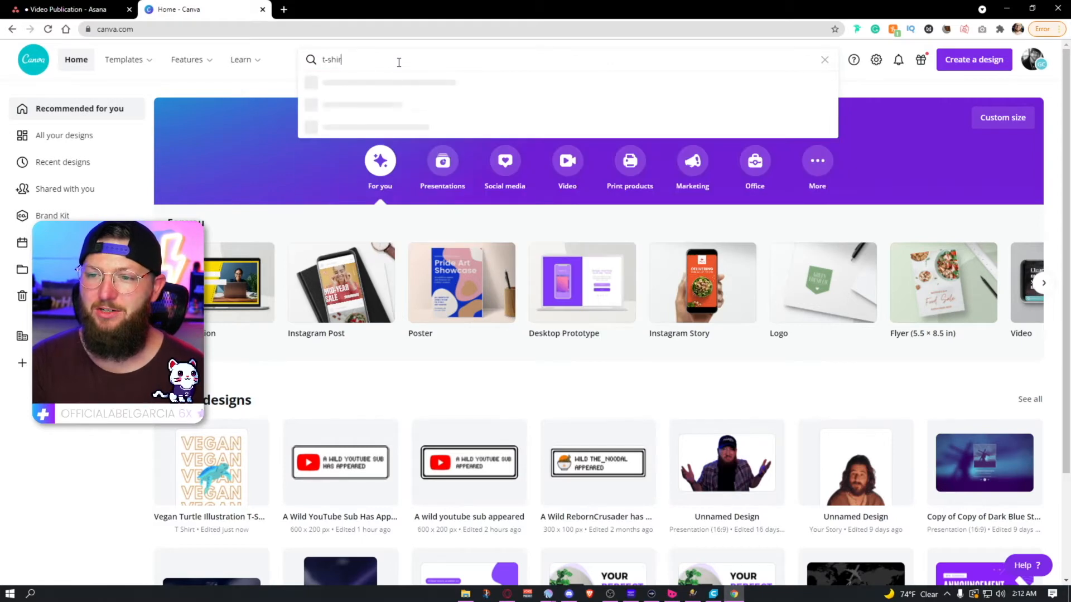
{"action": "type", "text": "ts"}
{"action": "key", "text": "Return"}
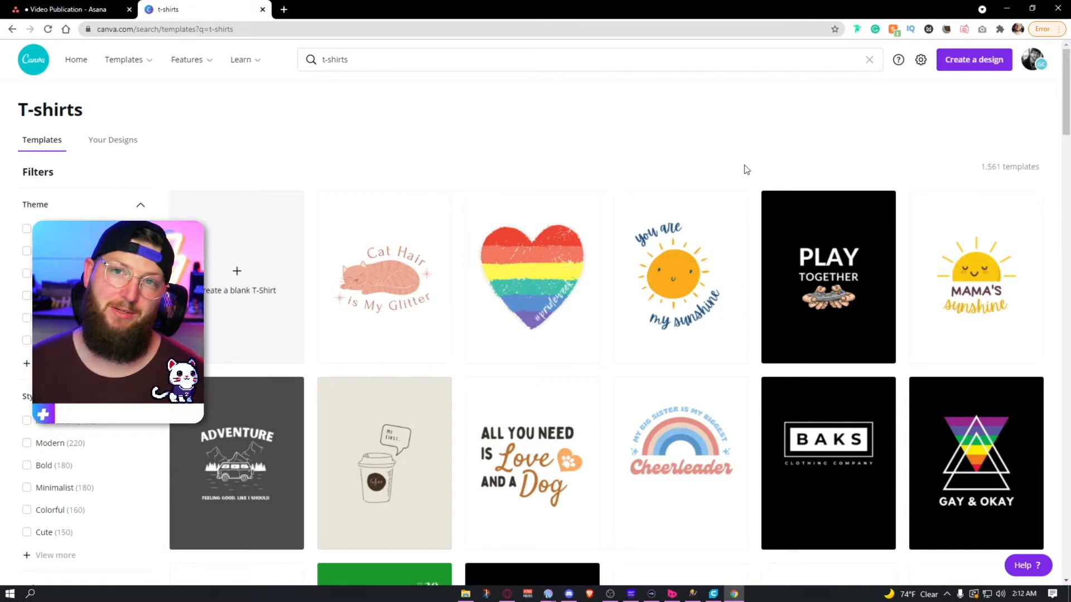
Step: Browse the T-shirt templates and open the black one with the pink "Sorority – The Sisters We Choose" design
{"action": "scroll", "coordinate": [915, 391], "scroll_direction": "down", "scroll_amount": 3}
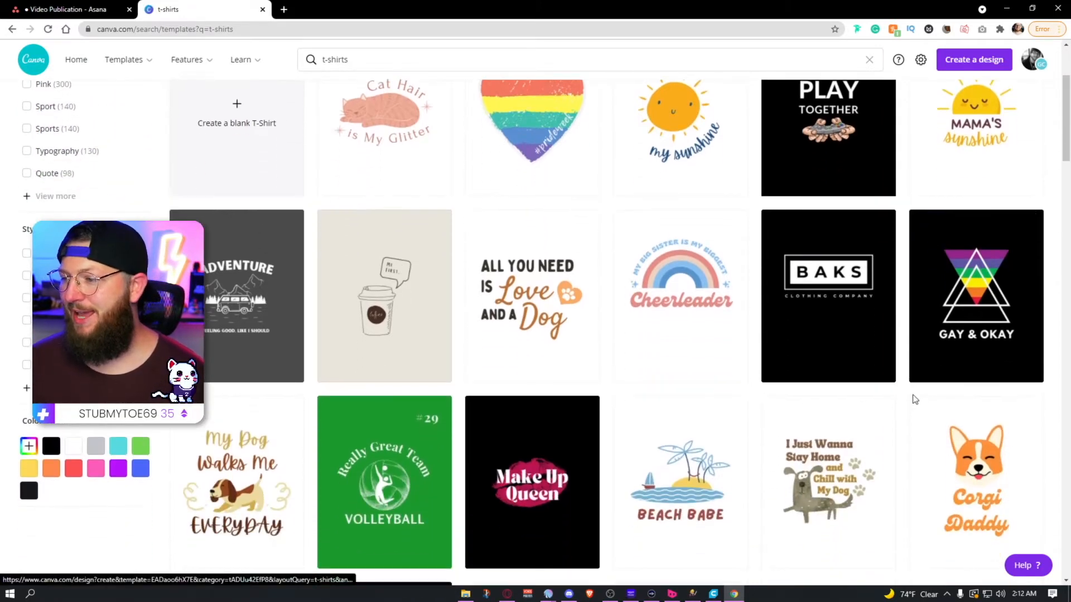
{"action": "scroll", "coordinate": [914, 400], "scroll_direction": "down", "scroll_amount": 1}
{"action": "scroll", "coordinate": [774, 431], "scroll_direction": "up", "scroll_amount": 3}
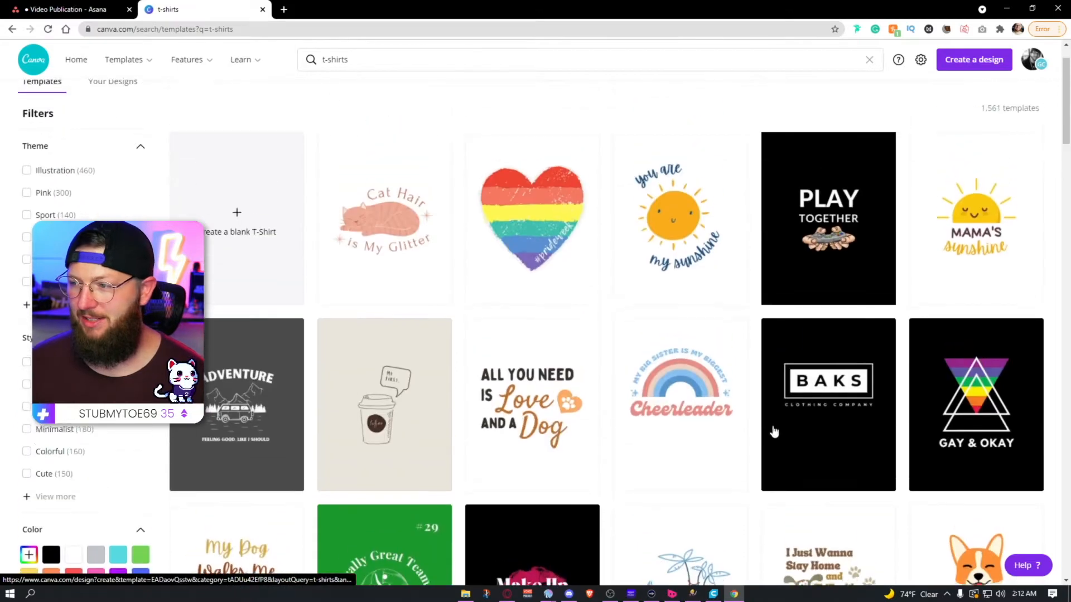
{"action": "mouse_move", "coordinate": [857, 246]}
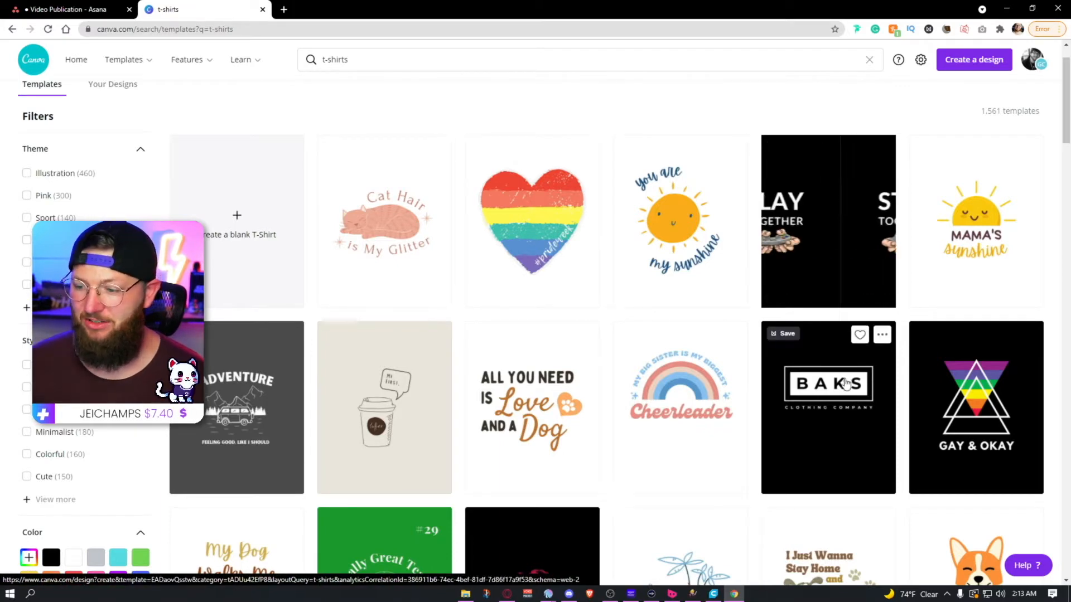
{"action": "scroll", "coordinate": [845, 357], "scroll_direction": "down", "scroll_amount": 3}
{"action": "scroll", "coordinate": [836, 389], "scroll_direction": "down", "scroll_amount": 2}
{"action": "scroll", "coordinate": [439, 389], "scroll_direction": "down", "scroll_amount": 3}
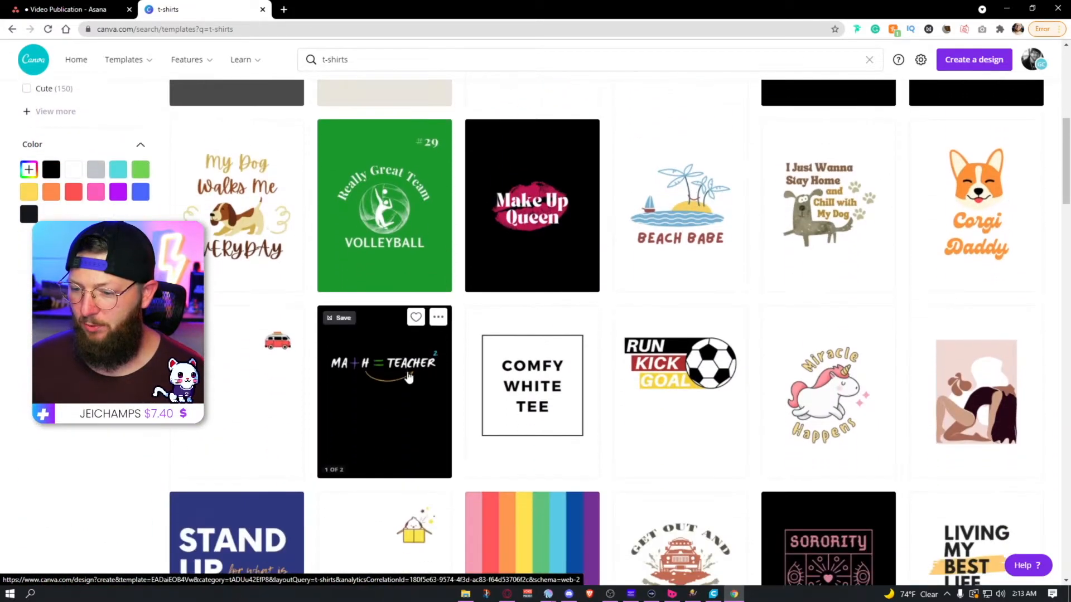
{"action": "scroll", "coordinate": [781, 376], "scroll_direction": "down", "scroll_amount": 4}
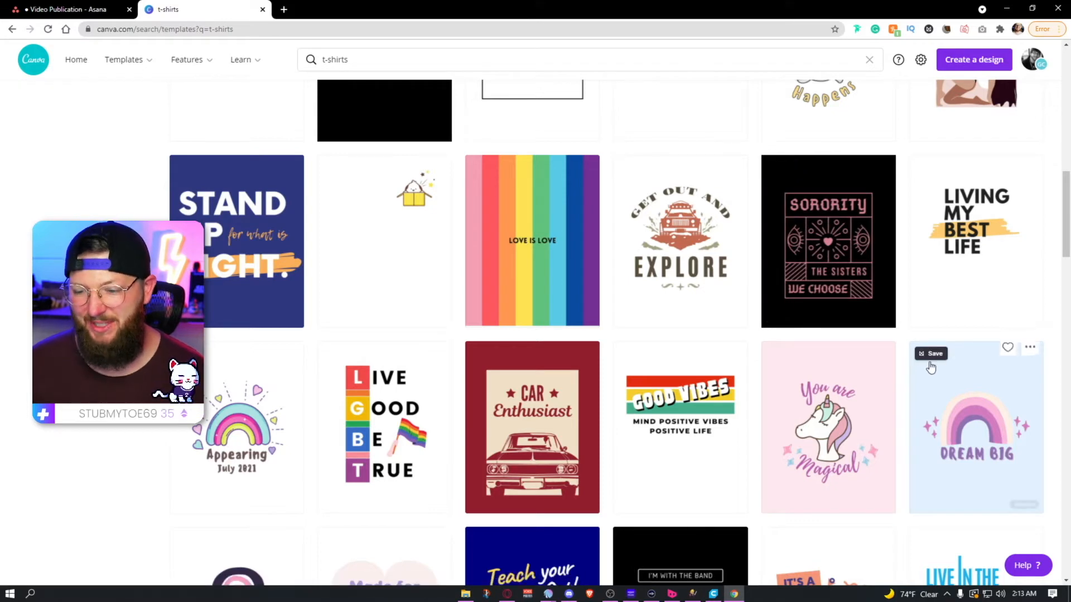
{"action": "left_click", "coordinate": [862, 273]}
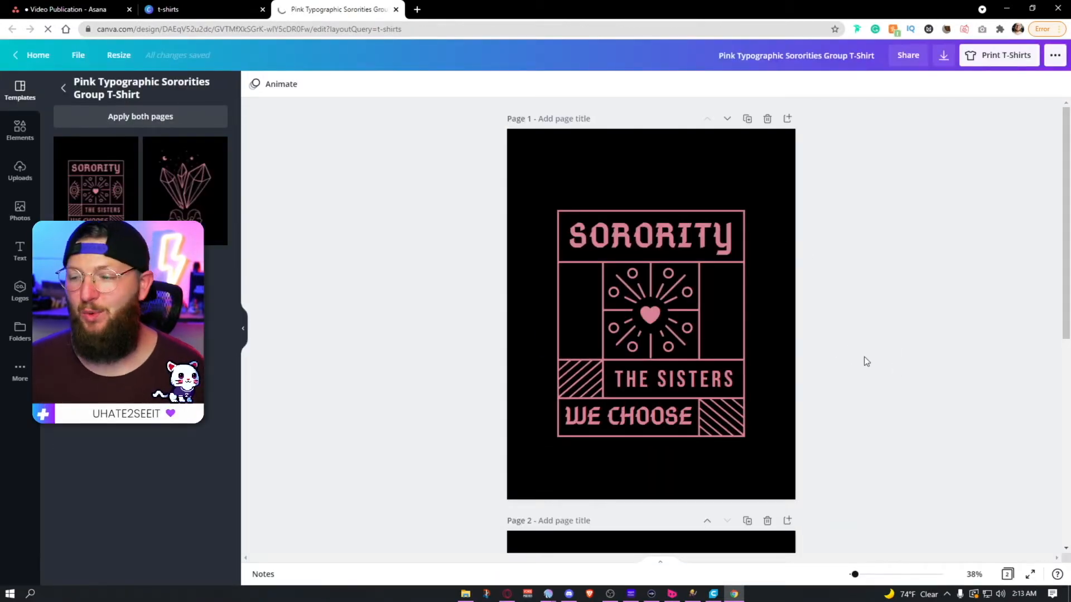
Step: Replace the heading "SORORITY" with "FOLLOW" and the line "THE SISTERS" with "TWITCH.TV/"
{"action": "double_click", "coordinate": [658, 241]}
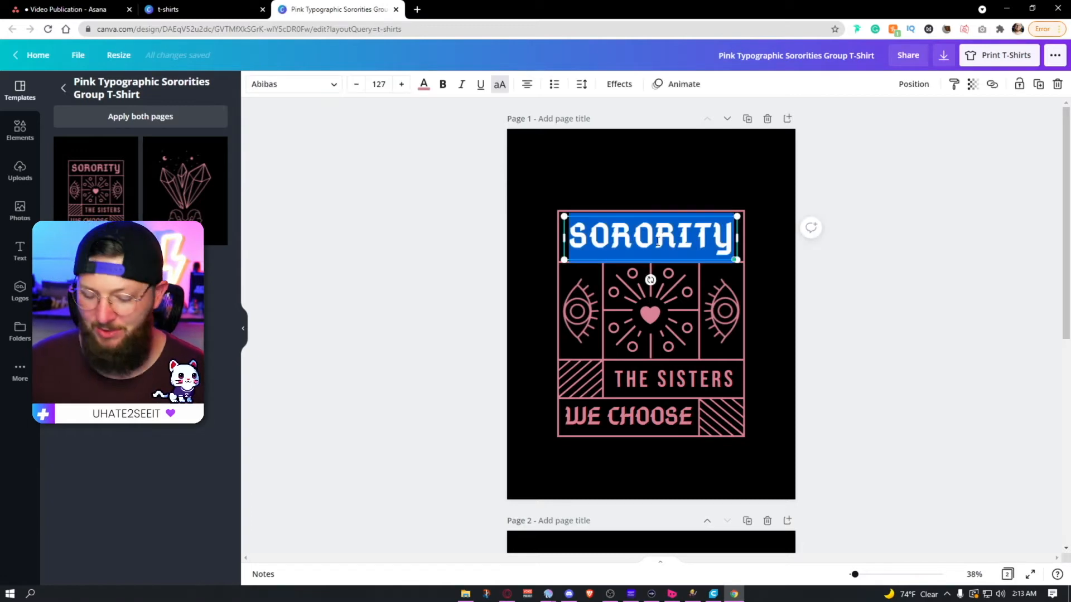
{"action": "type", "text": "FOLLOW"}
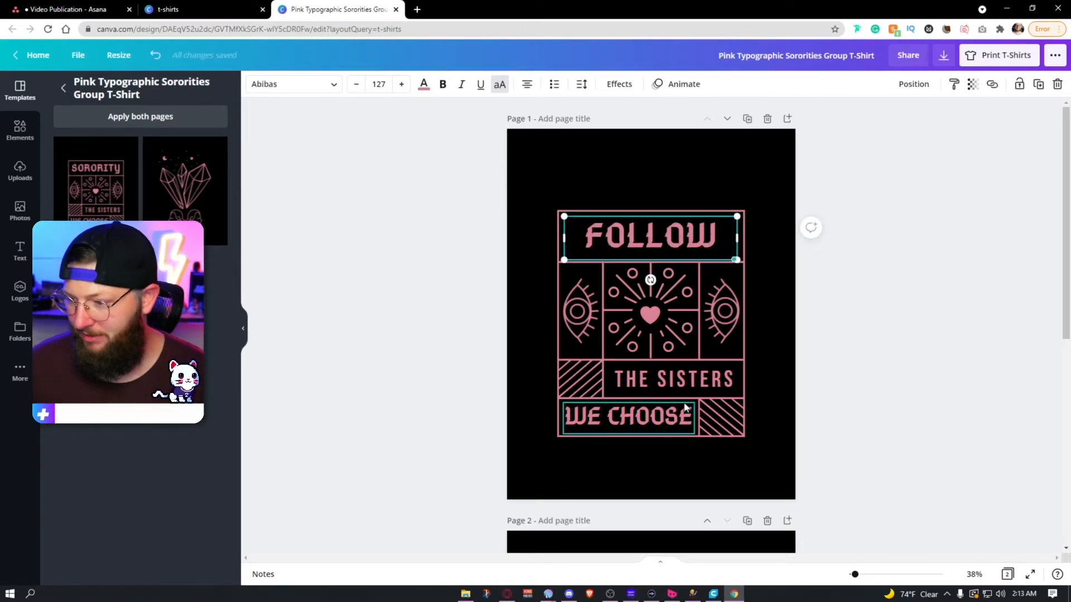
{"action": "left_click", "coordinate": [685, 380]}
{"action": "double_click", "coordinate": [685, 380]}
{"action": "type", "text": "TWITCH."}
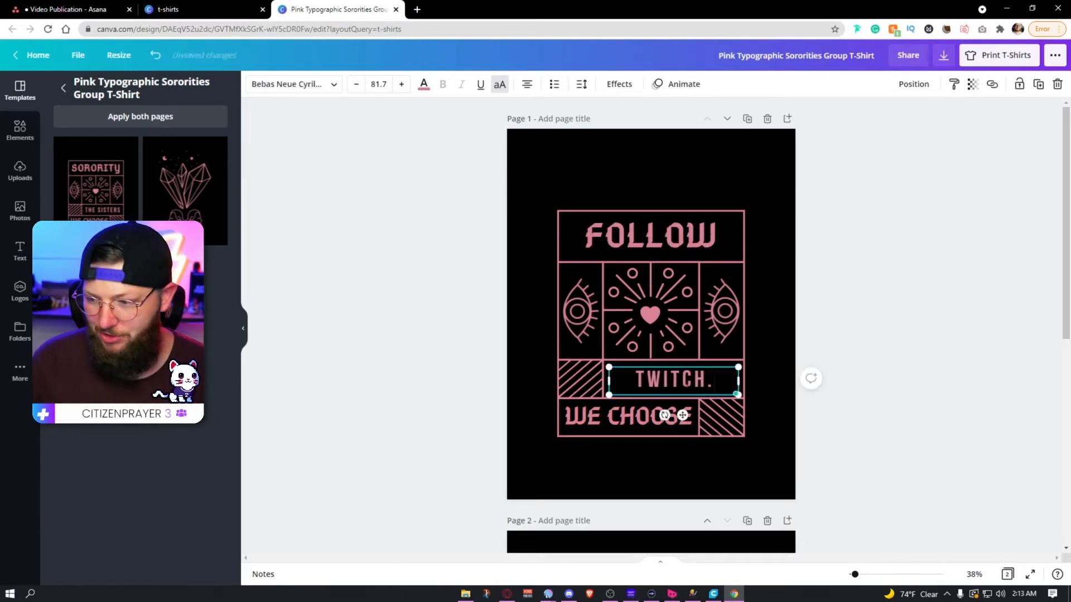
{"action": "type", "text": "TV/"}
Step: Replace the "WE CHOOSE" text on the design's lowest line with "DRHEALS"
{"action": "left_click", "coordinate": [628, 416]}
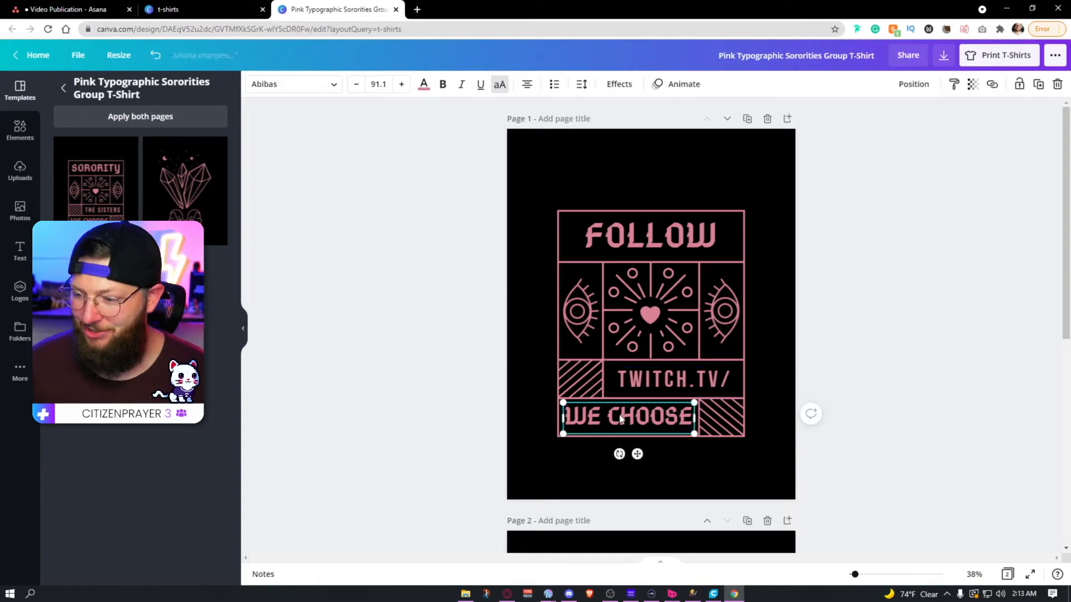
{"action": "double_click", "coordinate": [627, 416]}
{"action": "type", "text": "DRHEALS"}
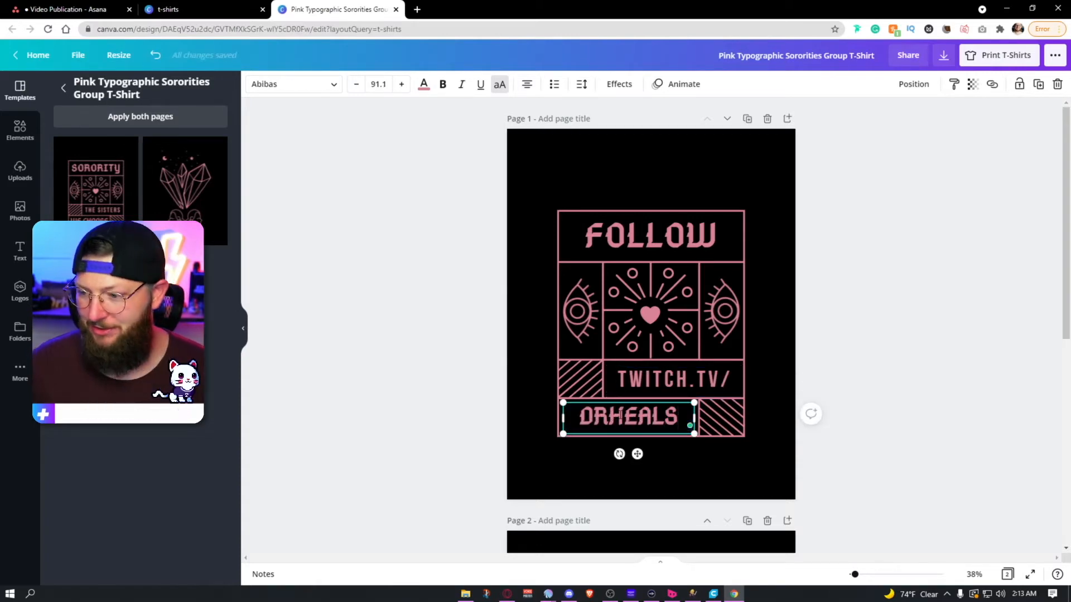
{"action": "left_click", "coordinate": [856, 360]}
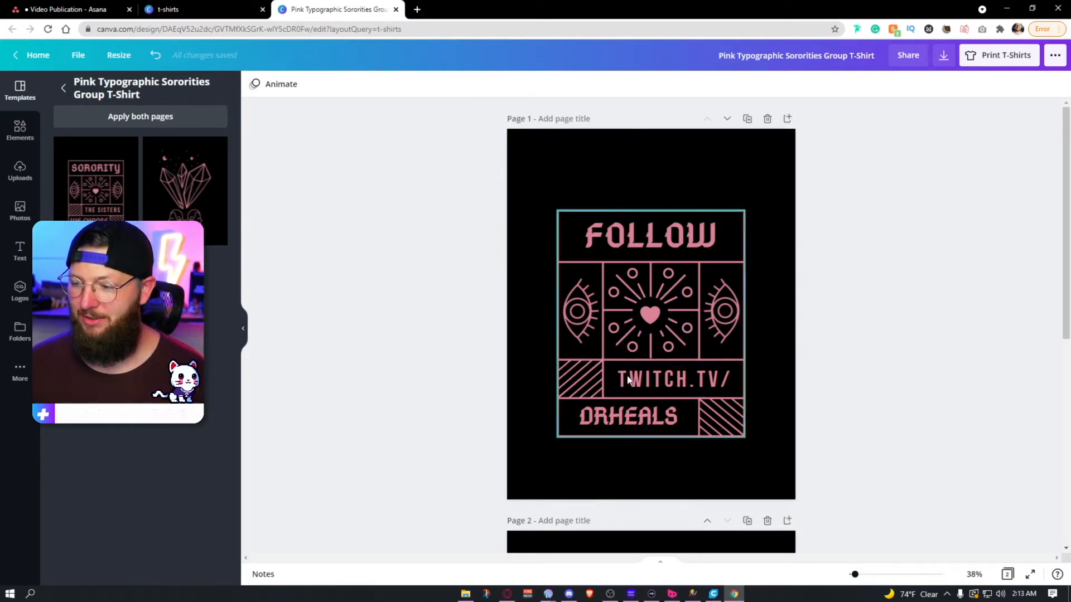
Step: Search the design elements for "monoline lightning" and look through the results for a suitable line-style bolt
{"action": "left_click", "coordinate": [22, 132]}
{"action": "left_click", "coordinate": [133, 90]}
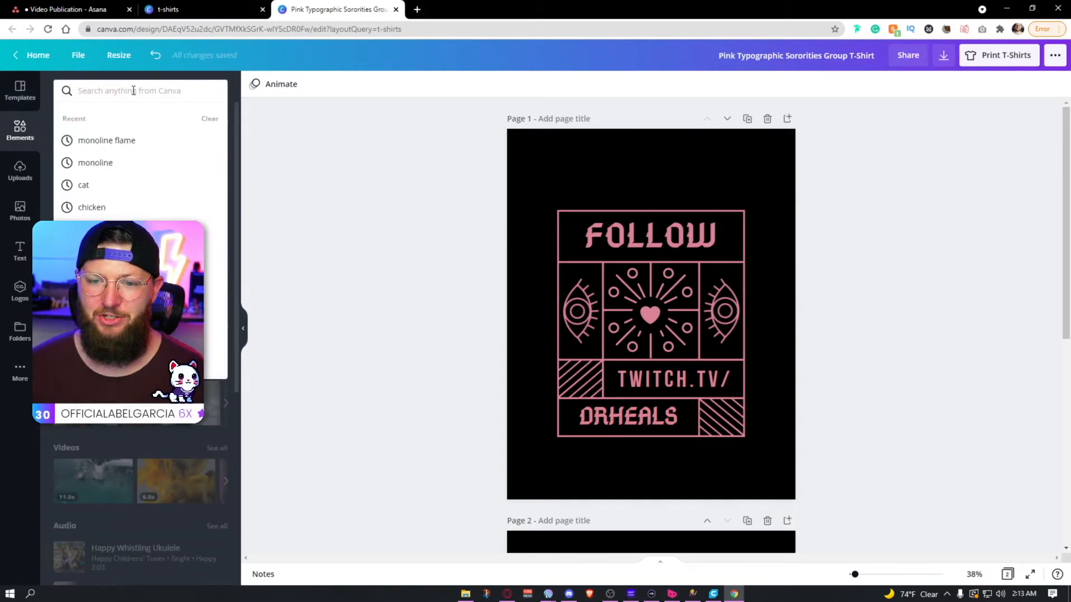
{"action": "type", "text": "monol"}
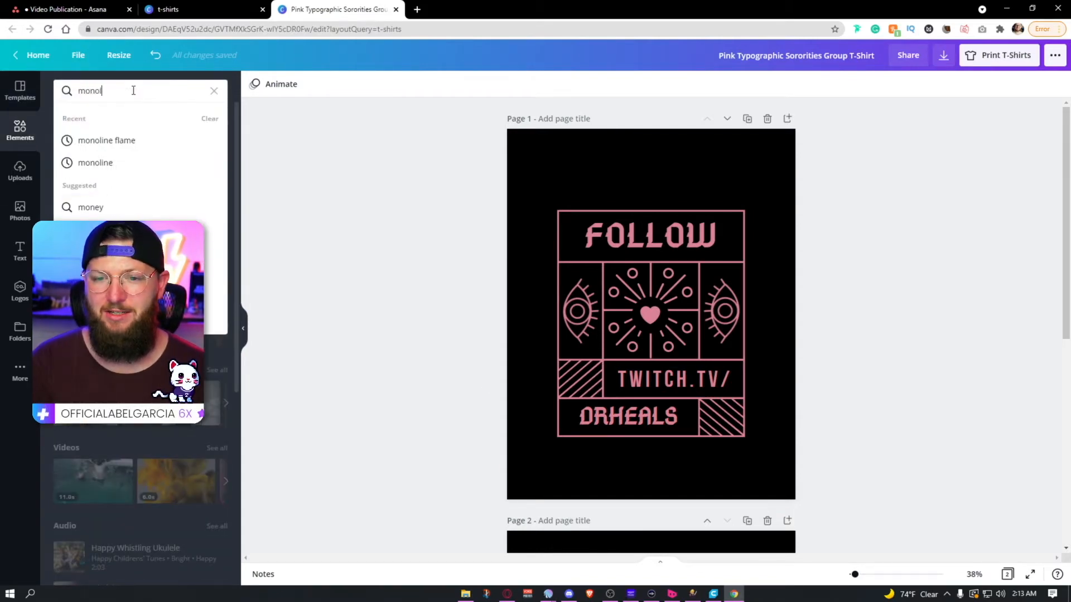
{"action": "type", "text": "ine lig"}
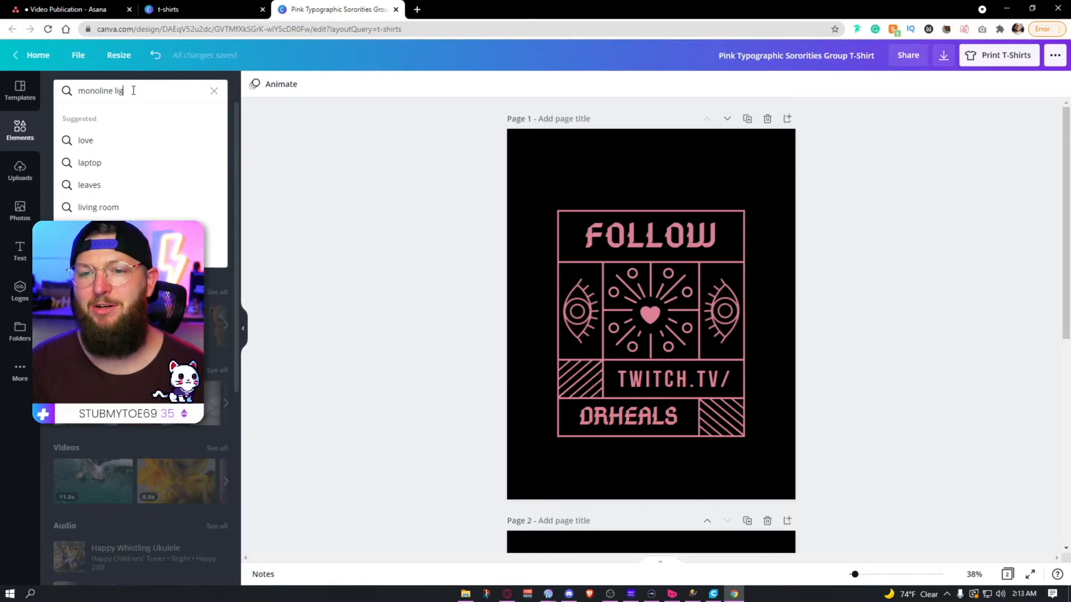
{"action": "type", "text": "htning"}
{"action": "key", "text": "Return"}
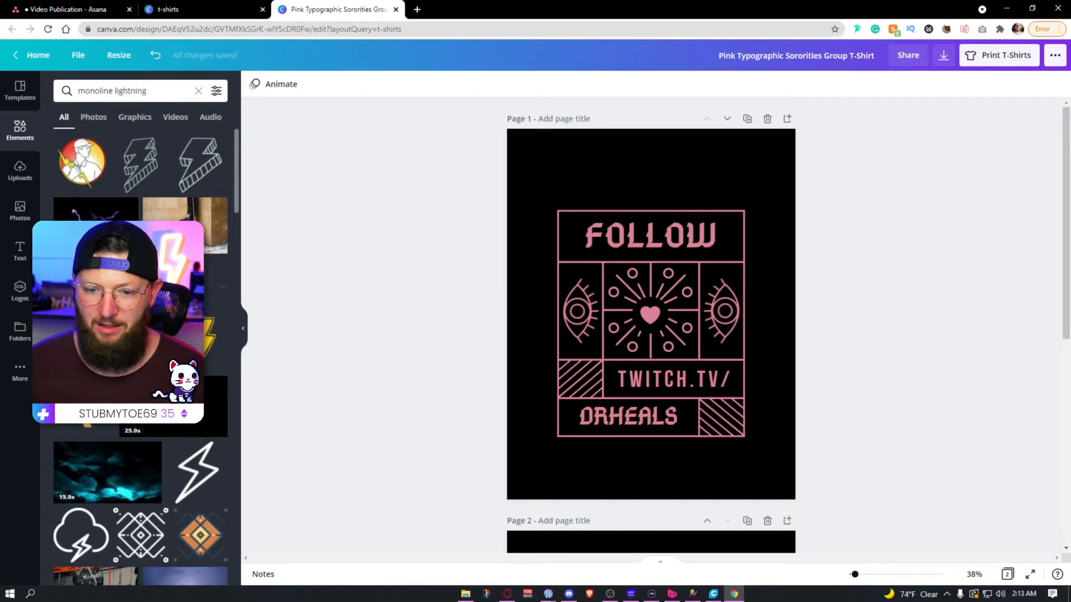
{"action": "scroll", "coordinate": [177, 498], "scroll_direction": "down", "scroll_amount": 2}
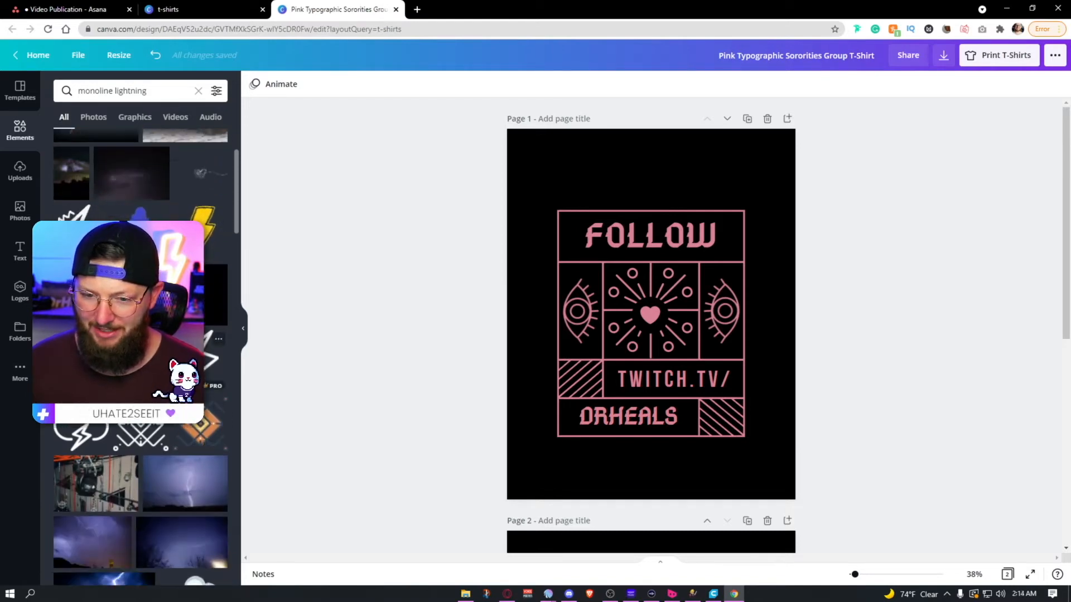
{"action": "scroll", "coordinate": [212, 351], "scroll_direction": "down", "scroll_amount": 6}
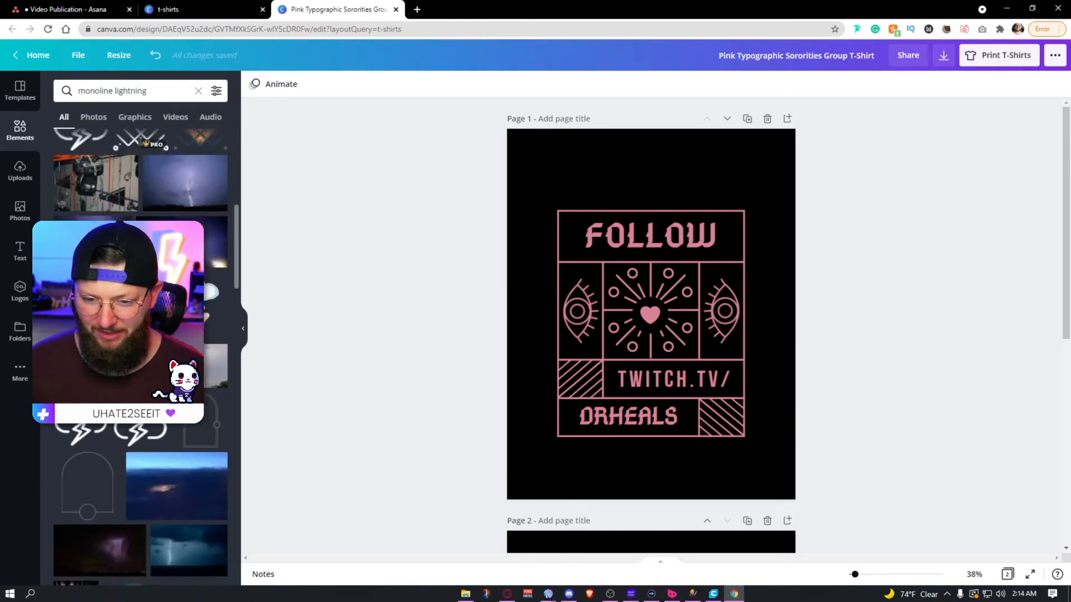
{"action": "scroll", "coordinate": [141, 357], "scroll_direction": "down", "scroll_amount": 6}
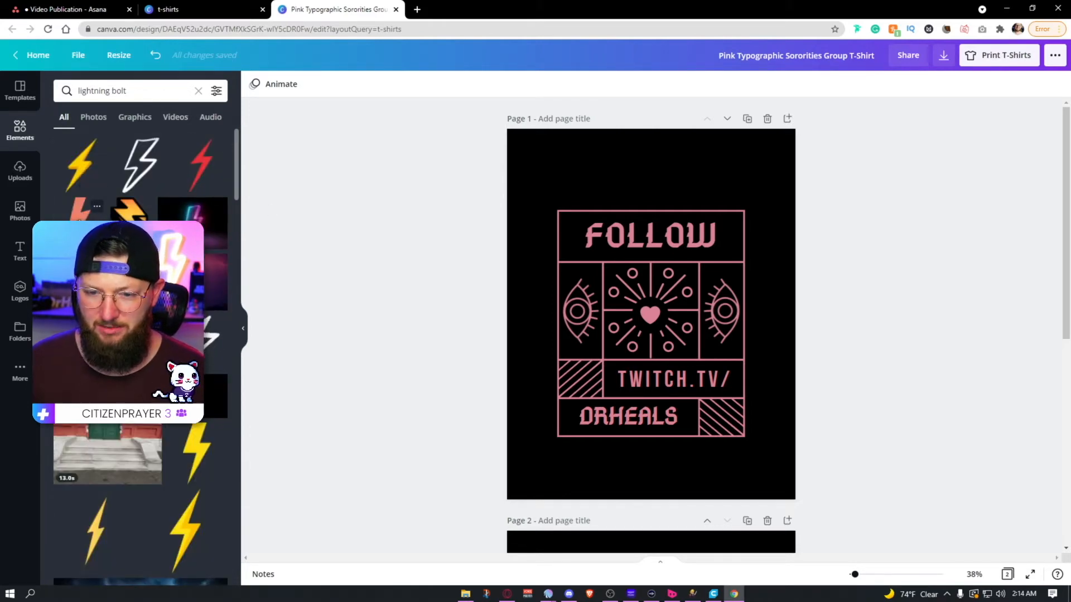
Step: Try a solid yellow lightning bolt from the "lightning bolt" results over the design's right eye, and delete it
{"action": "left_click", "coordinate": [195, 452]}
{"action": "left_click_drag", "start_coordinate": [659, 314], "coordinate": [757, 333]}
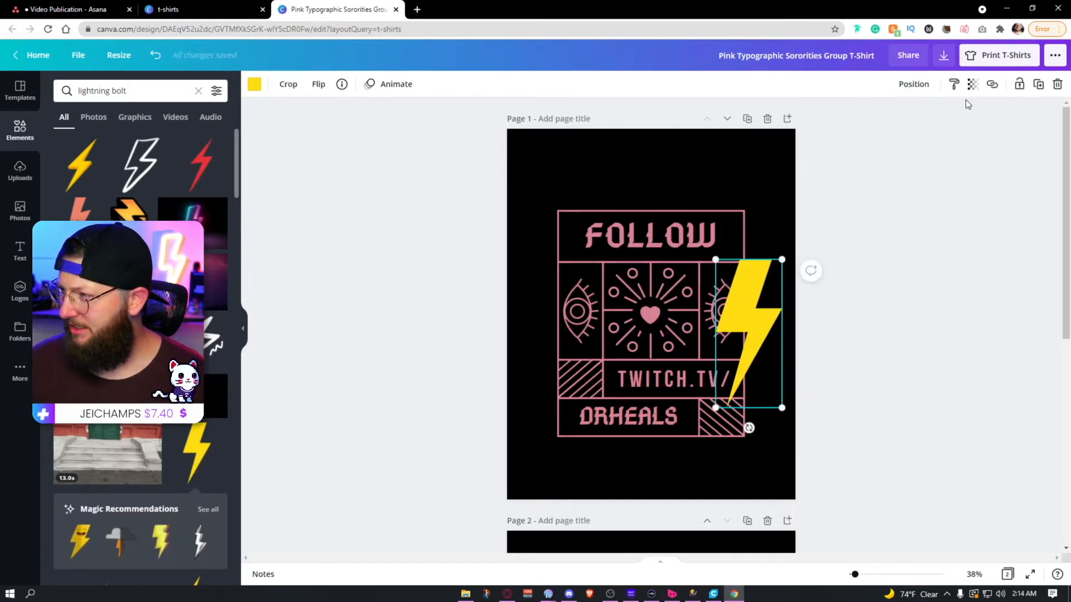
{"action": "left_click", "coordinate": [255, 85]}
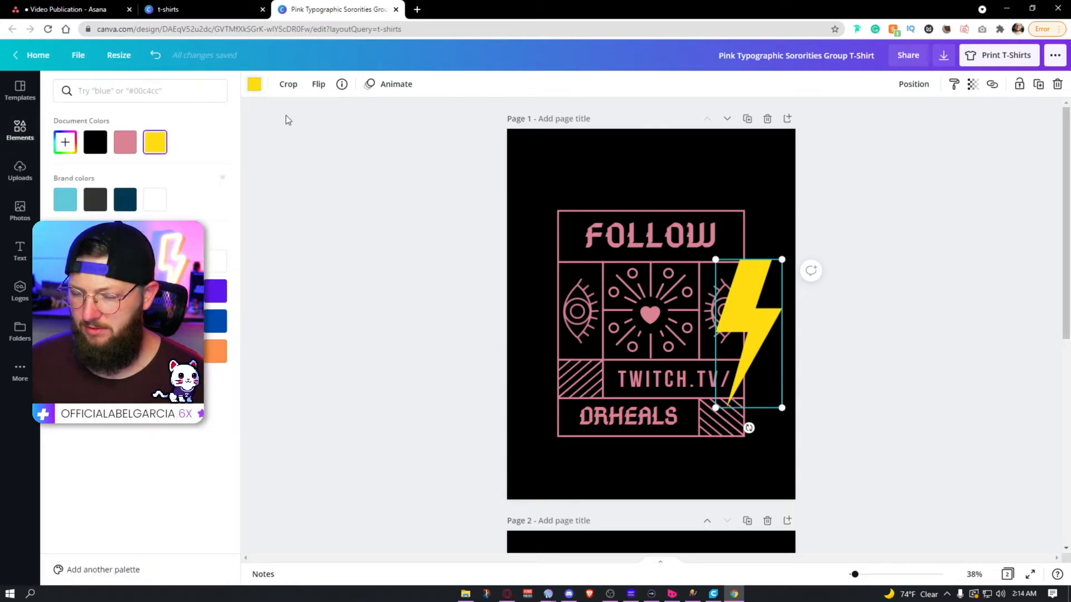
{"action": "left_click", "coordinate": [255, 86]}
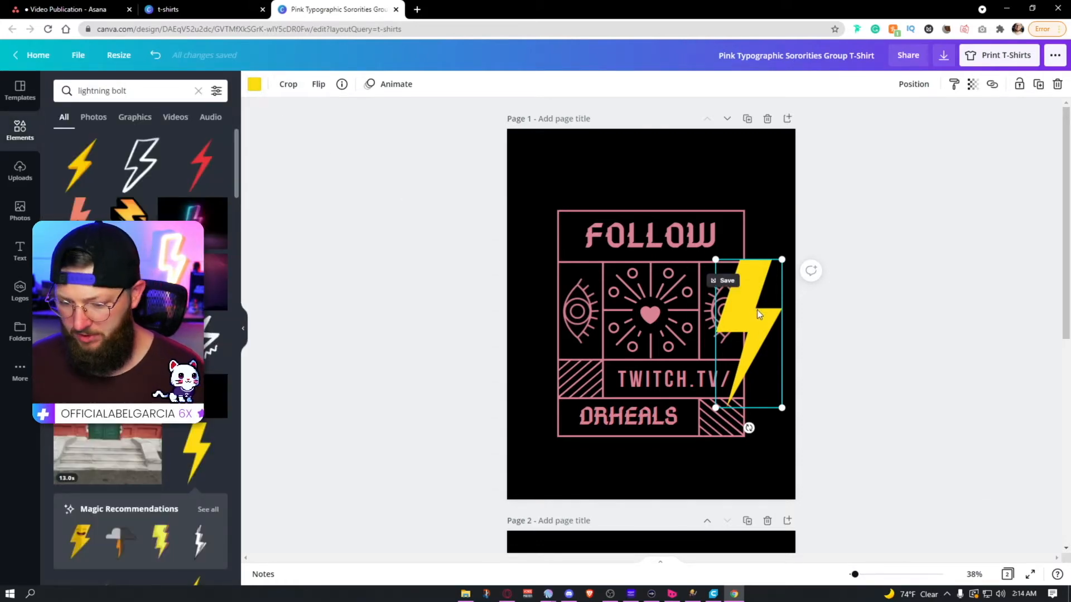
{"action": "key", "text": "Delete"}
Step: Add the plain blue bolt graphic from a "lightning bolt outline" search and recolor it with the document's pink
{"action": "scroll", "coordinate": [195, 480], "scroll_direction": "down", "scroll_amount": 5}
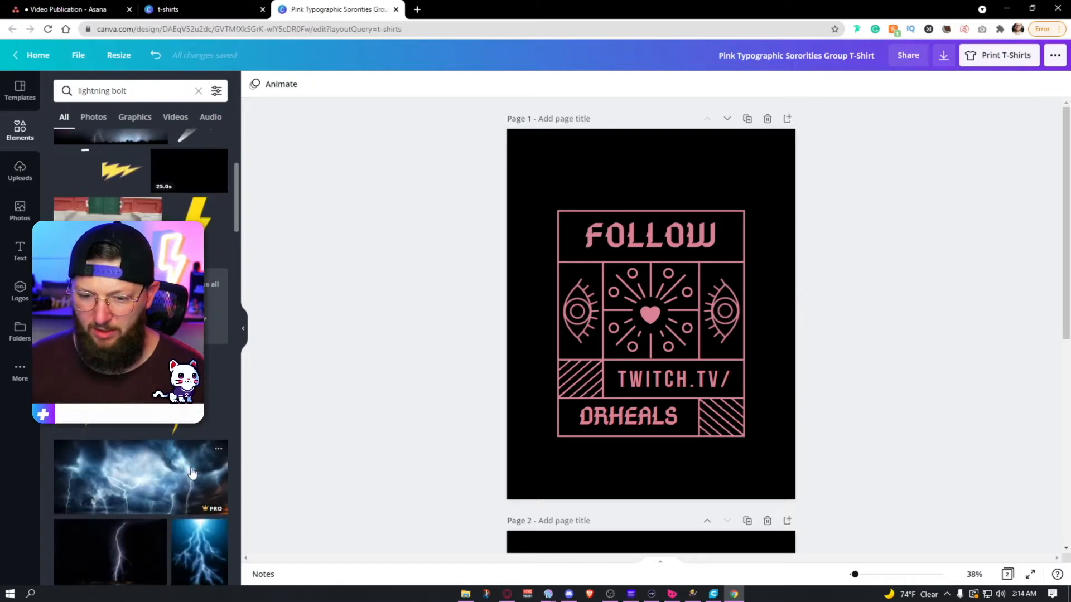
{"action": "scroll", "coordinate": [191, 473], "scroll_direction": "up", "scroll_amount": 5}
{"action": "left_click", "coordinate": [208, 175]}
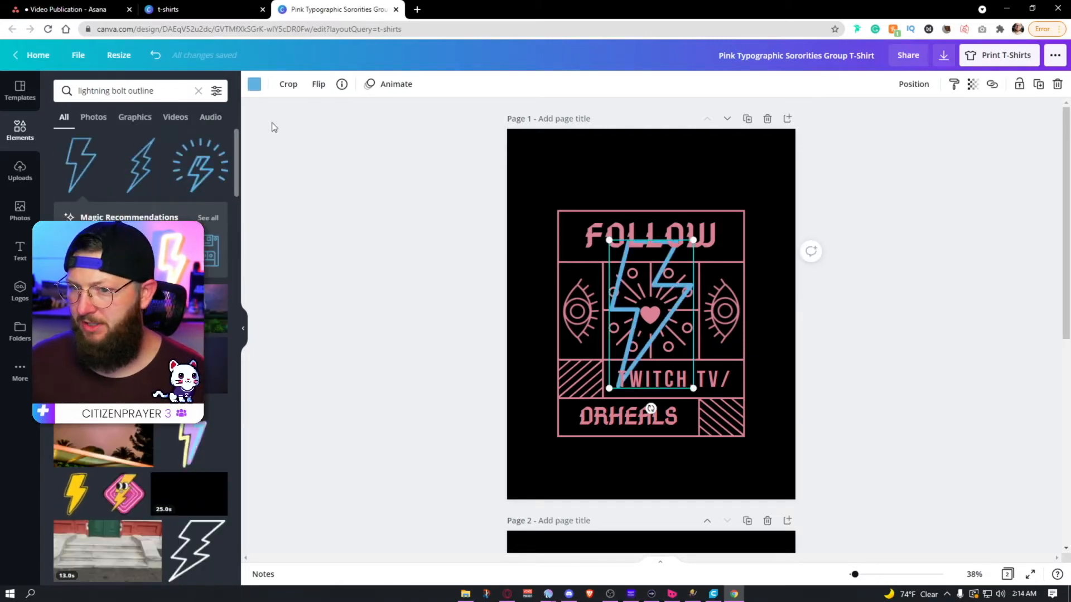
{"action": "left_click", "coordinate": [254, 83]}
{"action": "left_click", "coordinate": [161, 145]}
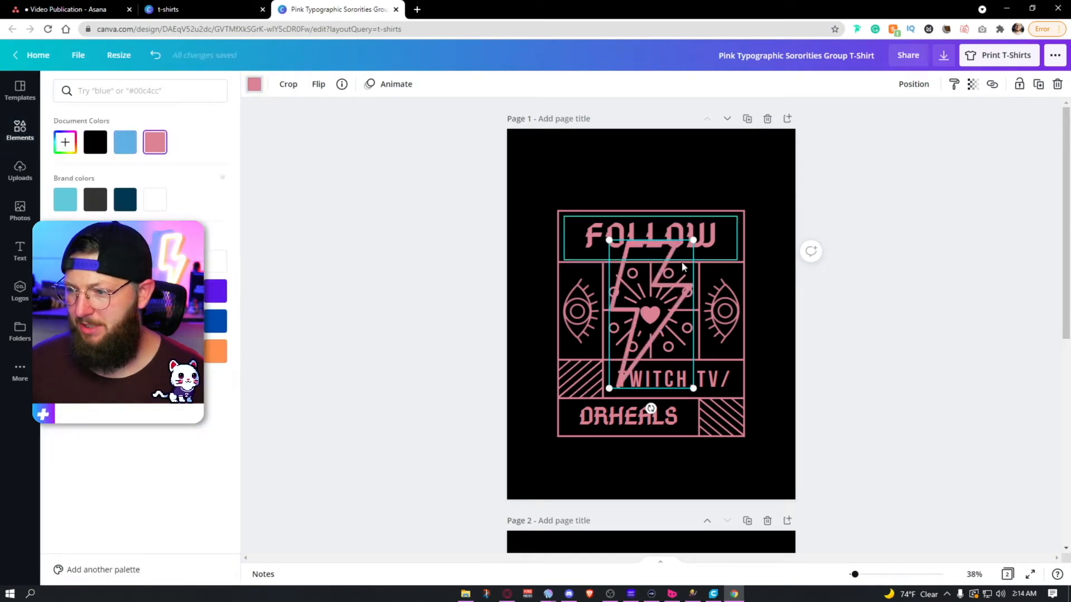
Step: Shrink the pink lightning bolt to fit the cell beside the heart on the right, and delete both eye graphics
{"action": "left_click_drag", "start_coordinate": [694, 239], "coordinate": [730, 306]}
{"action": "left_click", "coordinate": [725, 349]}
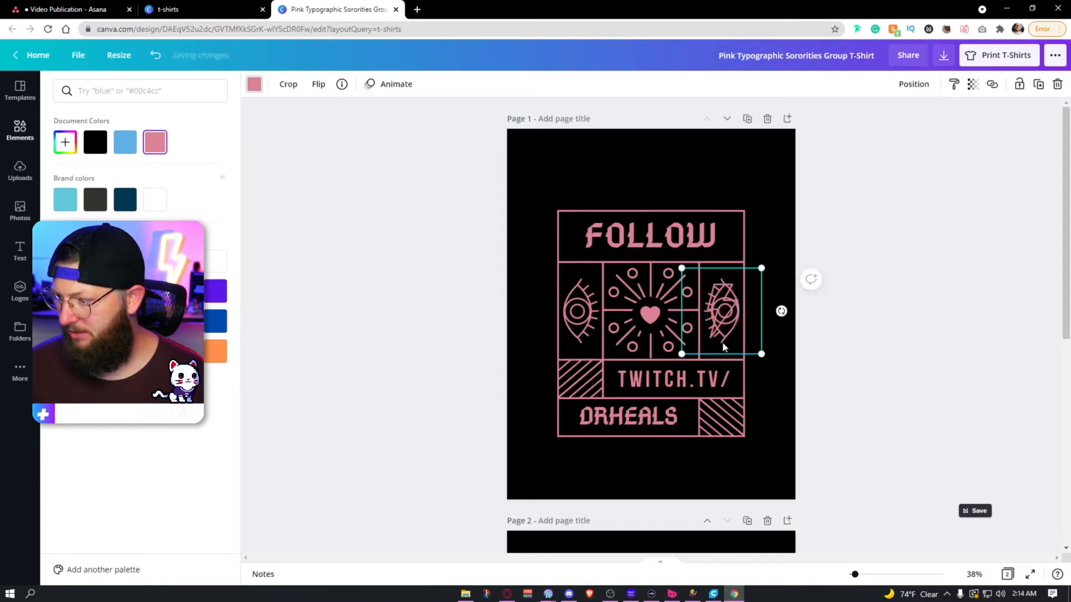
{"action": "key", "text": "Delete"}
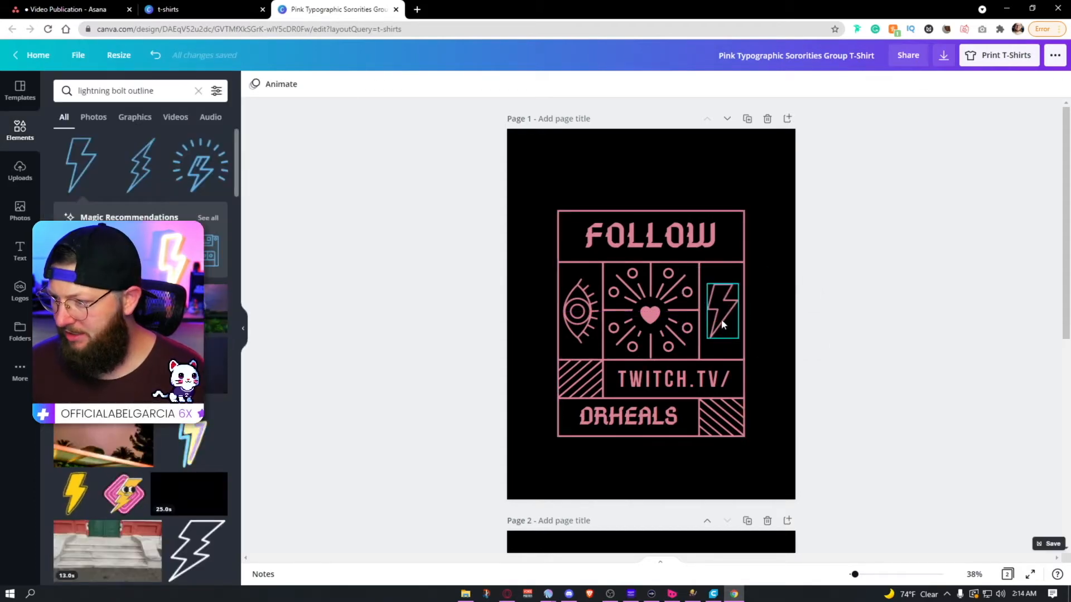
{"action": "left_click", "coordinate": [594, 323]}
{"action": "key", "text": "Delete"}
Step: Place a copy of the lightning bolt in the empty cell left of the heart and flip it horizontally
{"action": "left_click", "coordinate": [721, 318]}
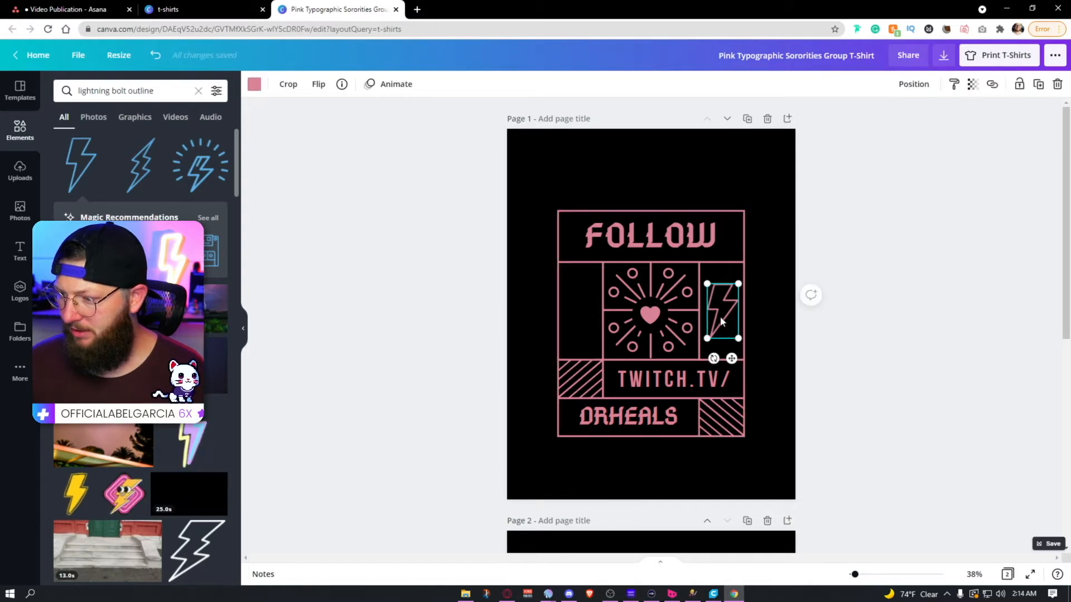
{"action": "left_click_drag", "start_coordinate": [719, 317], "coordinate": [579, 317]}
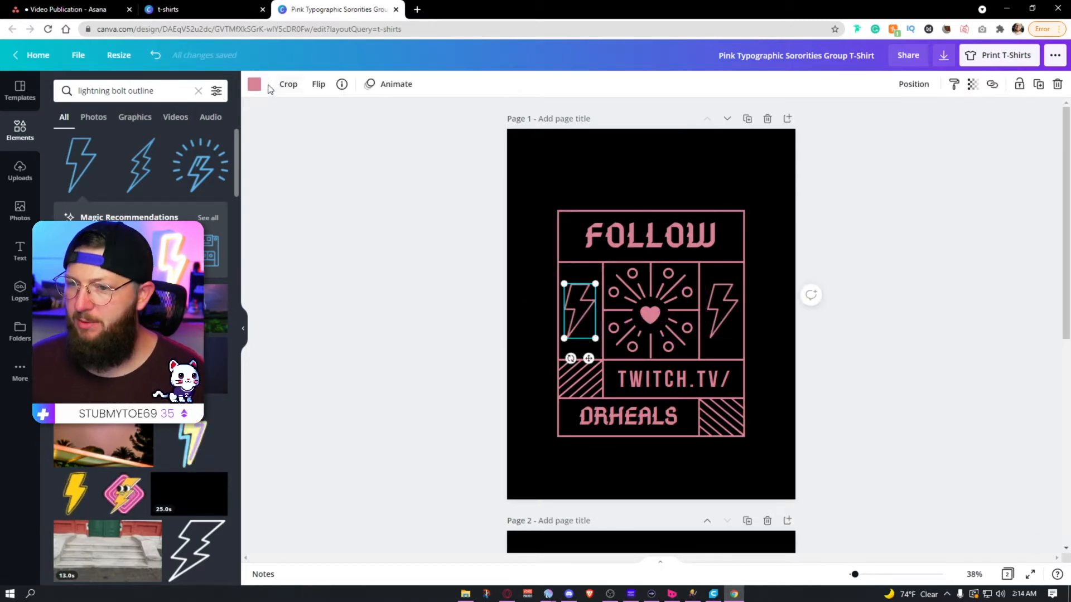
{"action": "left_click", "coordinate": [318, 88]}
{"action": "left_click", "coordinate": [338, 141]}
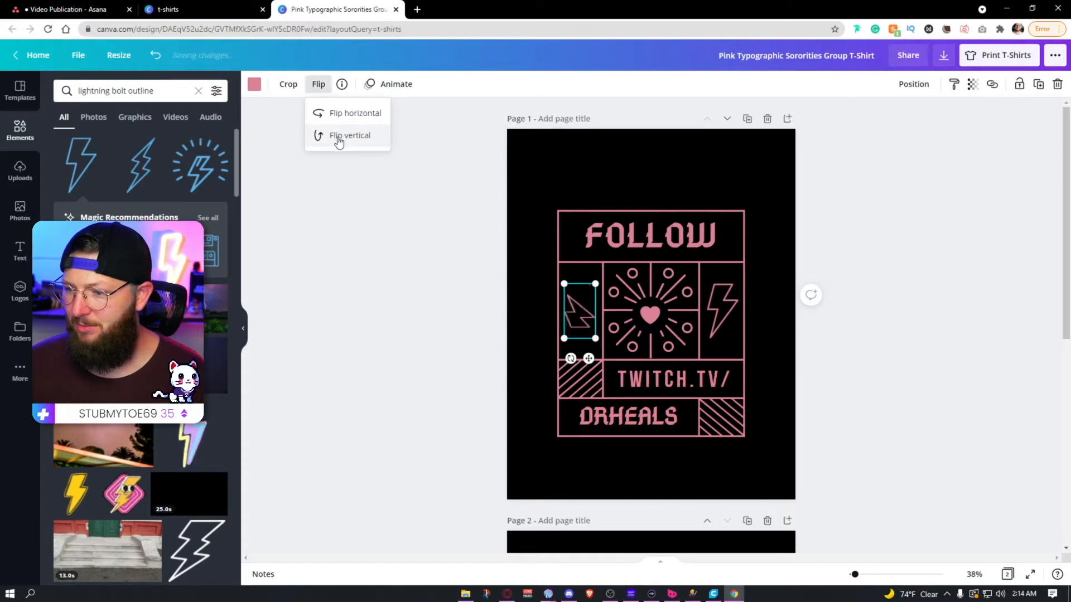
{"action": "left_click", "coordinate": [338, 141]}
{"action": "left_click", "coordinate": [344, 115]}
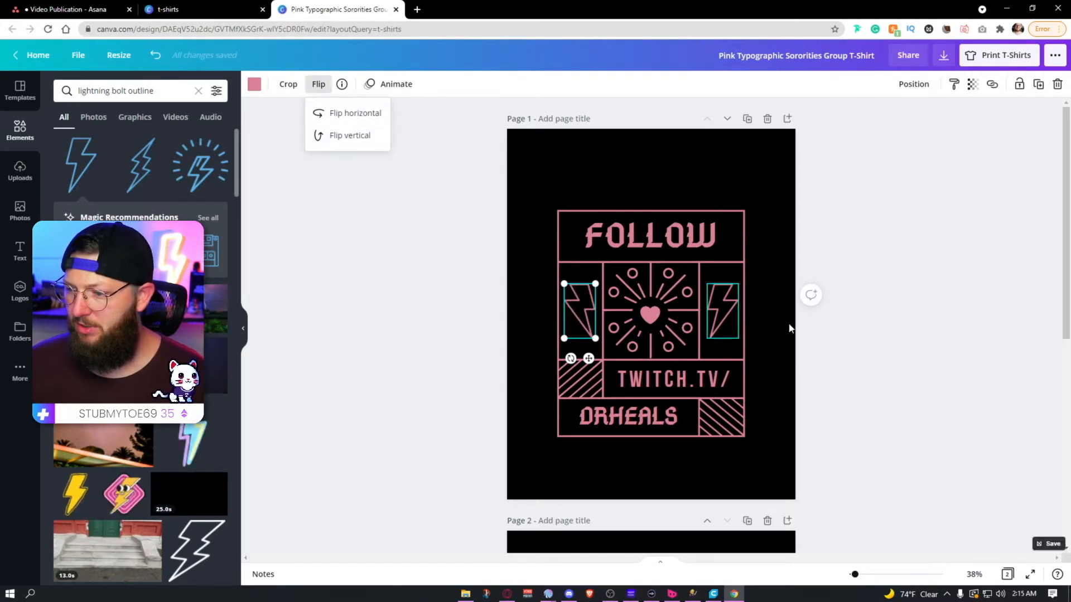
Step: Add the solid lightning bolt in a circle from the outline bolt's Magic Recommendations to the design
{"action": "left_click", "coordinate": [873, 333]}
{"action": "left_click", "coordinate": [875, 335]}
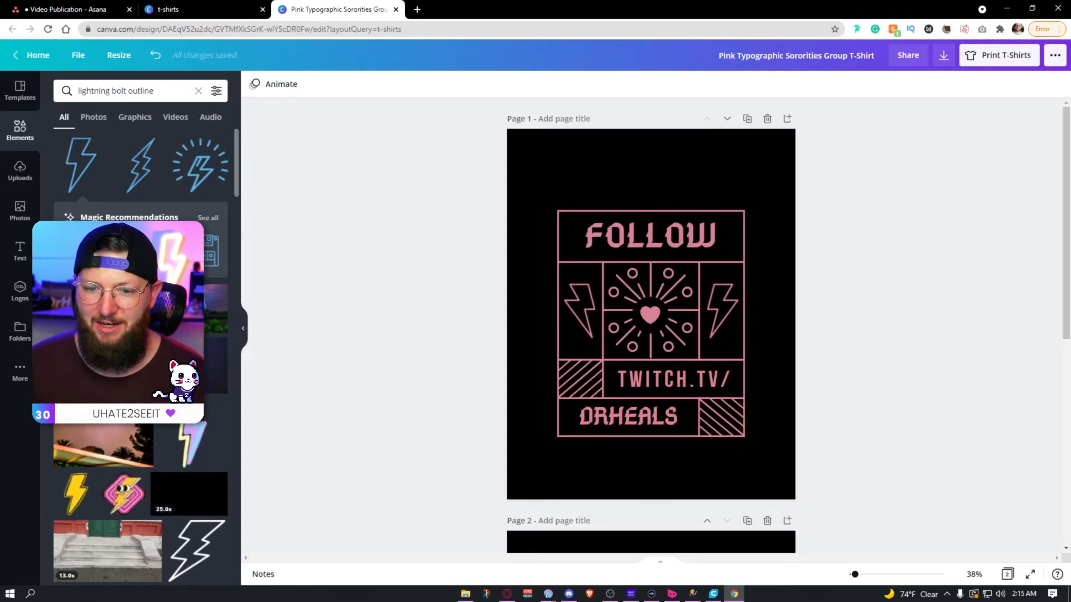
{"action": "left_click", "coordinate": [207, 219]}
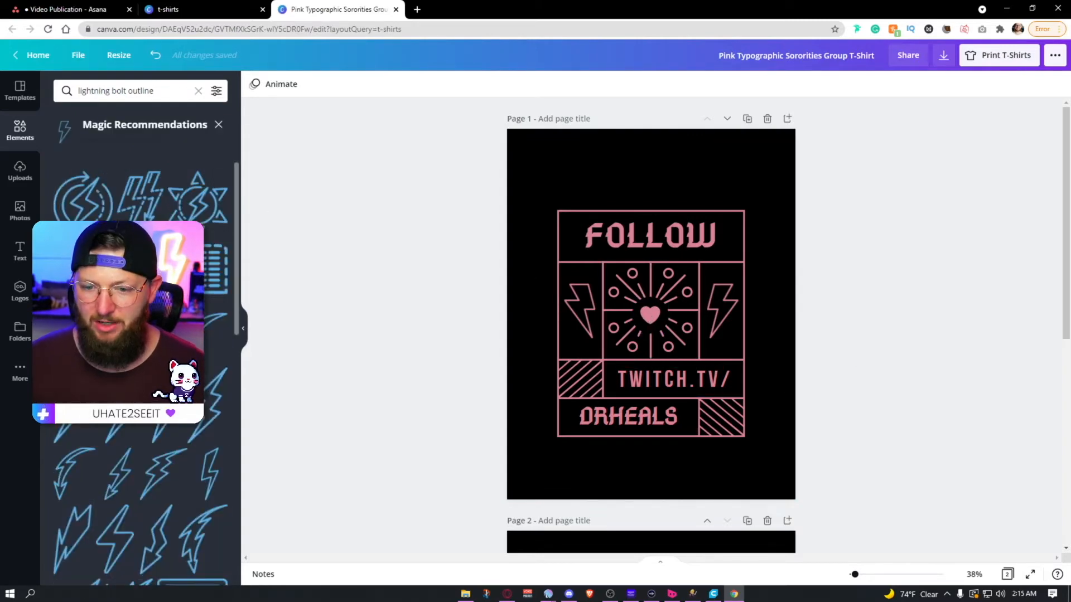
{"action": "scroll", "coordinate": [139, 363], "scroll_direction": "down", "scroll_amount": 5}
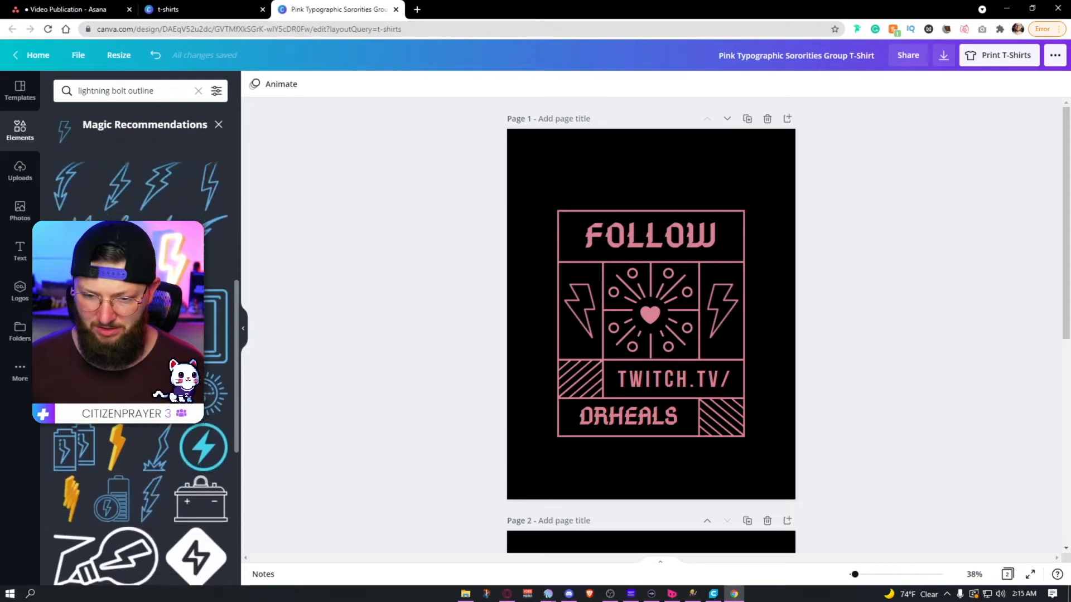
{"action": "scroll", "coordinate": [208, 236], "scroll_direction": "down", "scroll_amount": 5}
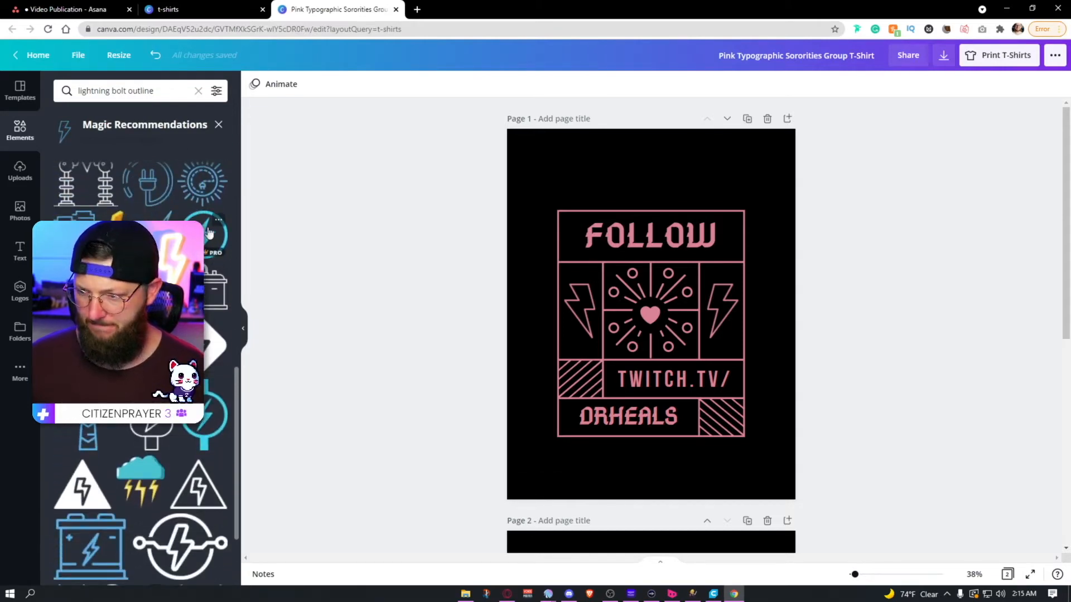
{"action": "left_click", "coordinate": [208, 234]}
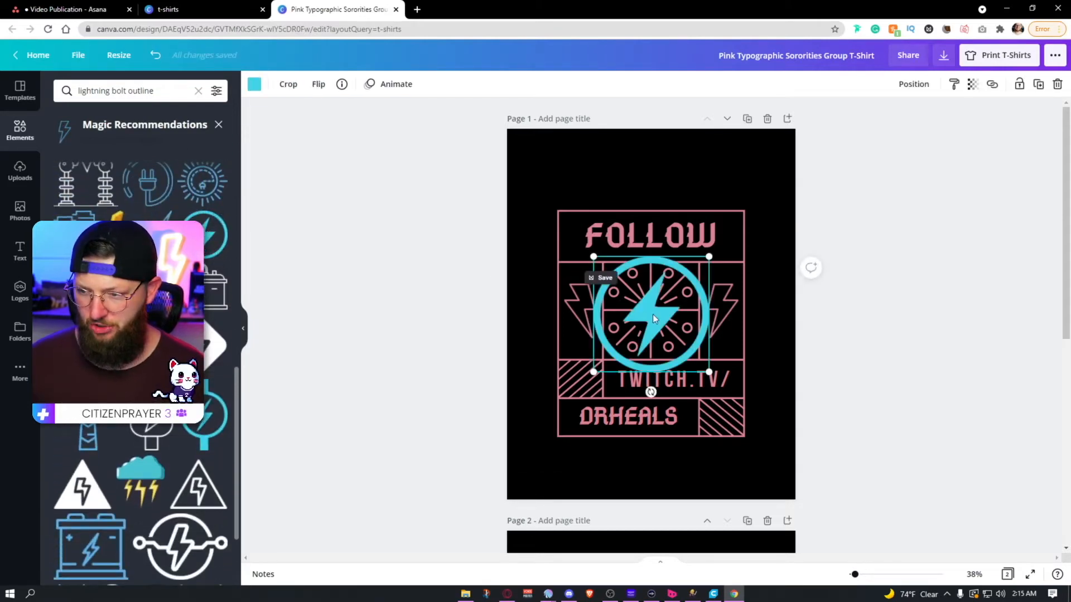
Step: Shrink the circled lightning bolt to a small icon beside the frame and recolor it with the document's pink
{"action": "left_click_drag", "start_coordinate": [710, 256], "coordinate": [538, 316]}
{"action": "left_click", "coordinate": [254, 84]}
{"action": "left_click", "coordinate": [154, 141]}
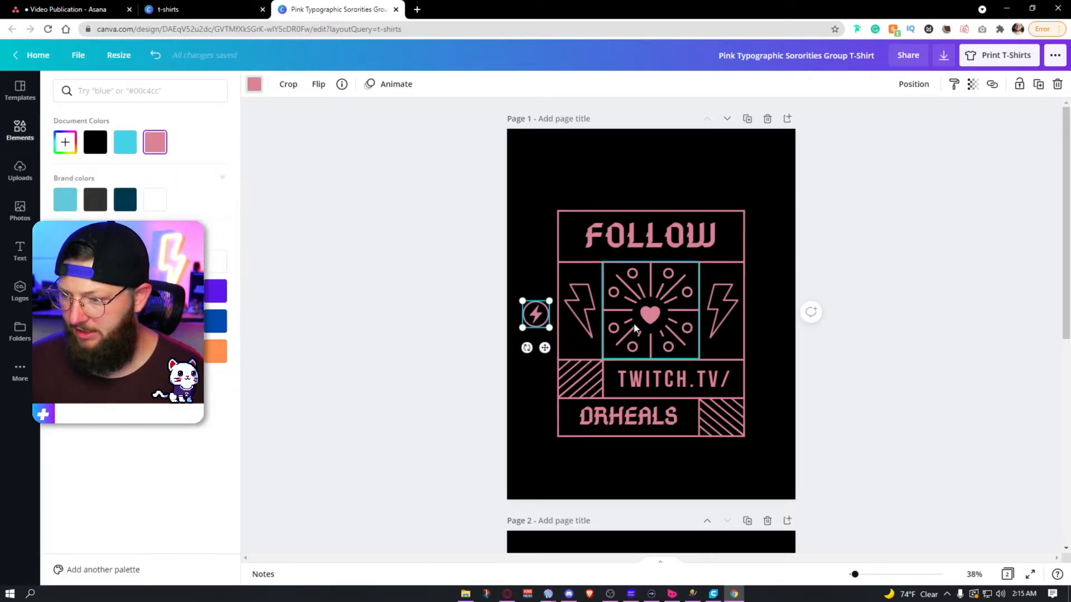
Step: Delete the heart at the design's center and move the pink circled bolt into its place
{"action": "left_click", "coordinate": [650, 321]}
{"action": "key", "text": "Delete"}
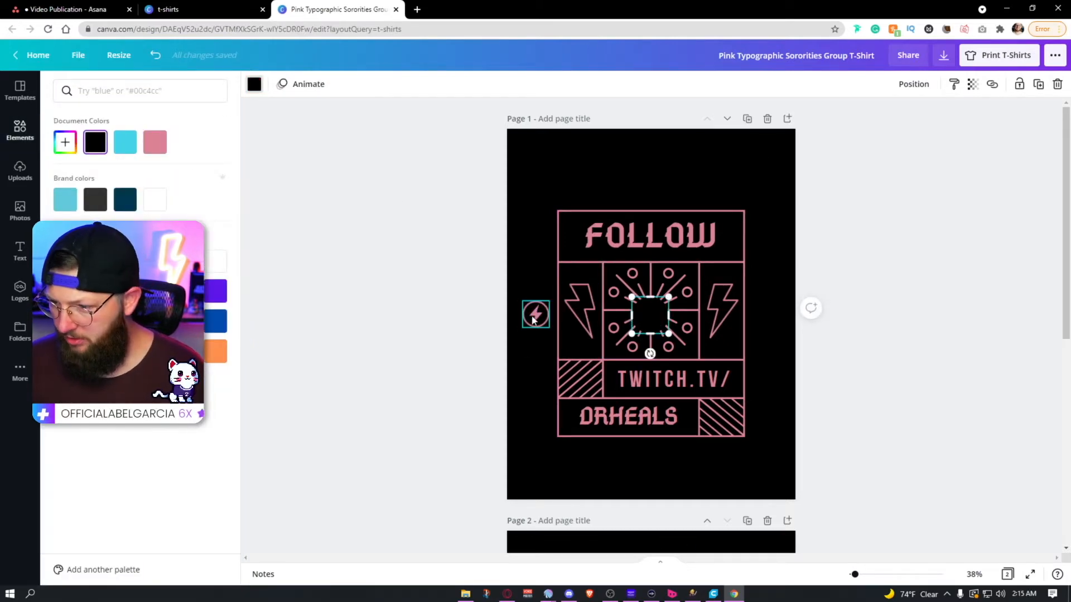
{"action": "left_click", "coordinate": [536, 314]}
{"action": "left_click_drag", "start_coordinate": [536, 314], "coordinate": [650, 324]}
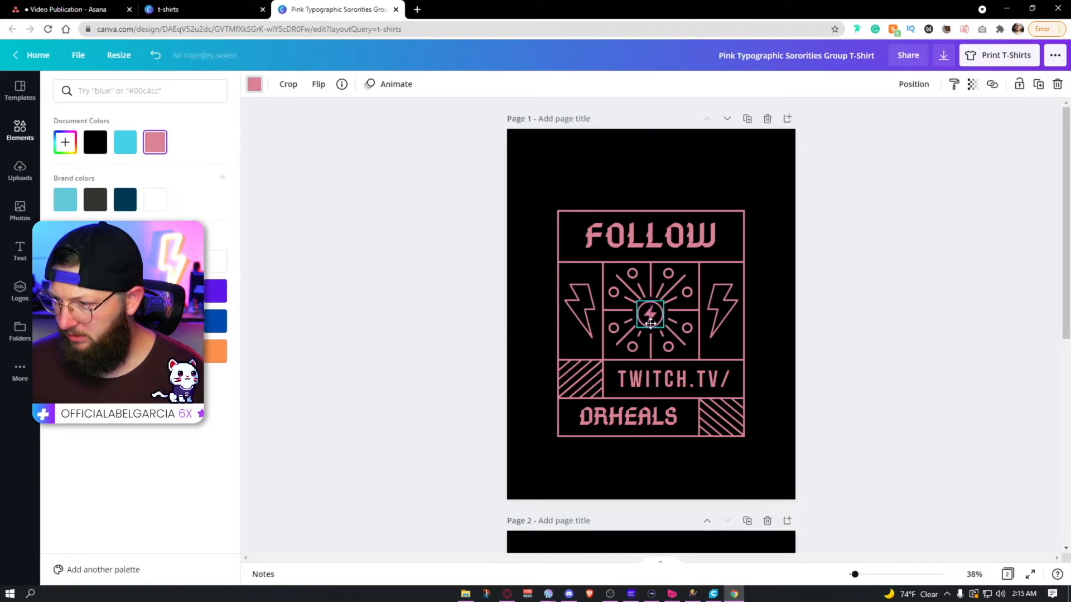
{"action": "left_click", "coordinate": [916, 390]}
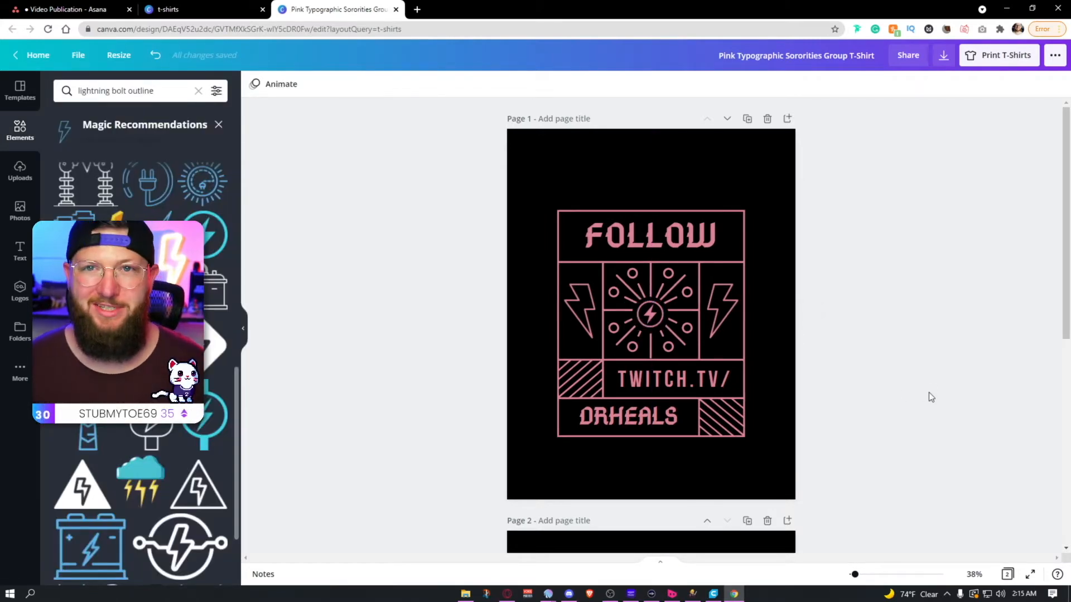
Step: Remove the black background from page 1 and check the design's elements by selecting them all
{"action": "left_click_drag", "start_coordinate": [825, 192], "coordinate": [509, 442]}
{"action": "left_click", "coordinate": [899, 372]}
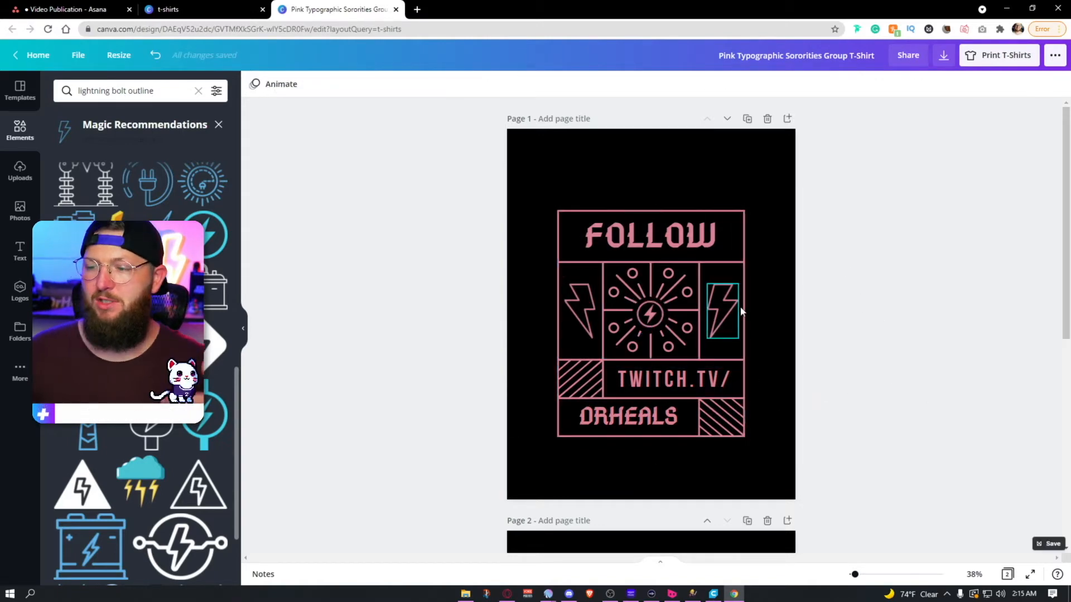
{"action": "left_click", "coordinate": [786, 179]}
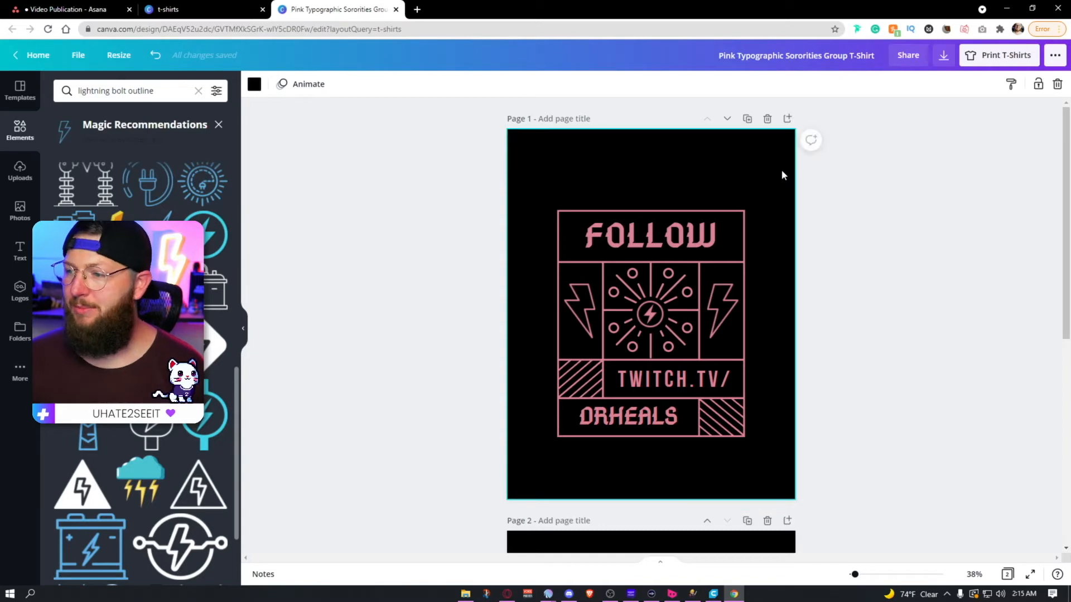
{"action": "key", "text": "Delete"}
{"action": "left_click_drag", "start_coordinate": [828, 190], "coordinate": [496, 446]}
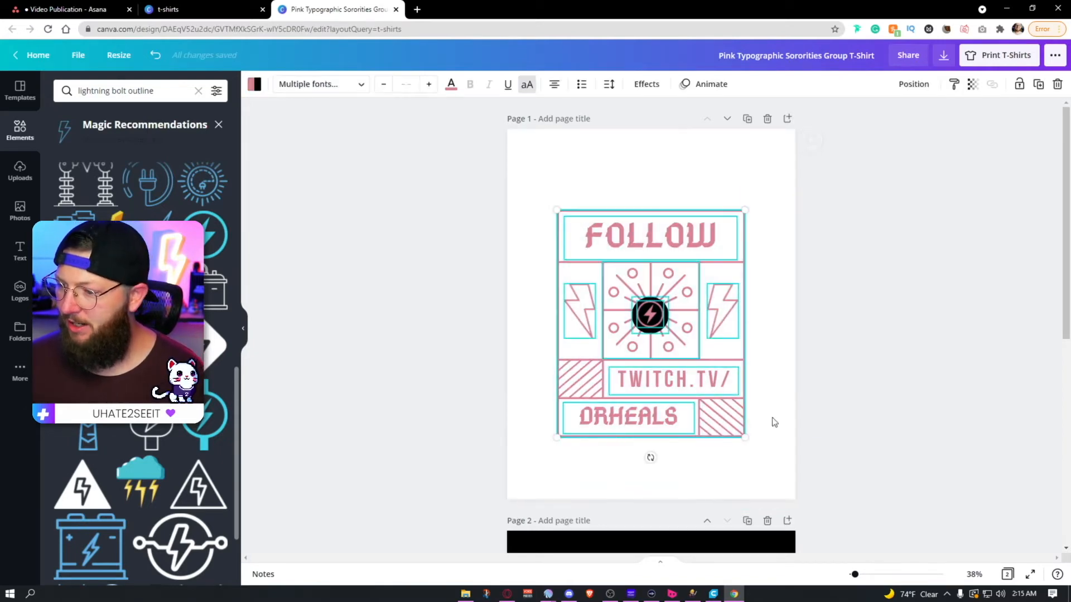
{"action": "left_click", "coordinate": [823, 415]}
Step: Try deleting the black circle behind the center bolt, and undo the changes back to the black page background
{"action": "left_click", "coordinate": [656, 333]}
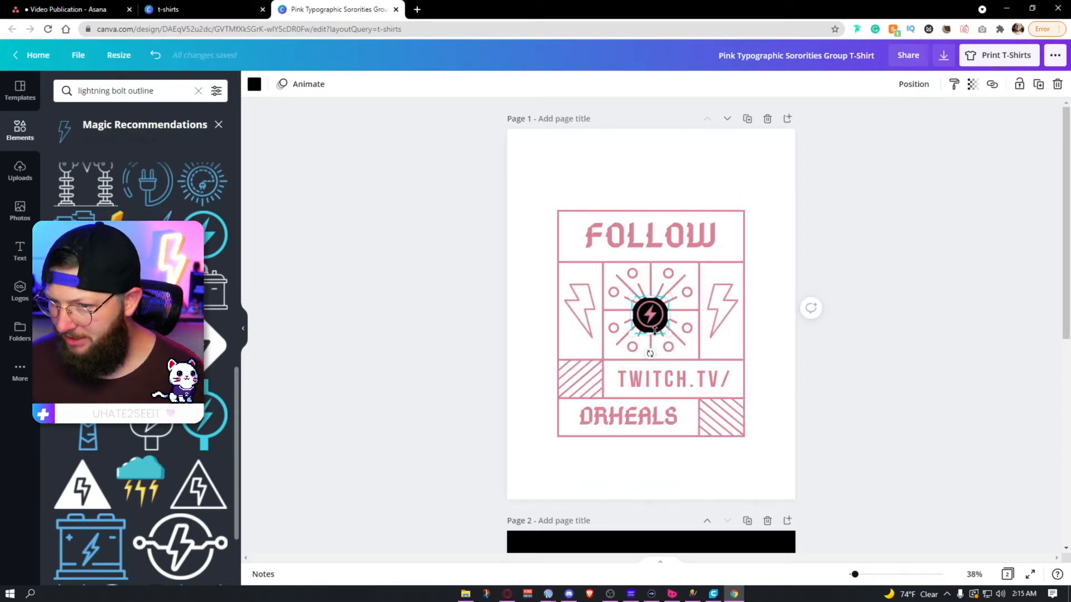
{"action": "key", "text": "Delete"}
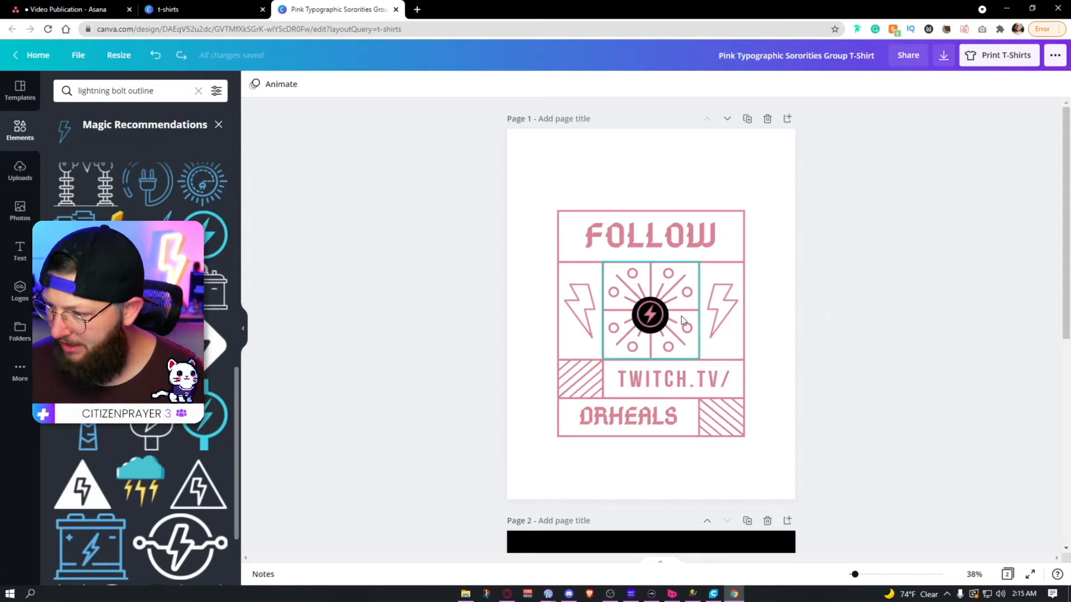
{"action": "left_click", "coordinate": [664, 323]}
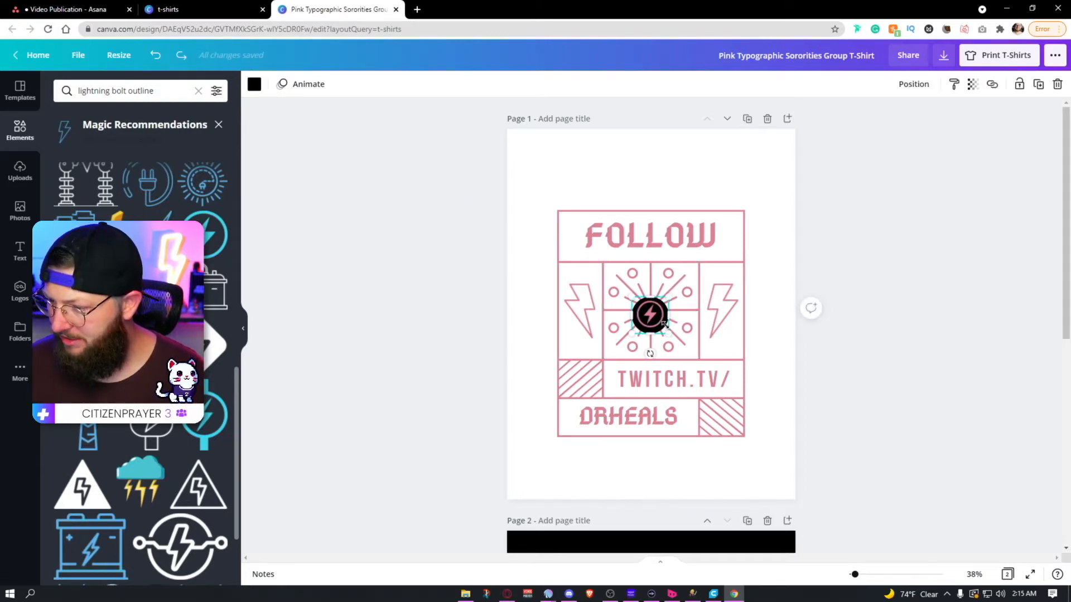
{"action": "left_click", "coordinate": [797, 401]}
{"action": "left_click", "coordinate": [652, 332]}
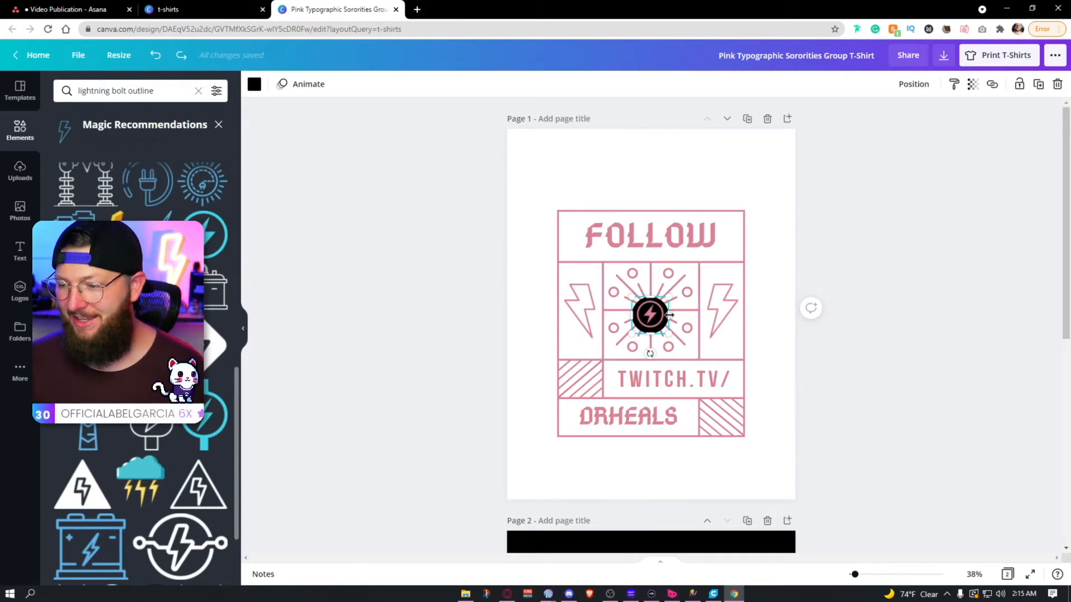
{"action": "key", "text": "ctrl+z"}
{"action": "left_click", "coordinate": [887, 379]}
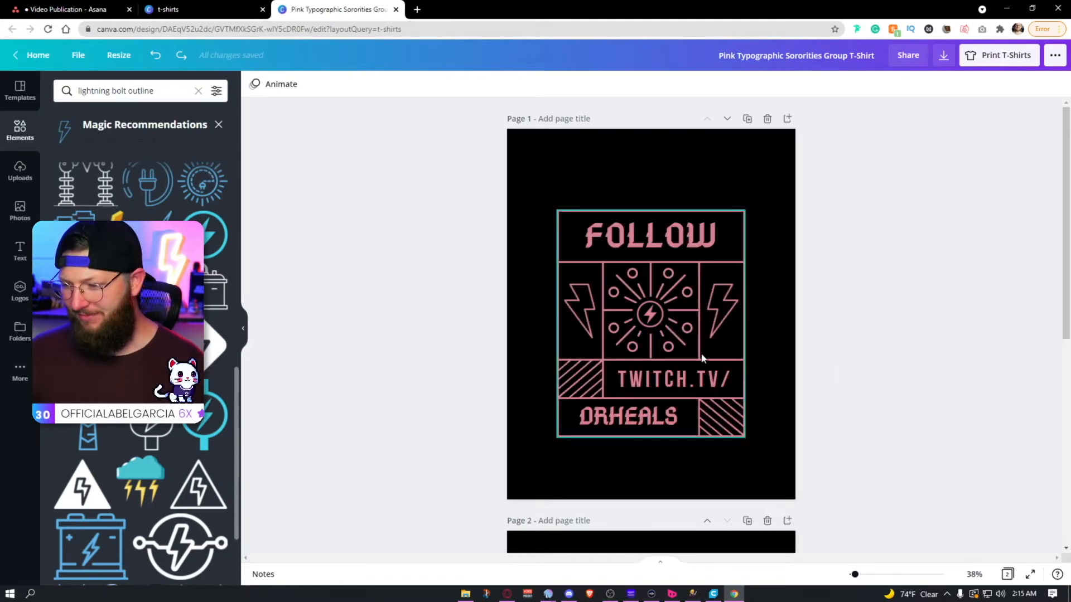
Step: Recolor the black circle behind the center bolt with a custom bright green
{"action": "left_click", "coordinate": [662, 333]}
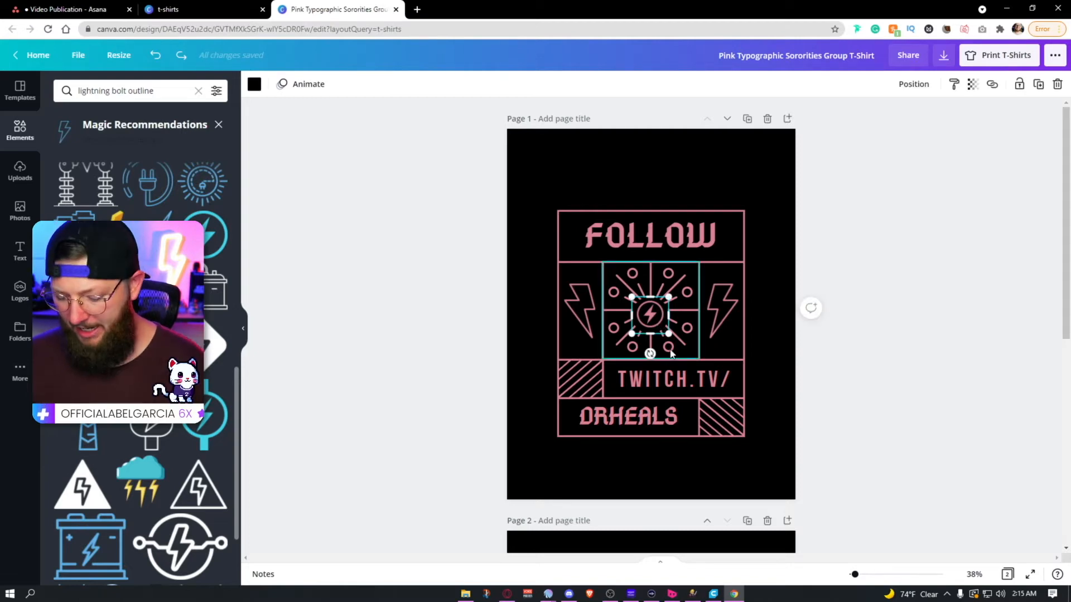
{"action": "left_click", "coordinate": [875, 409]}
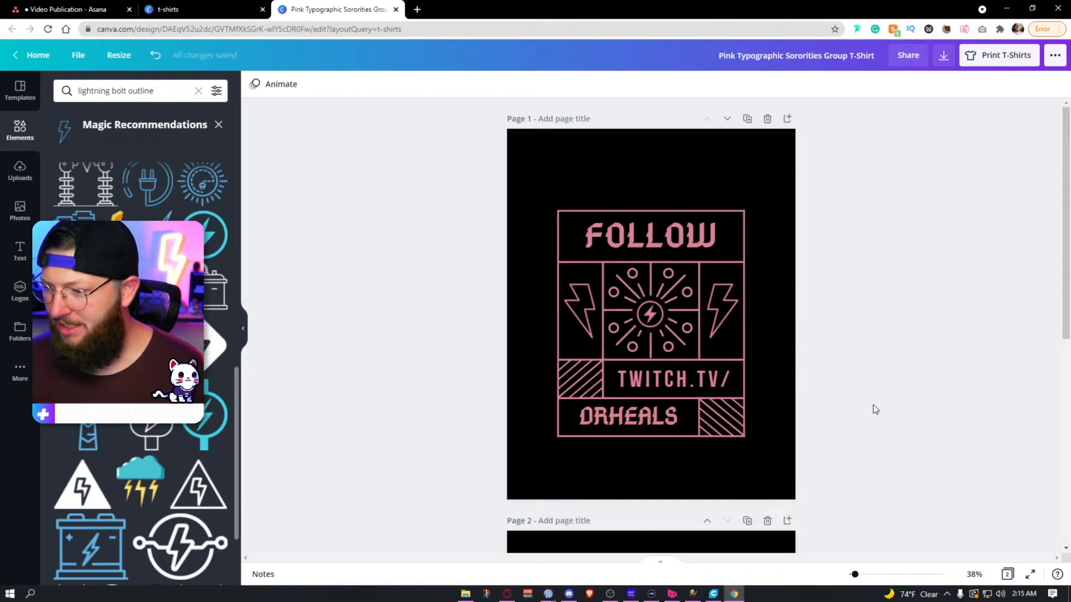
{"action": "left_click", "coordinate": [658, 331]}
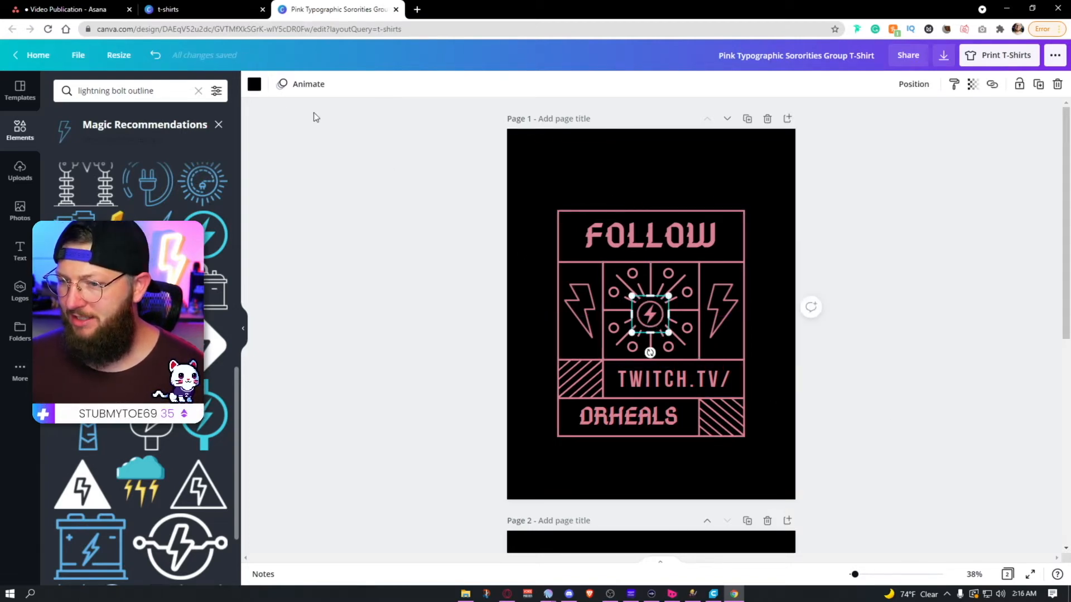
{"action": "left_click", "coordinate": [255, 84]}
{"action": "left_click", "coordinate": [65, 142]}
{"action": "left_click", "coordinate": [113, 238]}
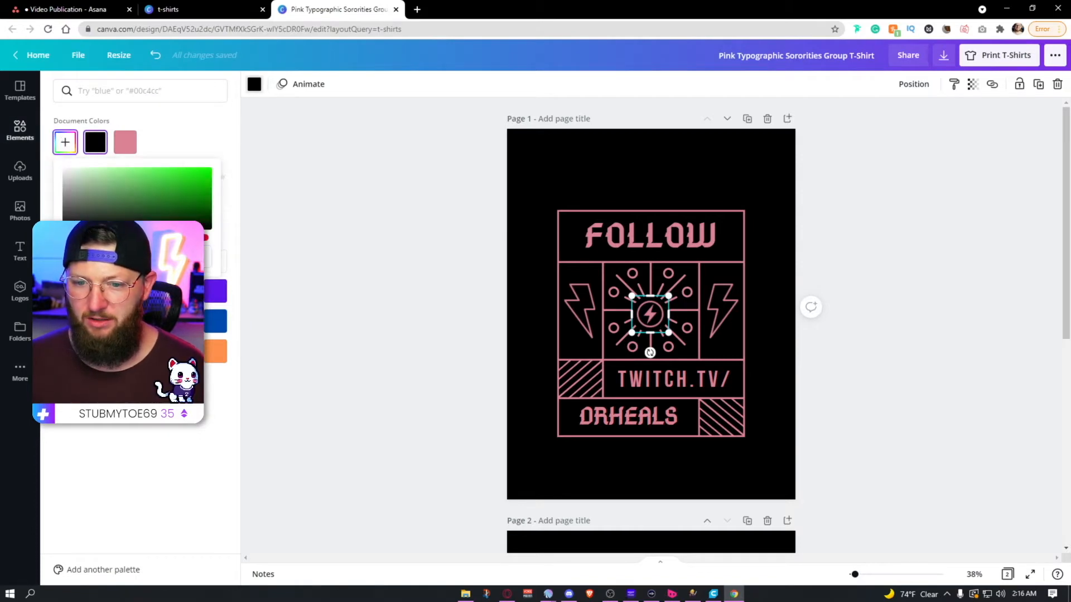
{"action": "left_click_drag", "start_coordinate": [207, 192], "coordinate": [221, 166]}
{"action": "left_click", "coordinate": [412, 204]}
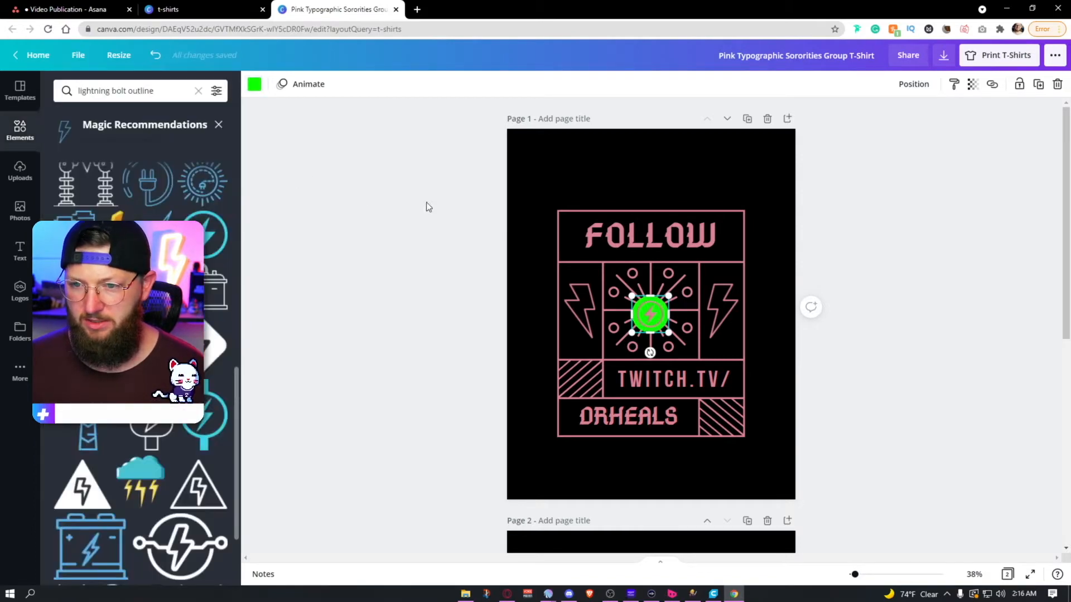
Step: Set page 1's background to the same bright green as the circle behind the center bolt
{"action": "left_click", "coordinate": [588, 169]}
{"action": "left_click", "coordinate": [252, 84]}
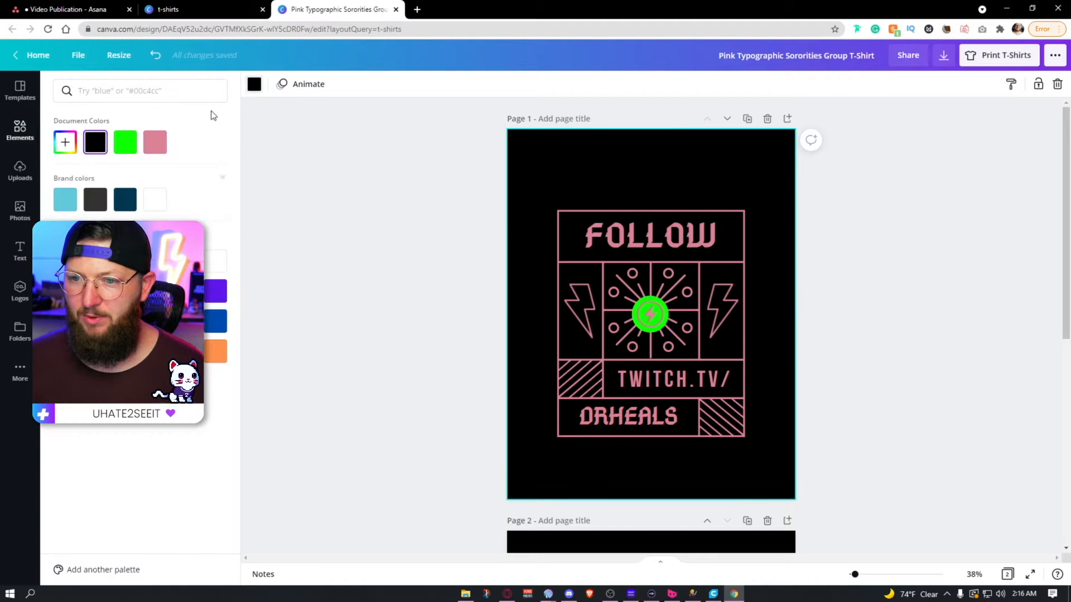
{"action": "left_click", "coordinate": [128, 141]}
{"action": "left_click", "coordinate": [864, 330]}
Step: Check the pink design against the green background, and undo the green recoloring of the page and circle
{"action": "left_click_drag", "start_coordinate": [812, 215], "coordinate": [514, 463]}
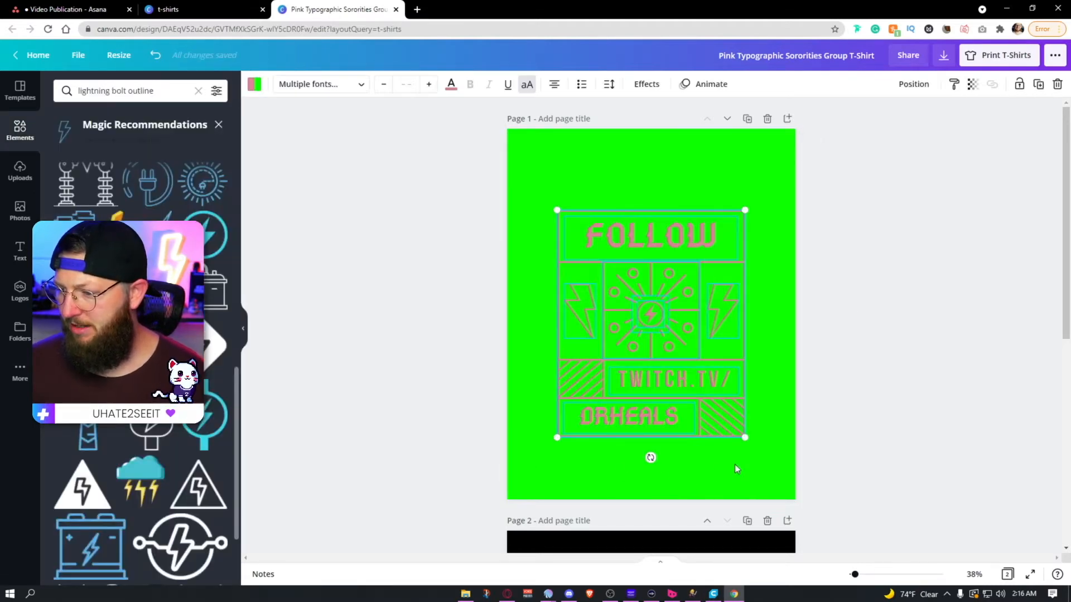
{"action": "left_click", "coordinate": [791, 431]}
{"action": "left_click", "coordinate": [669, 247]}
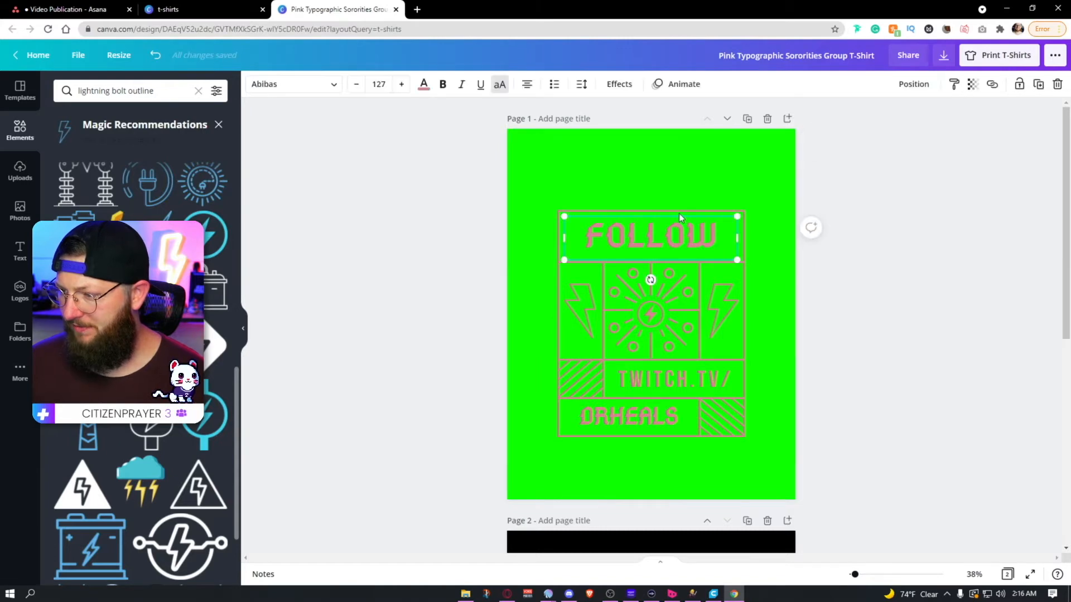
{"action": "left_click", "coordinate": [680, 208]}
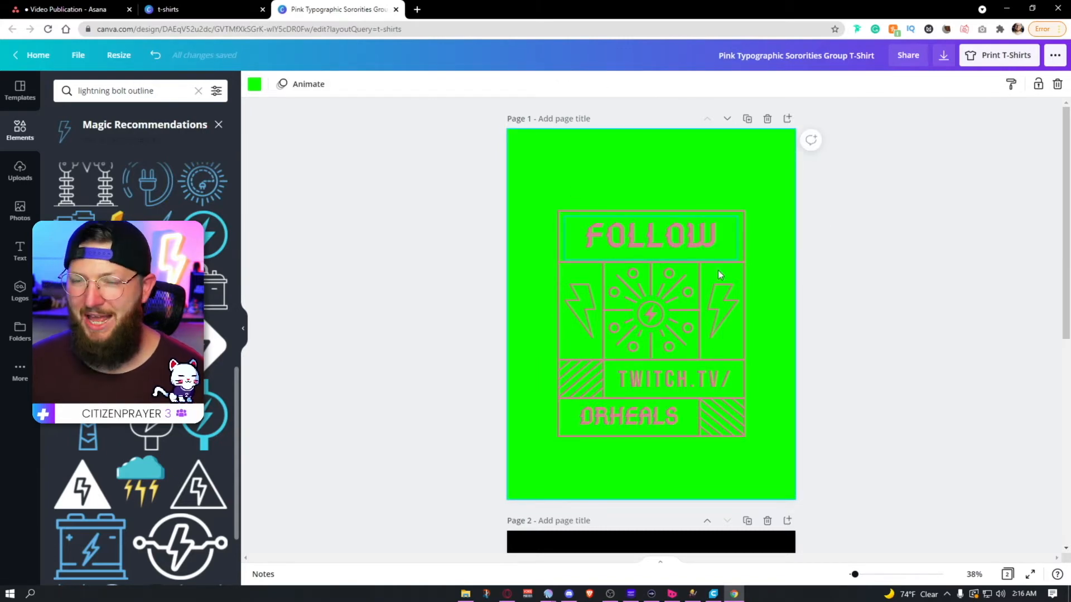
{"action": "key", "text": "ctrl+z"}
{"action": "left_click", "coordinate": [919, 291]}
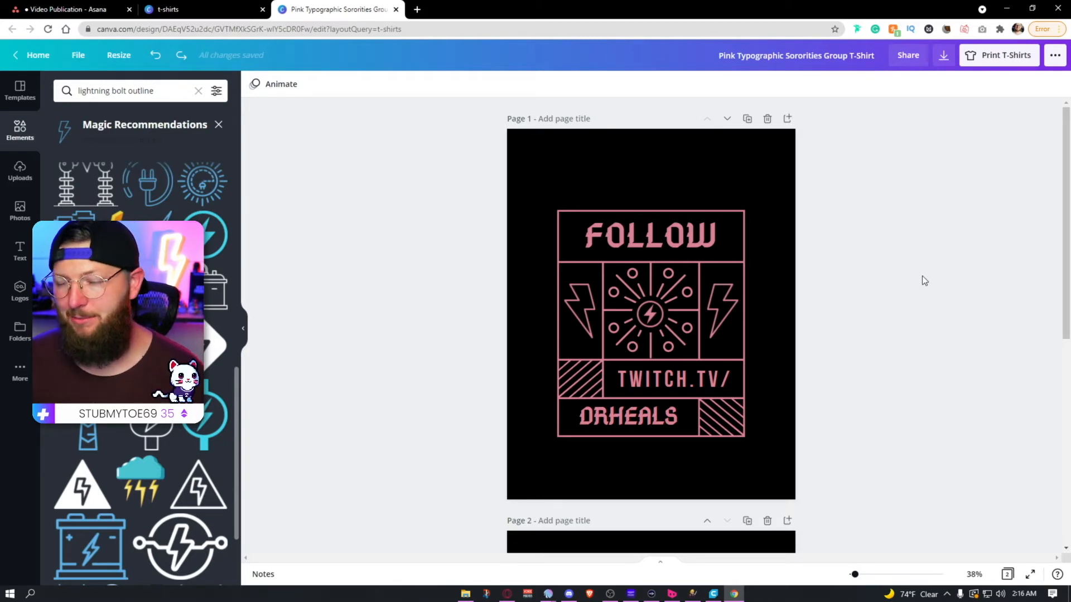
Step: Delete the crystals, faces, moon and stars from page 2, keeping its black background
{"action": "scroll", "coordinate": [922, 280], "scroll_direction": "down", "scroll_amount": 7}
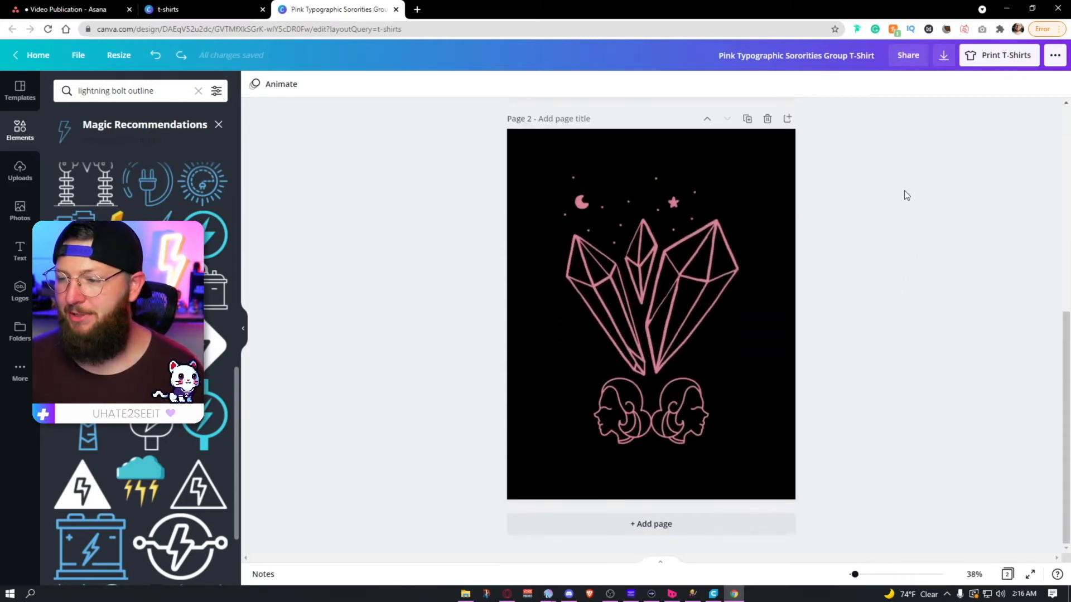
{"action": "left_click_drag", "start_coordinate": [900, 149], "coordinate": [486, 480]}
{"action": "key", "text": "Delete"}
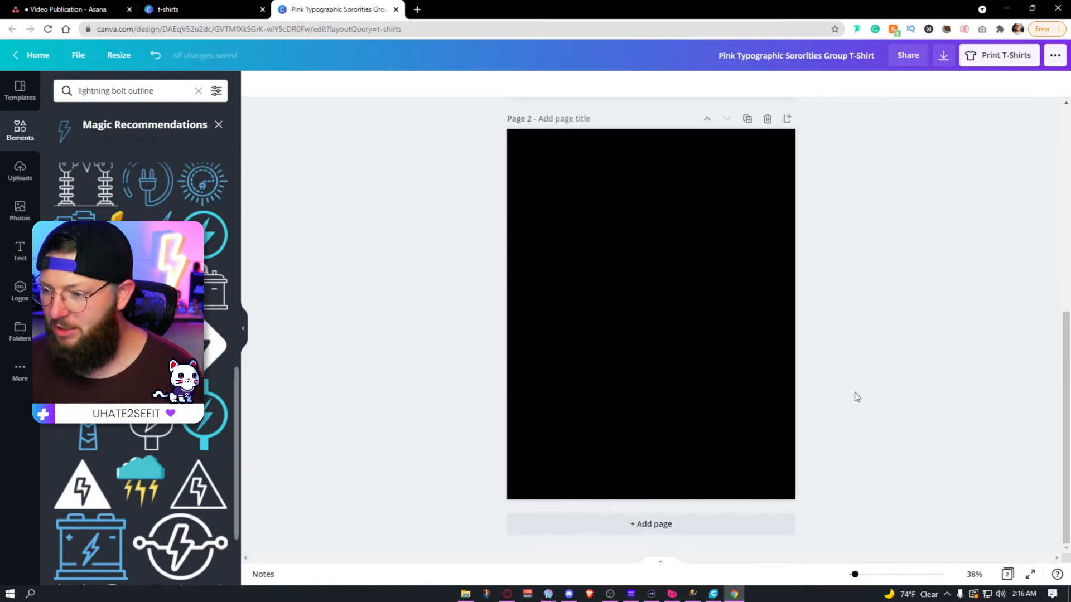
Step: Apply the yellow "CHILL OUT" T-shirt template from the For you suggestions to page 2
{"action": "left_click", "coordinate": [20, 91]}
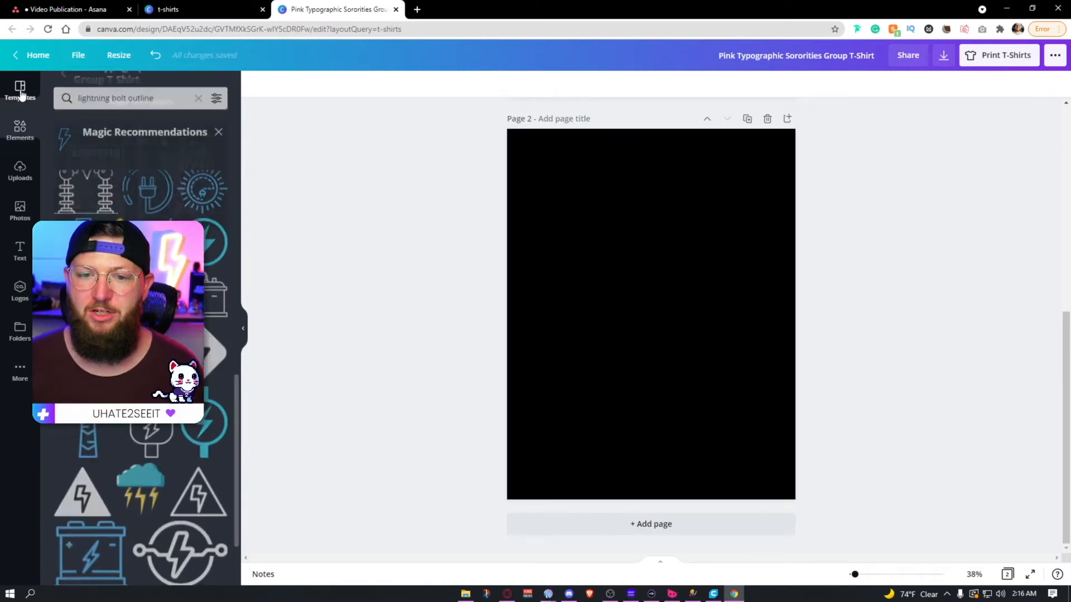
{"action": "left_click", "coordinate": [64, 88]}
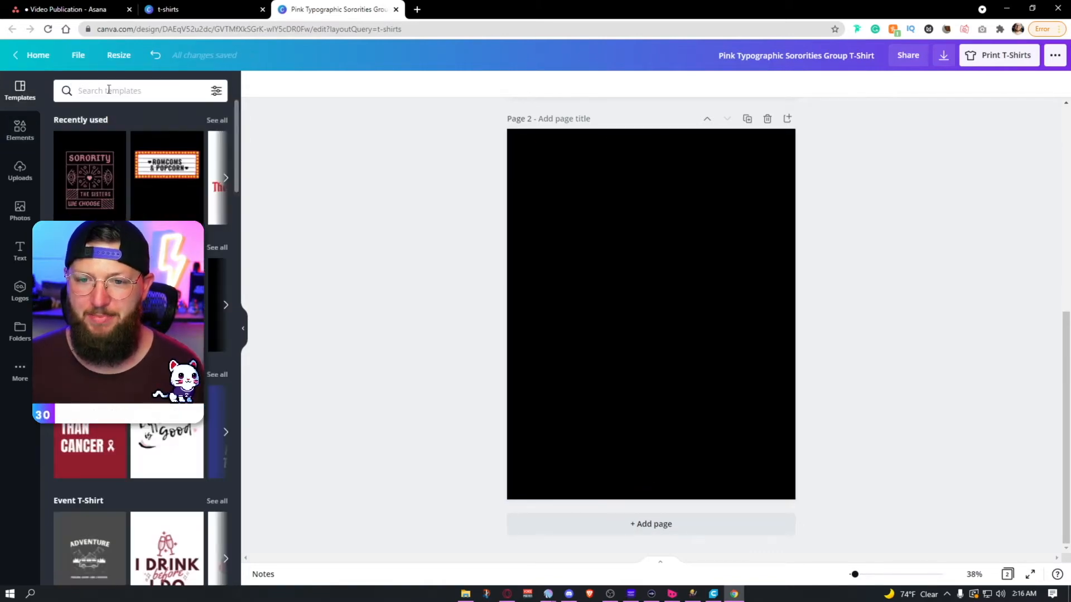
{"action": "scroll", "coordinate": [139, 335], "scroll_direction": "down", "scroll_amount": 2}
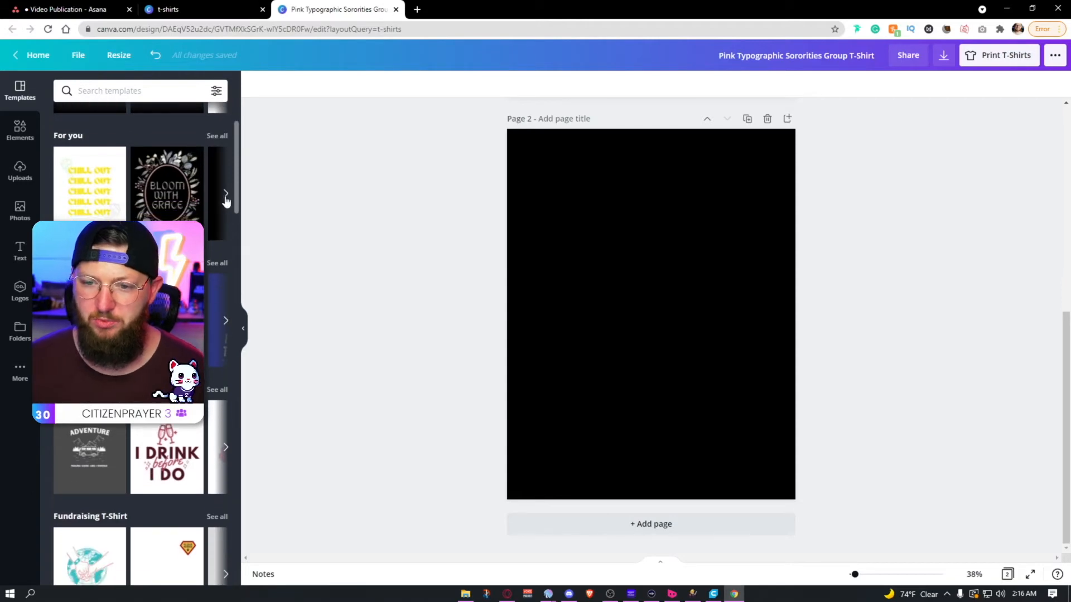
{"action": "left_click", "coordinate": [117, 157]}
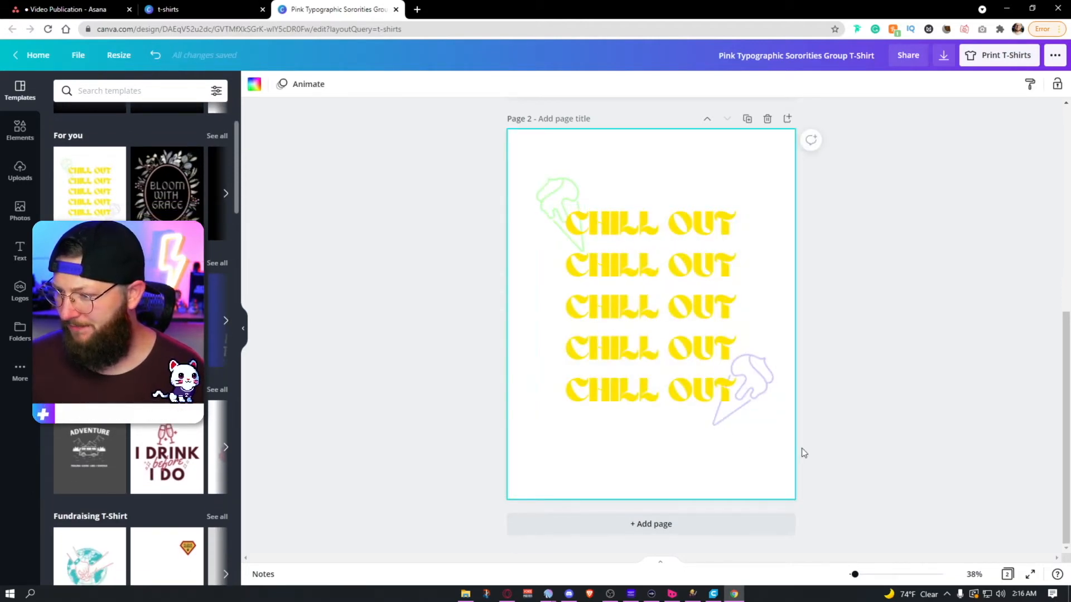
Step: Replace the first "CHILL OUT" line on page 2 with "DRHEALS"
{"action": "left_click", "coordinate": [718, 224]}
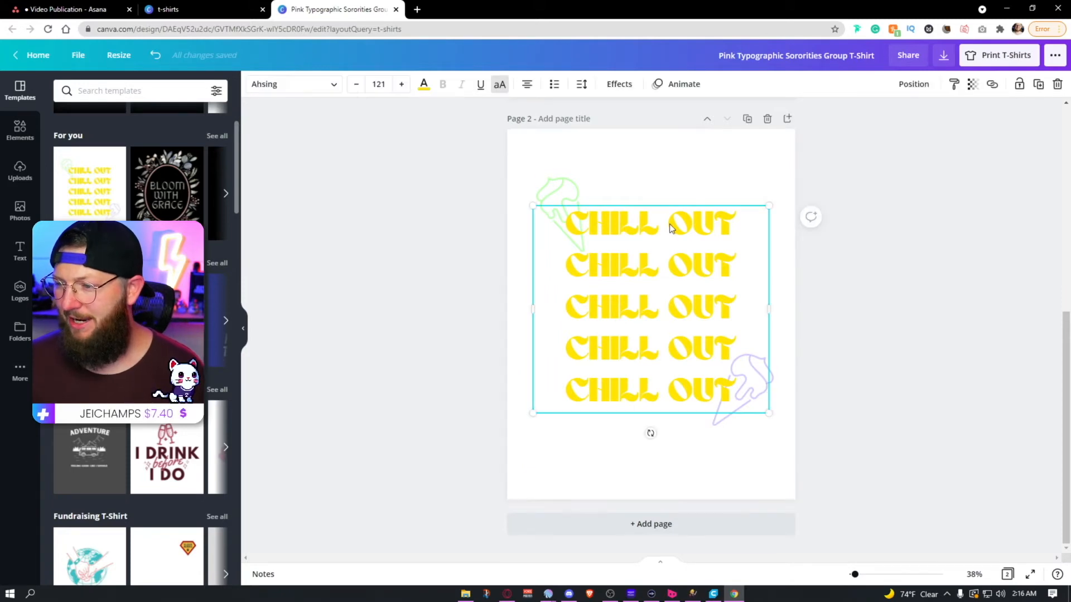
{"action": "double_click", "coordinate": [670, 224]}
{"action": "type", "text": "DRHEALS"}
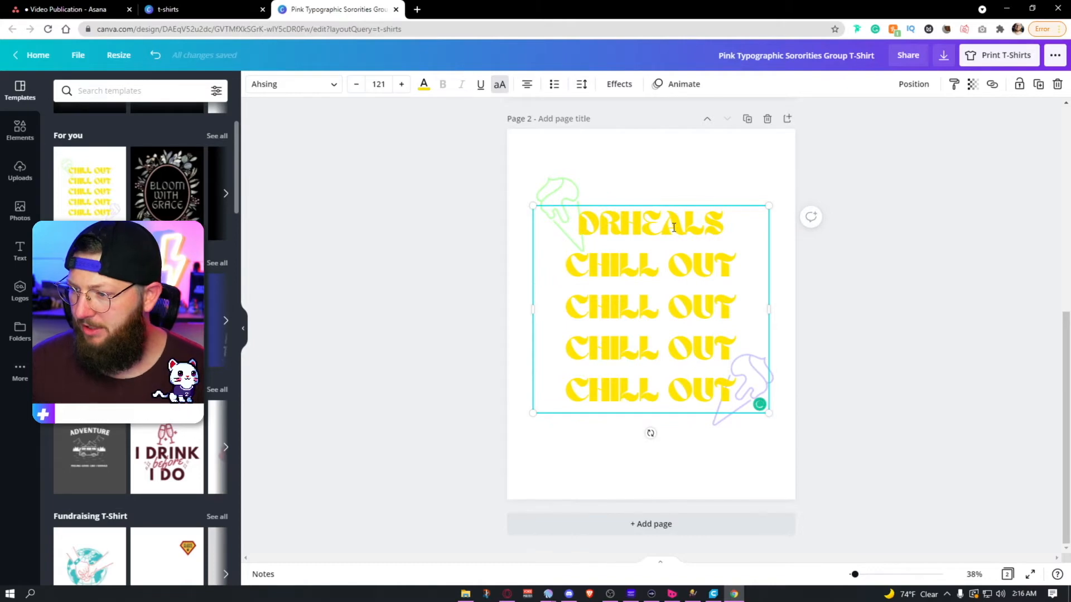
Step: Replace the remaining four "CHILL OUT" lines on page 2 with "DRHEALS"
{"action": "triple_click", "coordinate": [670, 261]}
{"action": "type", "text": "DRHEA"}
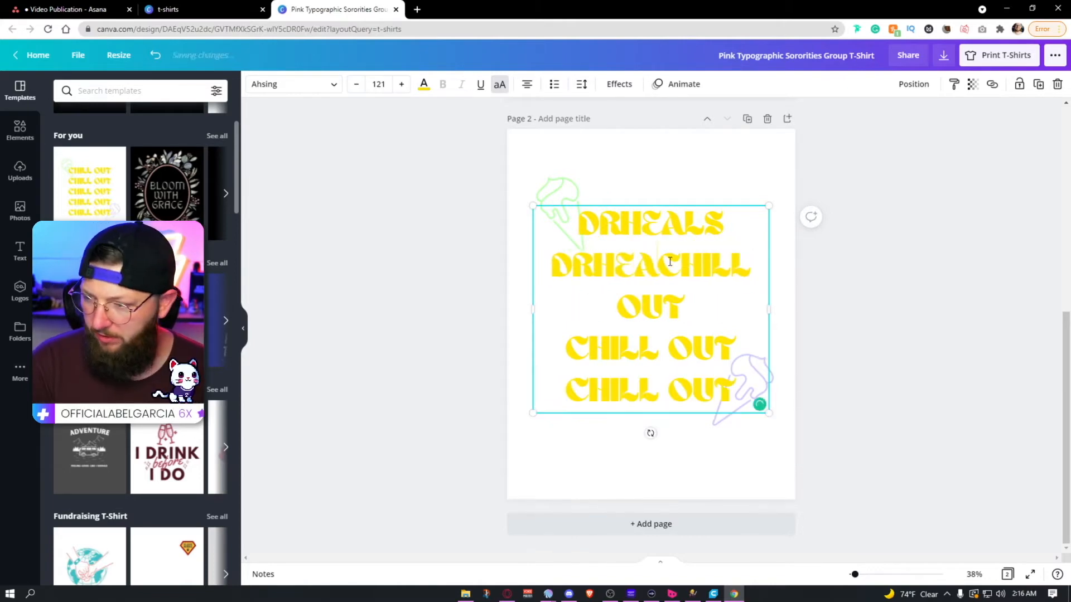
{"action": "triple_click", "coordinate": [675, 344]}
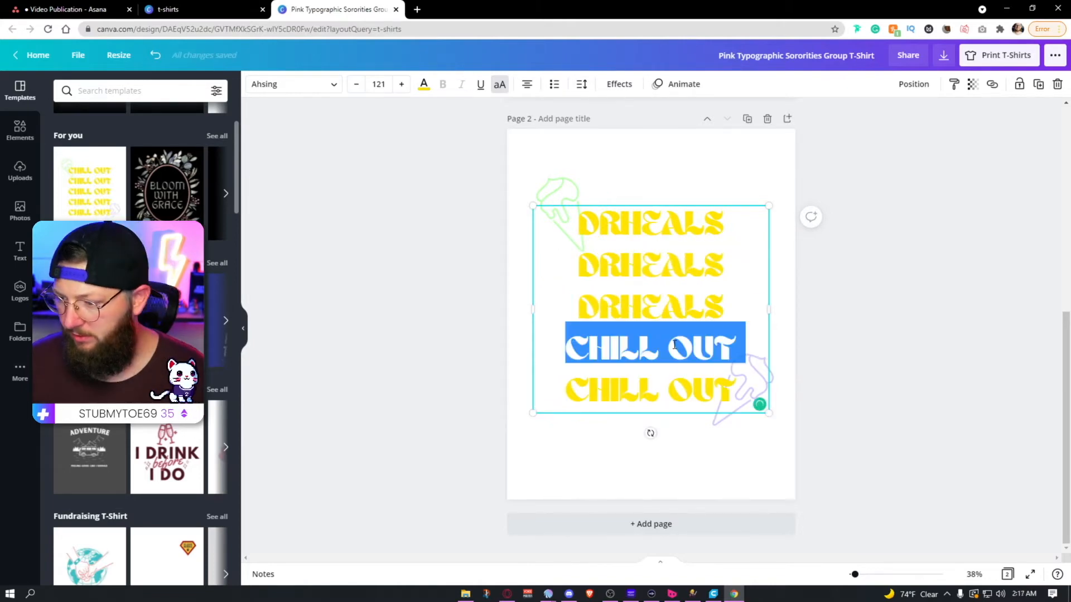
{"action": "type", "text": "DRHEALS"}
{"action": "key", "text": "Return"}
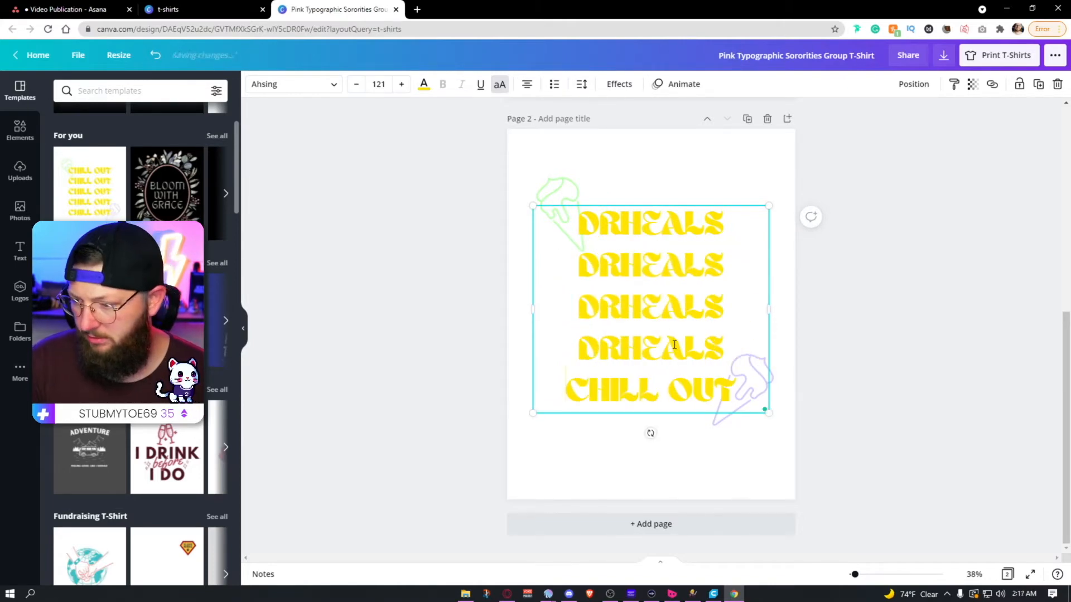
{"action": "triple_click", "coordinate": [695, 389]}
{"action": "type", "text": "DRHEALS"}
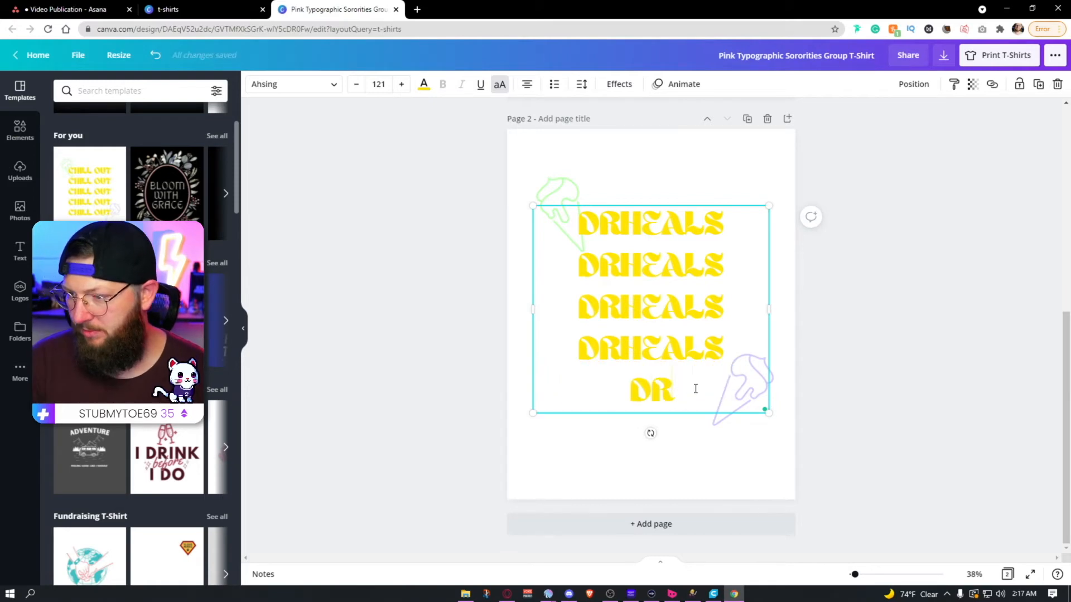
{"action": "left_click", "coordinate": [925, 380]}
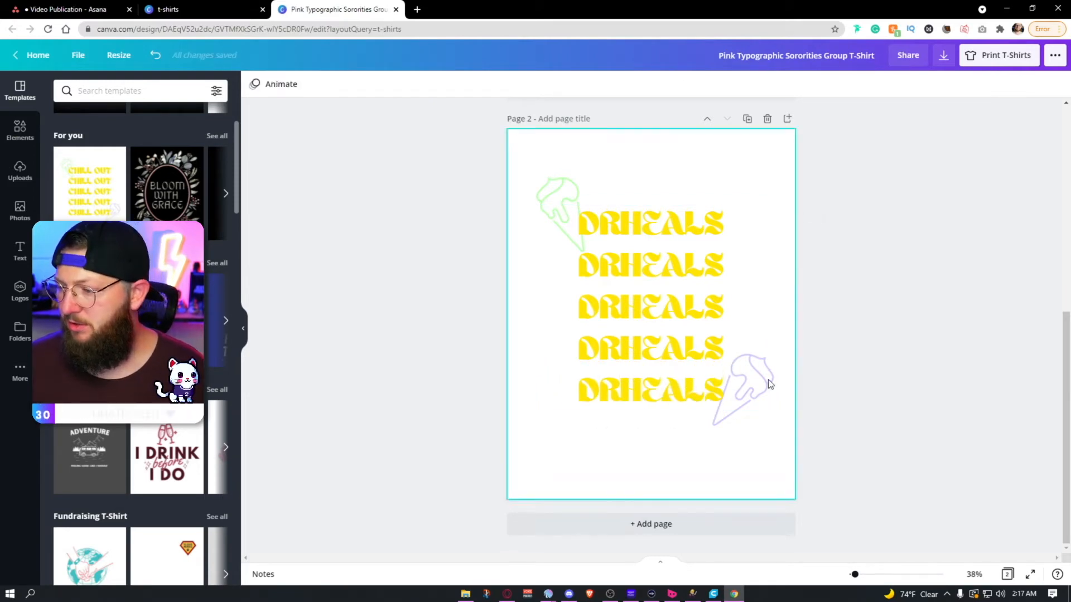
Step: Move the purple and green ice cream cones on page 2 inward, closer to the "DRHEALS" text
{"action": "left_click", "coordinate": [765, 397]}
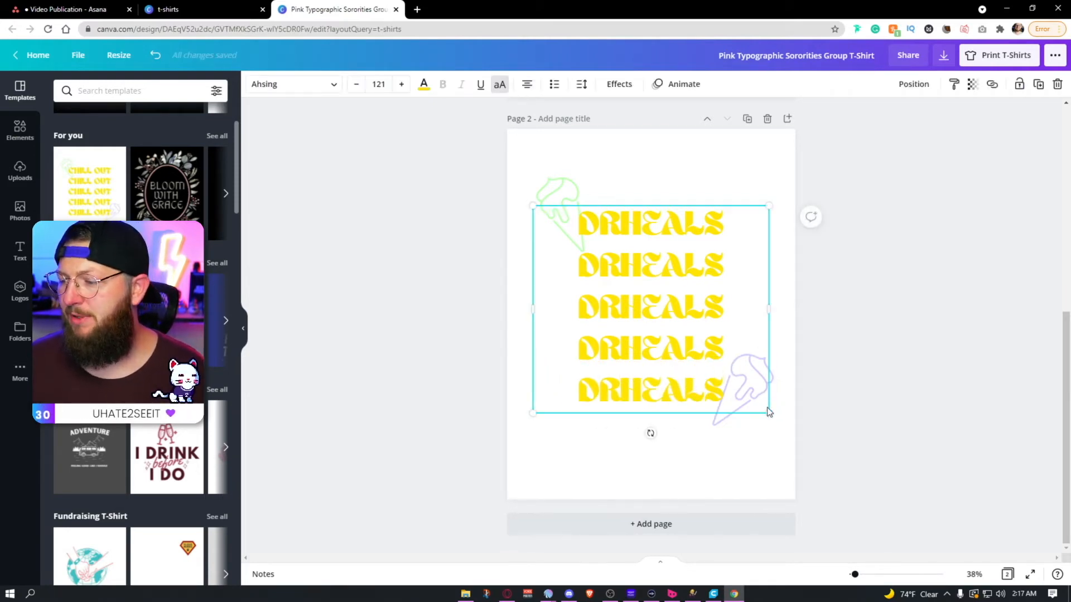
{"action": "left_click", "coordinate": [717, 420]}
{"action": "left_click_drag", "start_coordinate": [716, 419], "coordinate": [703, 419]}
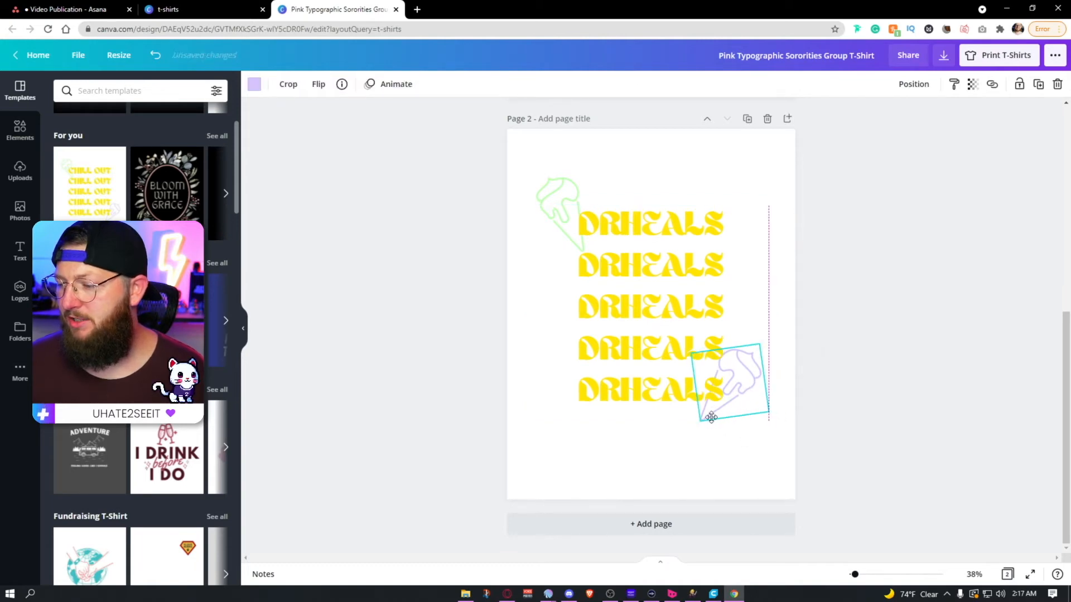
{"action": "left_click", "coordinate": [563, 191]}
{"action": "left_click_drag", "start_coordinate": [564, 191], "coordinate": [573, 194]}
{"action": "left_click", "coordinate": [893, 313]}
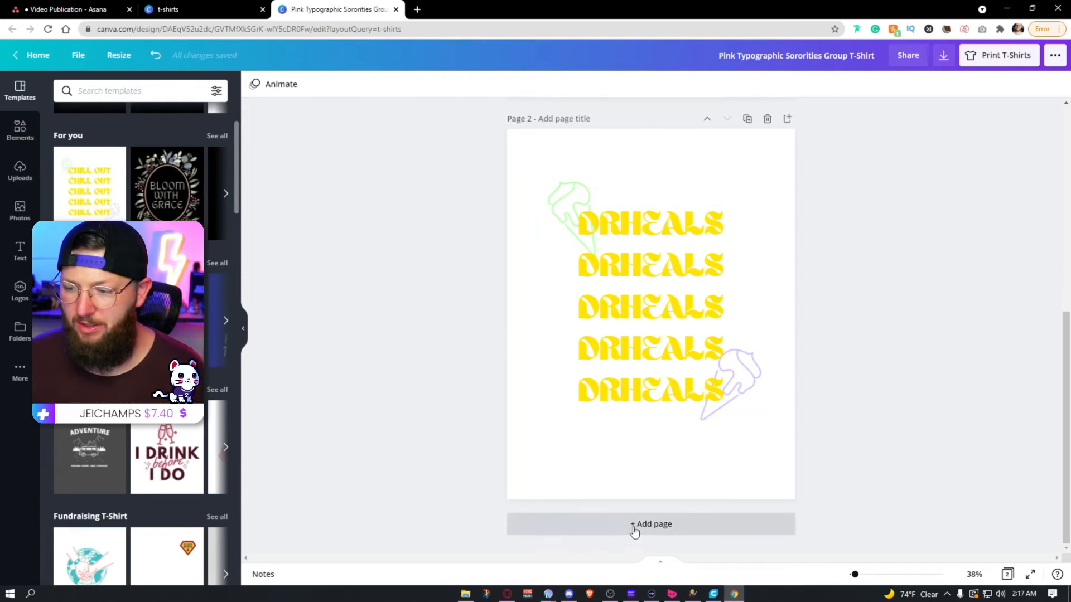
Step: Add a third page and apply the red and white "Summer Vibes" T-shirt template to it
{"action": "left_click", "coordinate": [651, 528]}
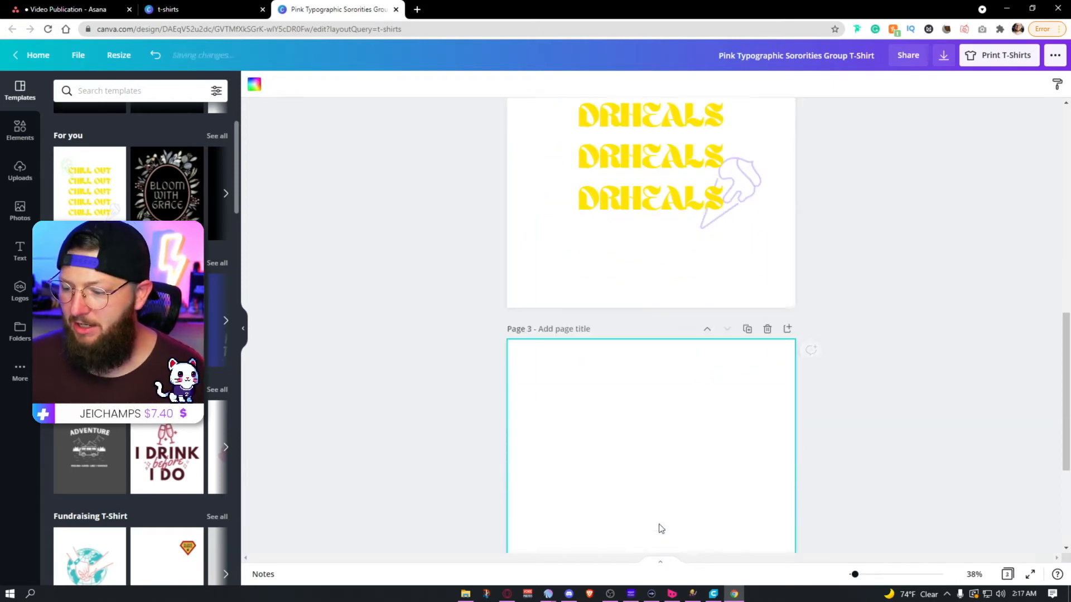
{"action": "left_click", "coordinate": [224, 196]}
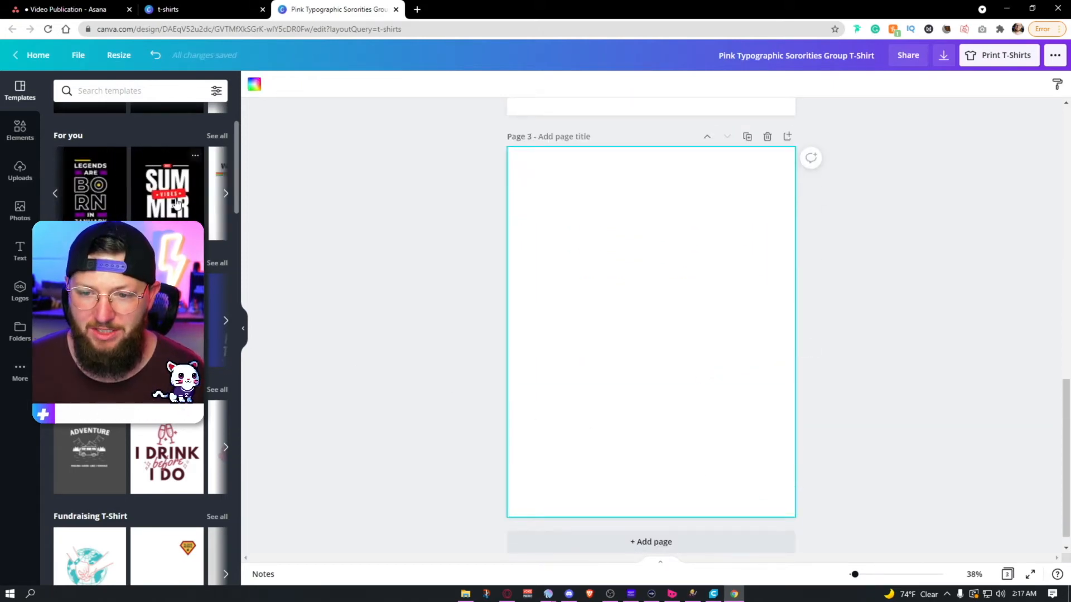
{"action": "left_click", "coordinate": [176, 202]}
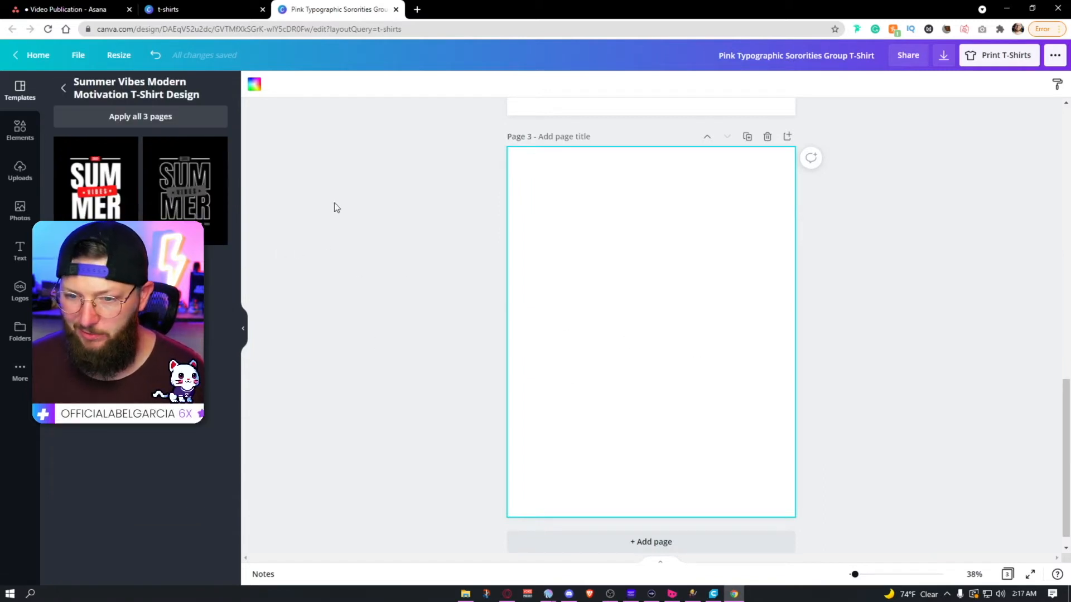
{"action": "left_click", "coordinate": [87, 199]}
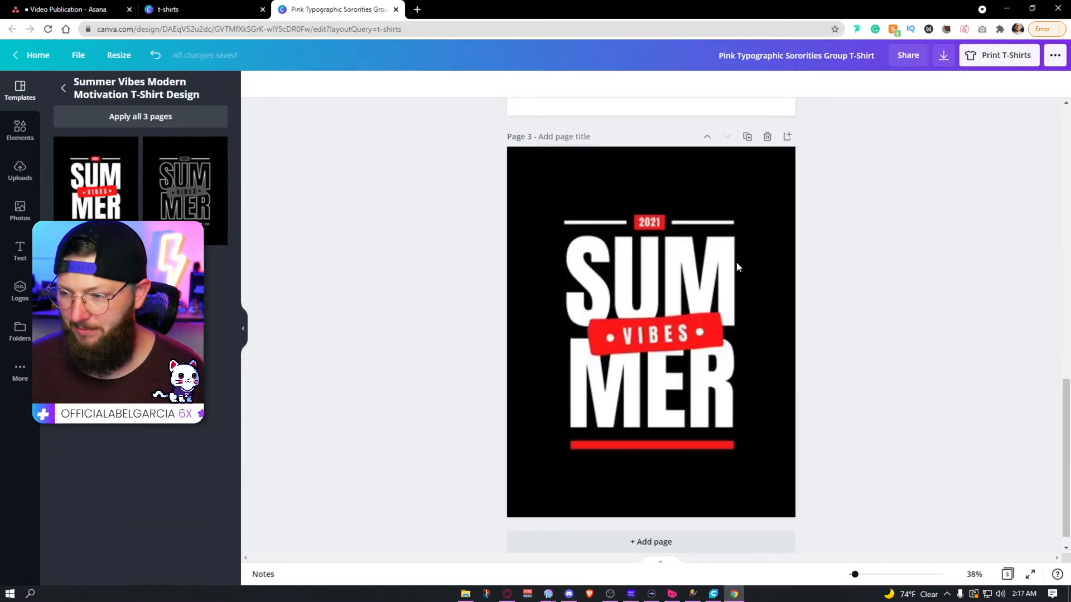
{"action": "left_click", "coordinate": [545, 377]}
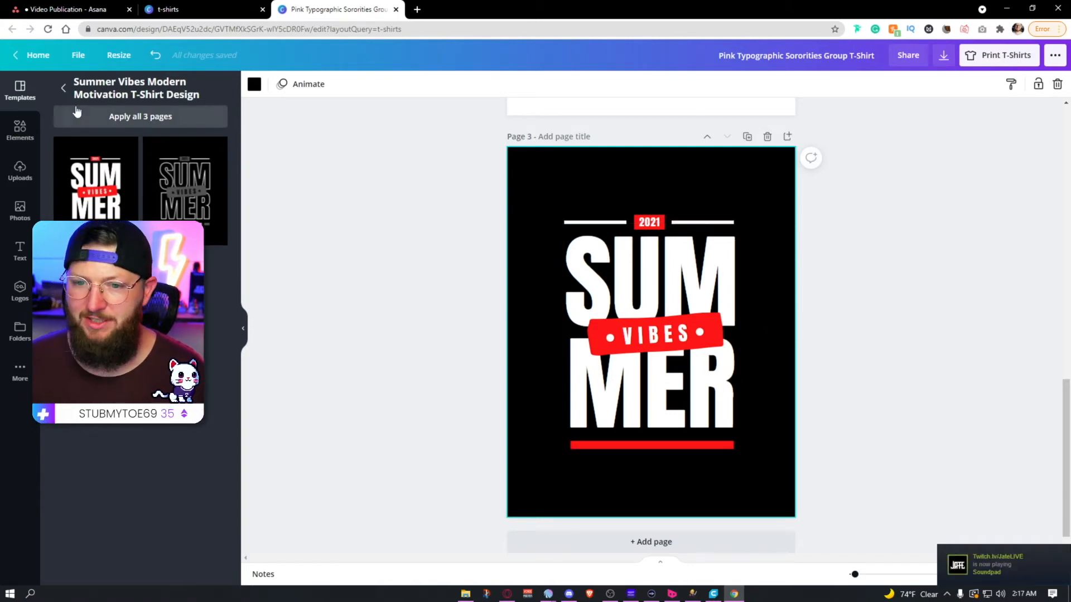
Step: Browse all Pop Culture T-Shirt templates and apply the teal and red ninja fight design to page 3
{"action": "left_click", "coordinate": [63, 88]}
{"action": "scroll", "coordinate": [140, 335], "scroll_direction": "down", "scroll_amount": 5}
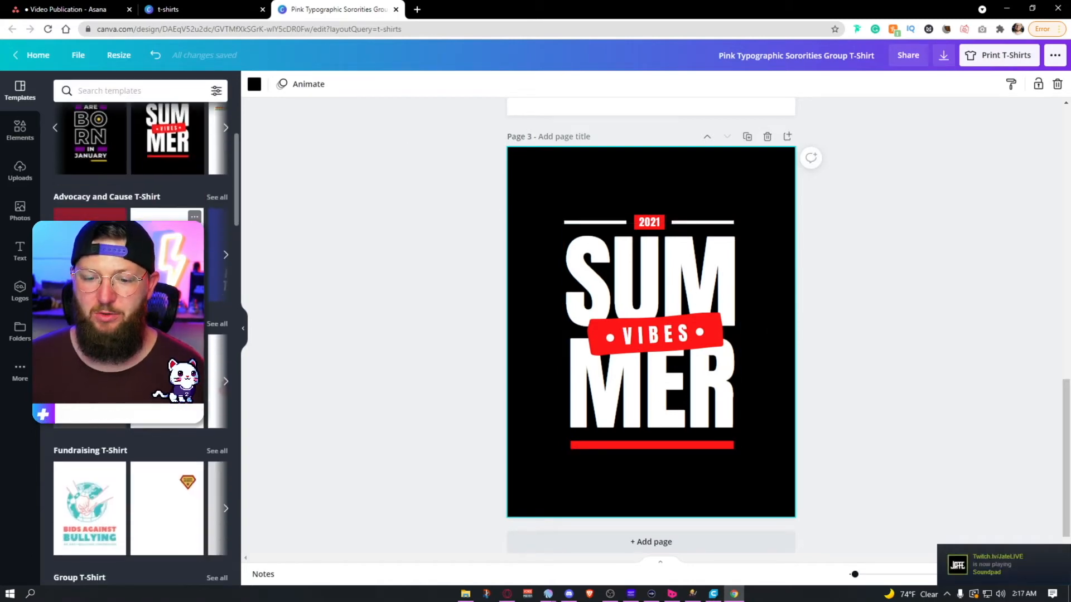
{"action": "scroll", "coordinate": [140, 335], "scroll_direction": "down", "scroll_amount": 2}
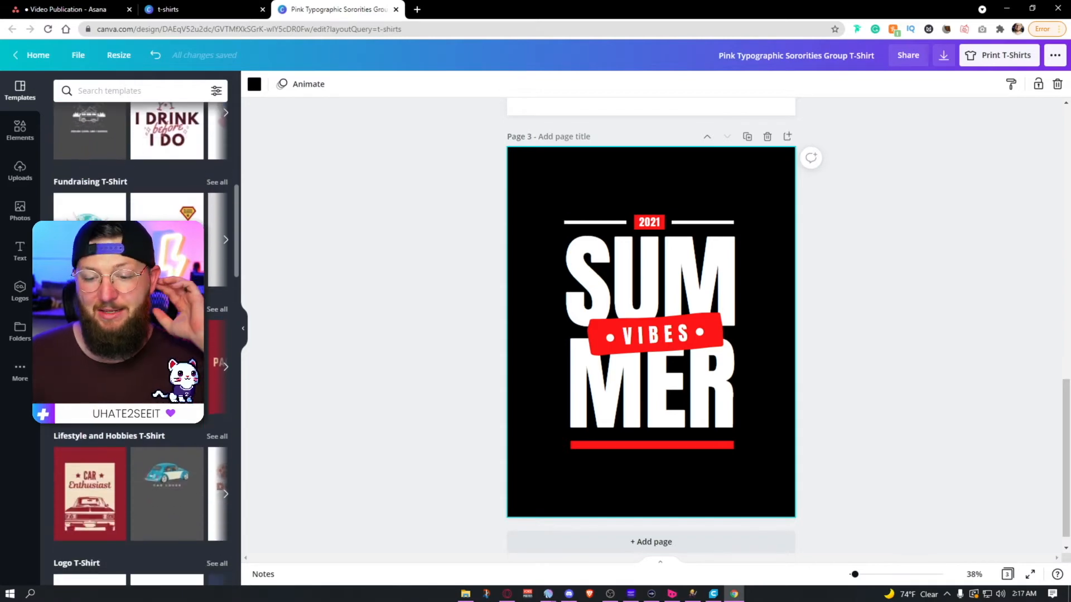
{"action": "scroll", "coordinate": [139, 334], "scroll_direction": "down", "scroll_amount": 1}
{"action": "scroll", "coordinate": [140, 335], "scroll_direction": "down", "scroll_amount": 3}
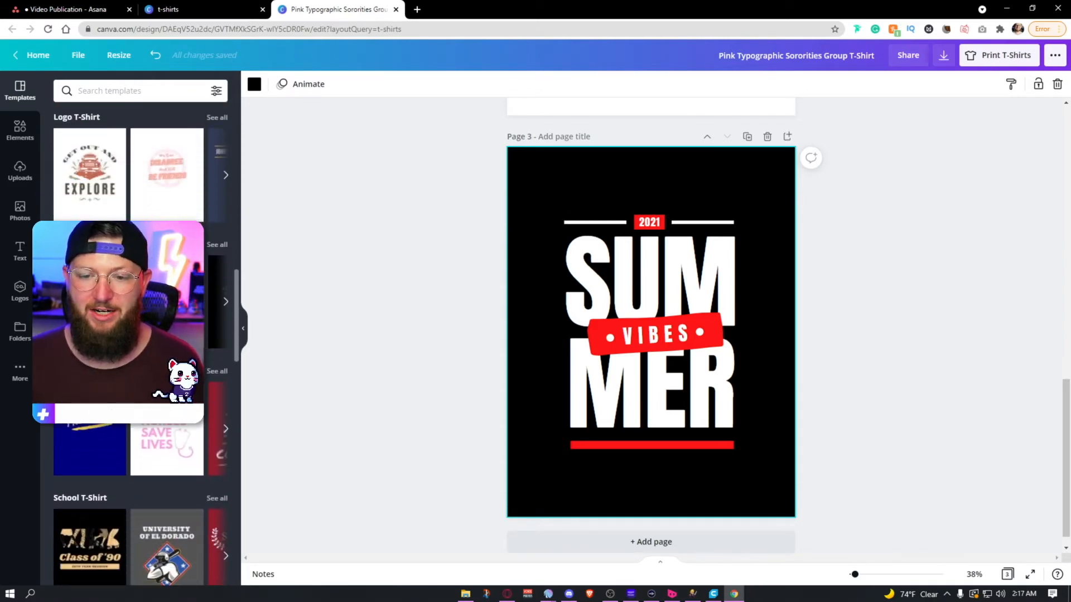
{"action": "left_click", "coordinate": [217, 246]}
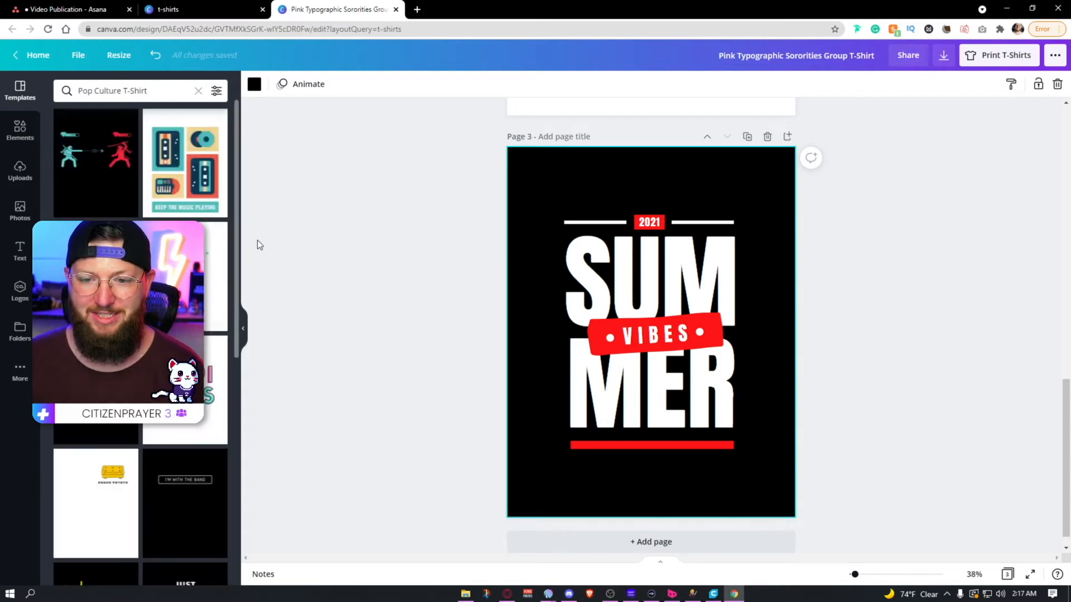
{"action": "left_click", "coordinate": [92, 160]}
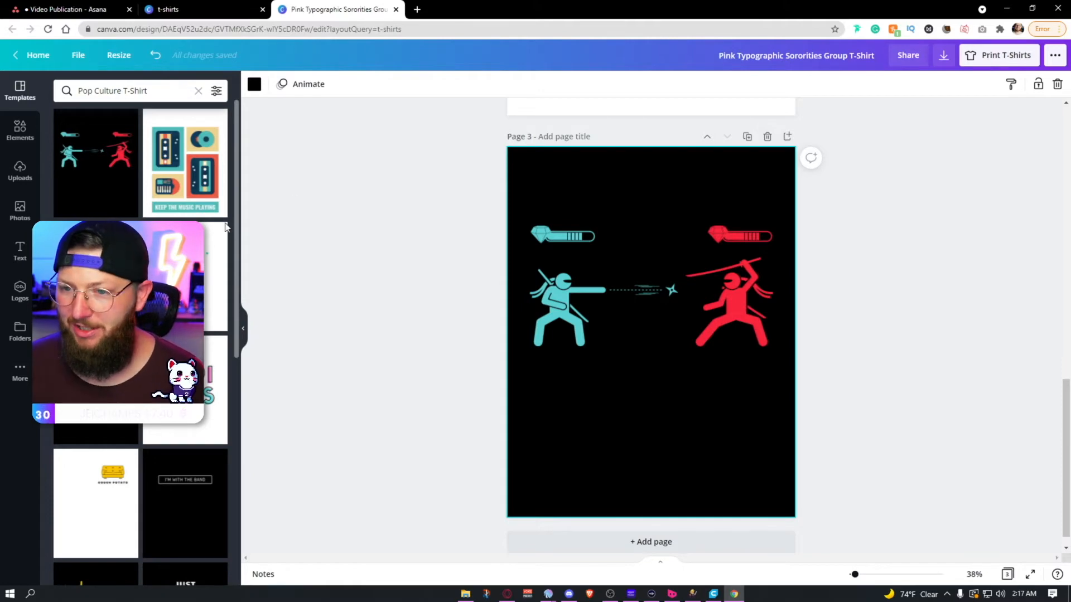
Step: Add a "DrHeals" text label at size 52.2 beneath the teal ninja on page 3
{"action": "left_click", "coordinate": [20, 251]}
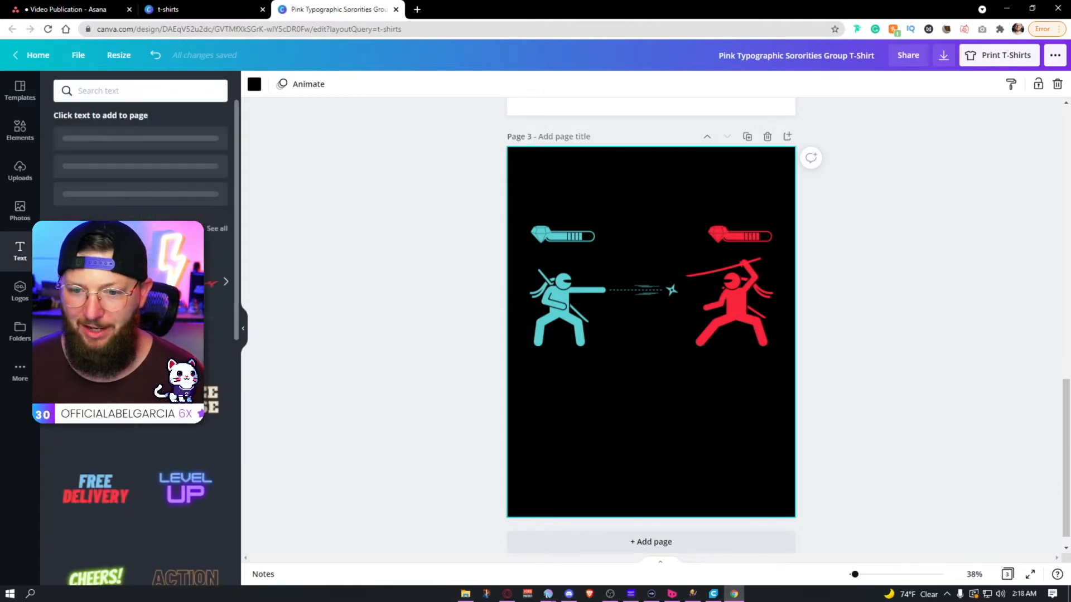
{"action": "left_click", "coordinate": [127, 184]}
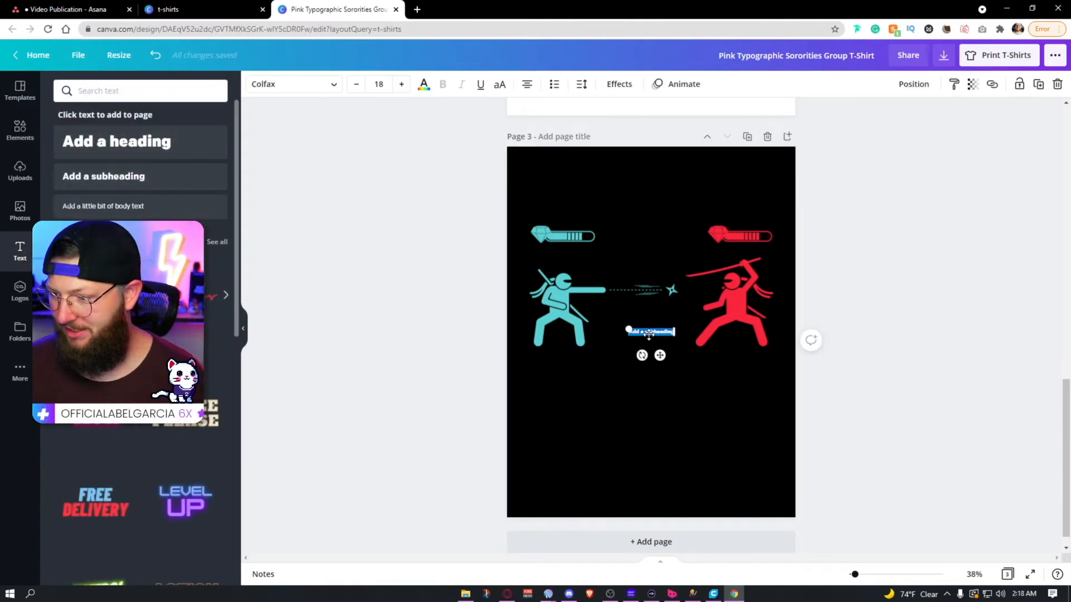
{"action": "left_click_drag", "start_coordinate": [651, 335], "coordinate": [593, 400]}
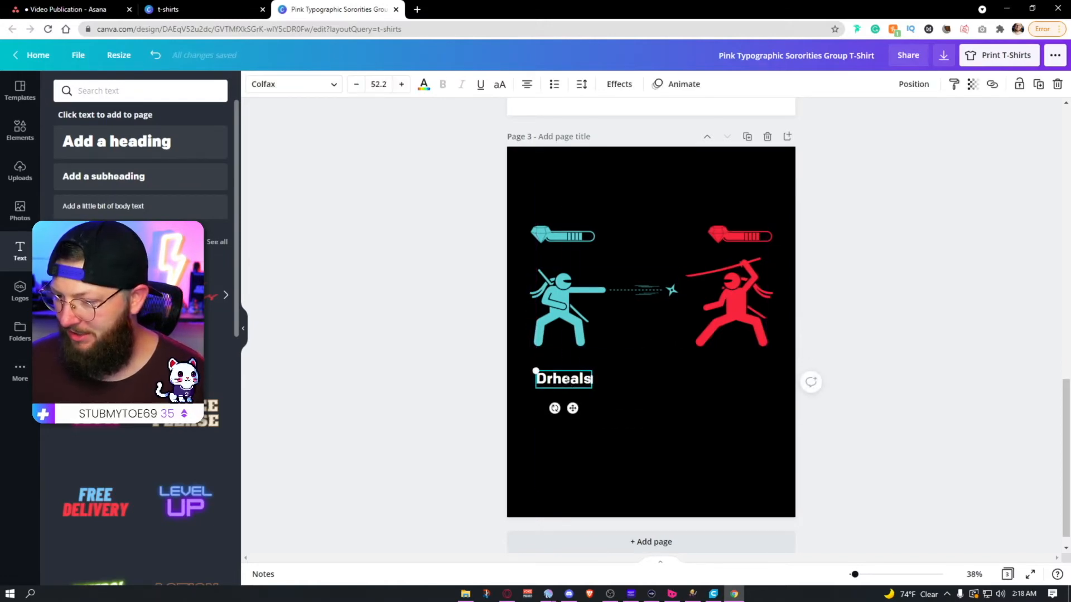
{"action": "left_click", "coordinate": [565, 379]}
{"action": "left_click", "coordinate": [564, 379]}
{"action": "key", "text": "BackSpace"}
{"action": "type", "text": "H"}
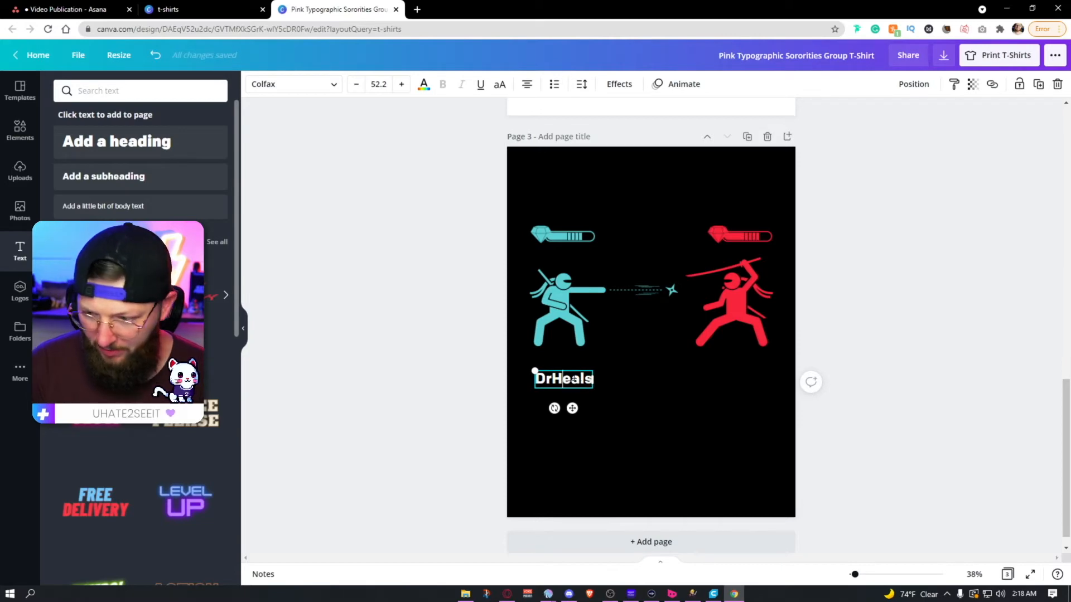
{"action": "left_click", "coordinate": [708, 415]}
Step: Duplicate the name label, change the copy to "RebornCrusader" and place it beneath the red ninja
{"action": "left_click_drag", "start_coordinate": [572, 383], "coordinate": [669, 383]}
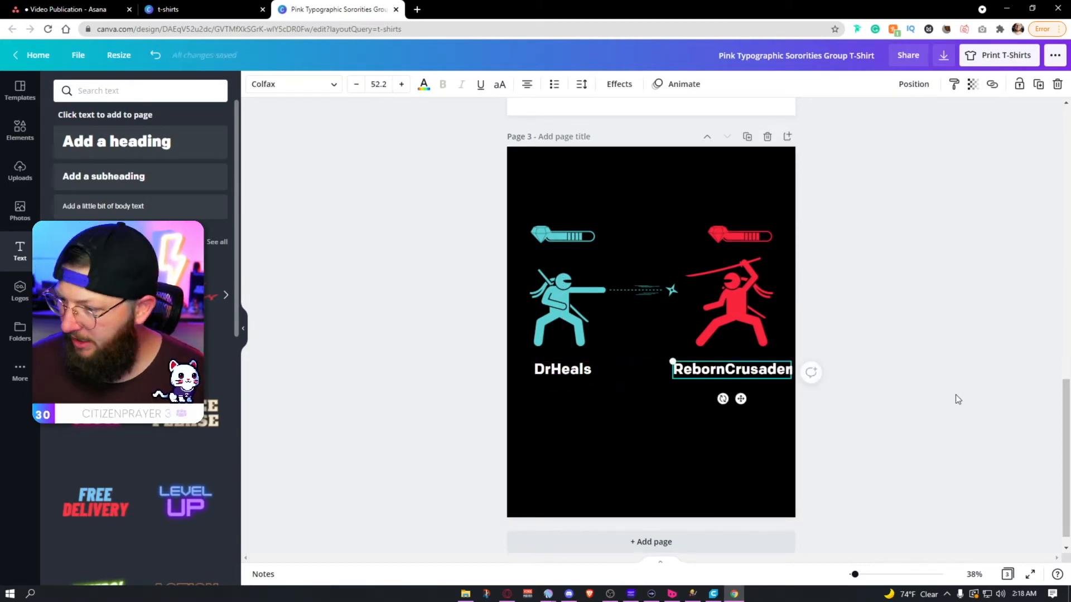
{"action": "left_click", "coordinate": [955, 394]}
{"action": "left_click_drag", "start_coordinate": [778, 372], "coordinate": [771, 372]}
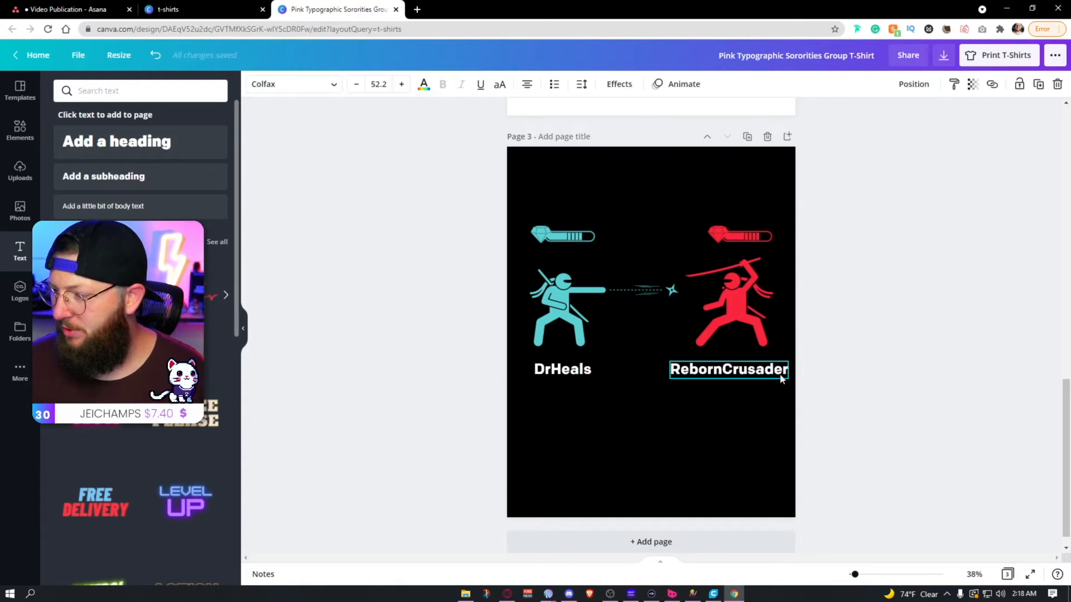
{"action": "left_click", "coordinate": [886, 389]}
Step: Delete the end segments from the fill of the red ninja's health bar, keeping the bar's outline
{"action": "left_click", "coordinate": [759, 237]}
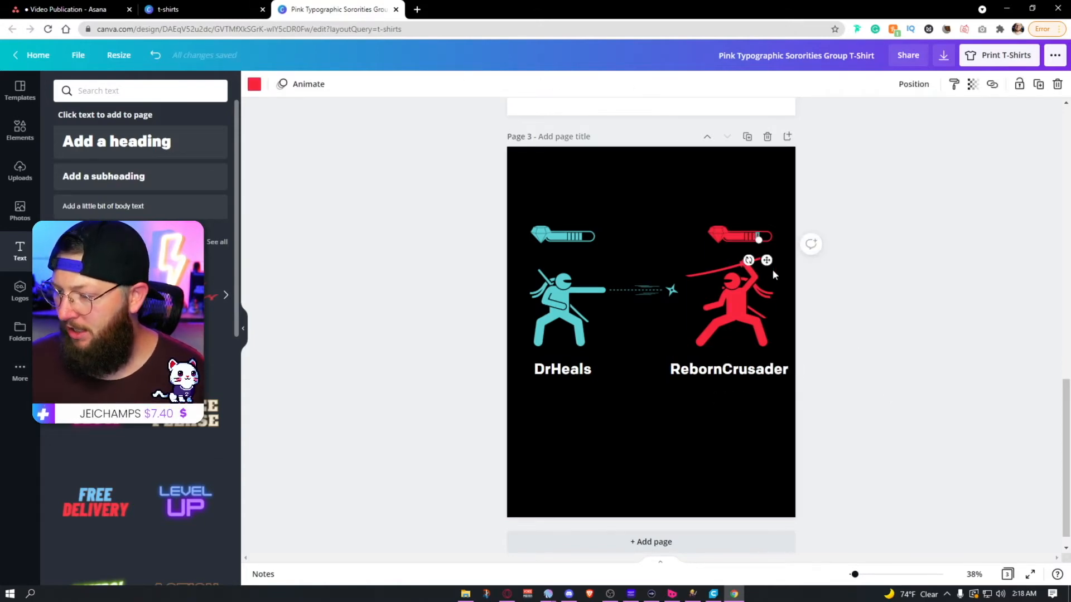
{"action": "key", "text": "Delete"}
{"action": "left_click", "coordinate": [753, 237]}
{"action": "key", "text": "Delete"}
{"action": "left_click", "coordinate": [749, 237]}
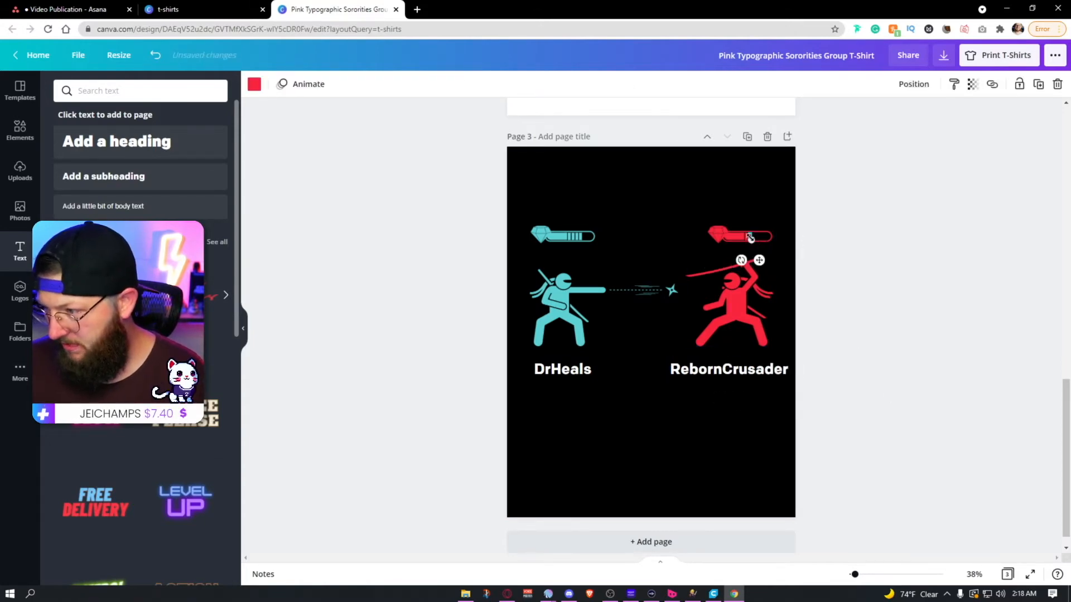
{"action": "key", "text": "Delete"}
{"action": "left_click", "coordinate": [742, 240]}
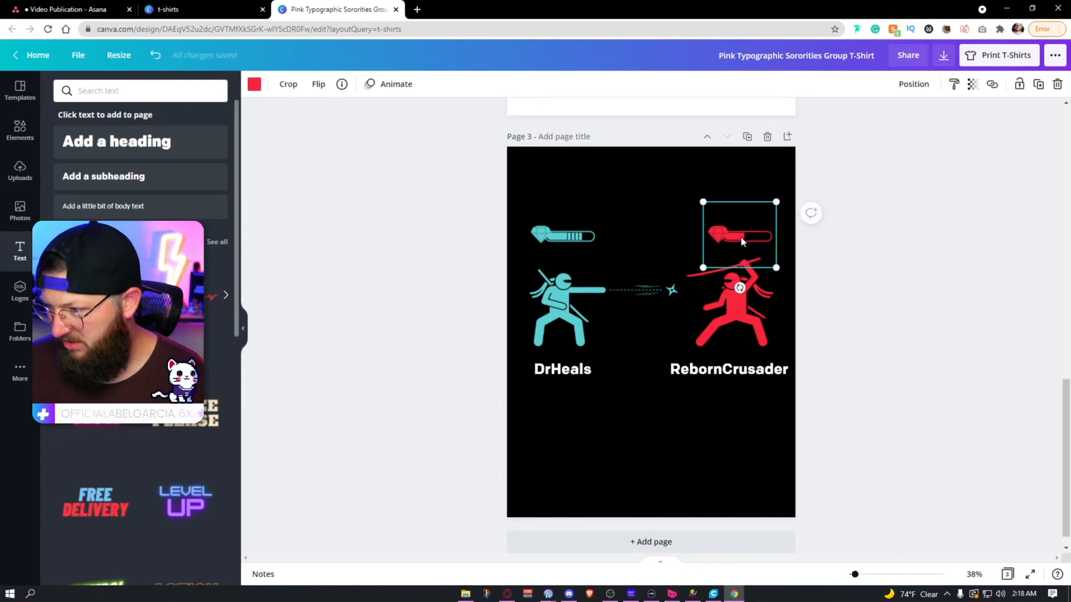
{"action": "key", "text": "Delete"}
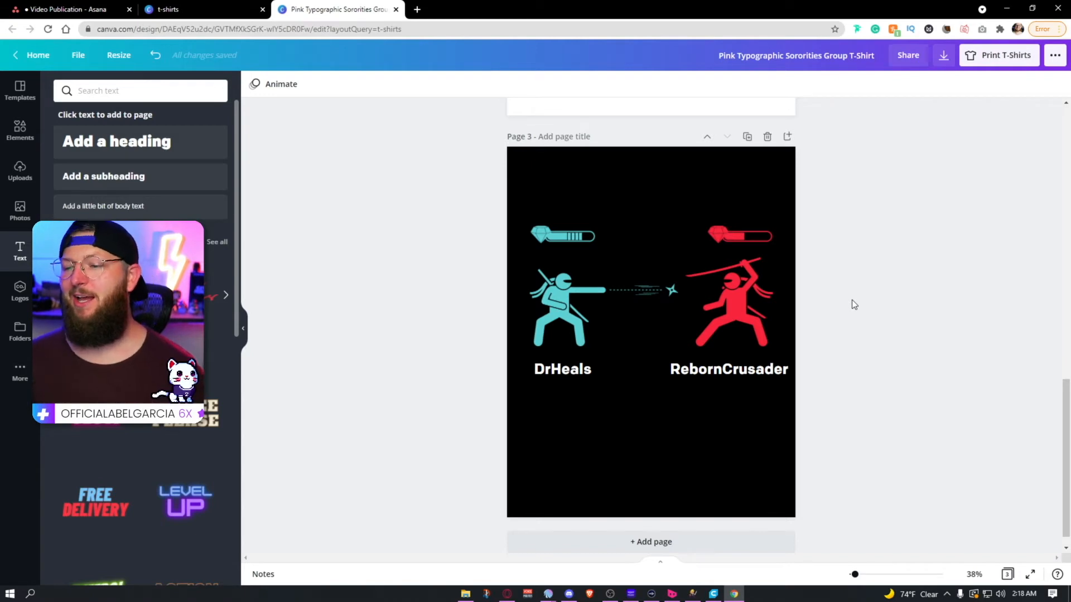
Step: Try the Ahsing font on the "RebornCrusader" label
{"action": "left_click", "coordinate": [726, 370]}
{"action": "left_click", "coordinate": [296, 90]}
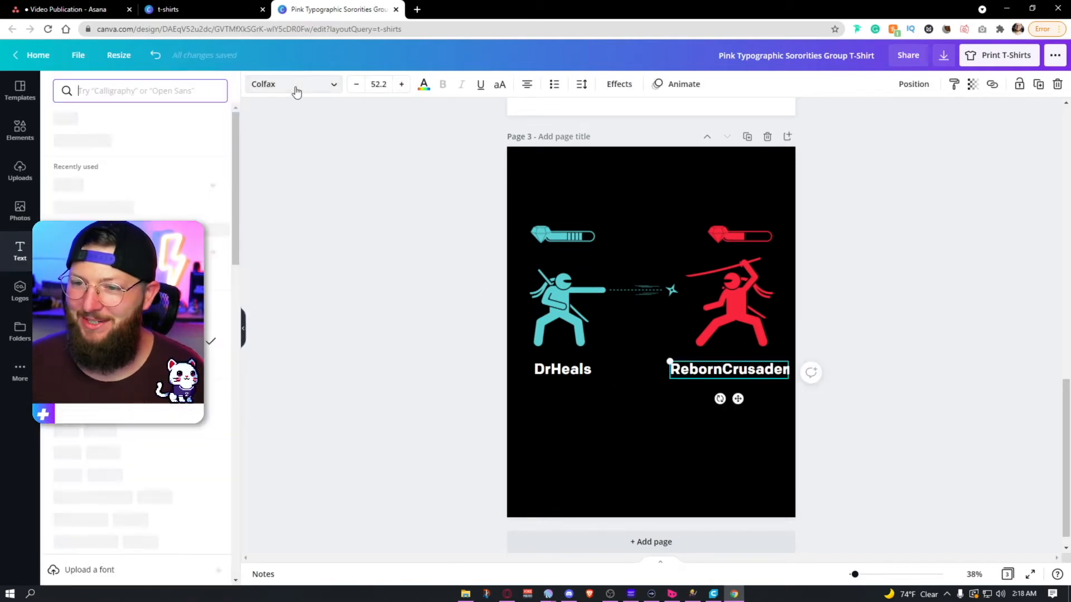
{"action": "left_click", "coordinate": [84, 142]}
{"action": "left_click", "coordinate": [299, 279]}
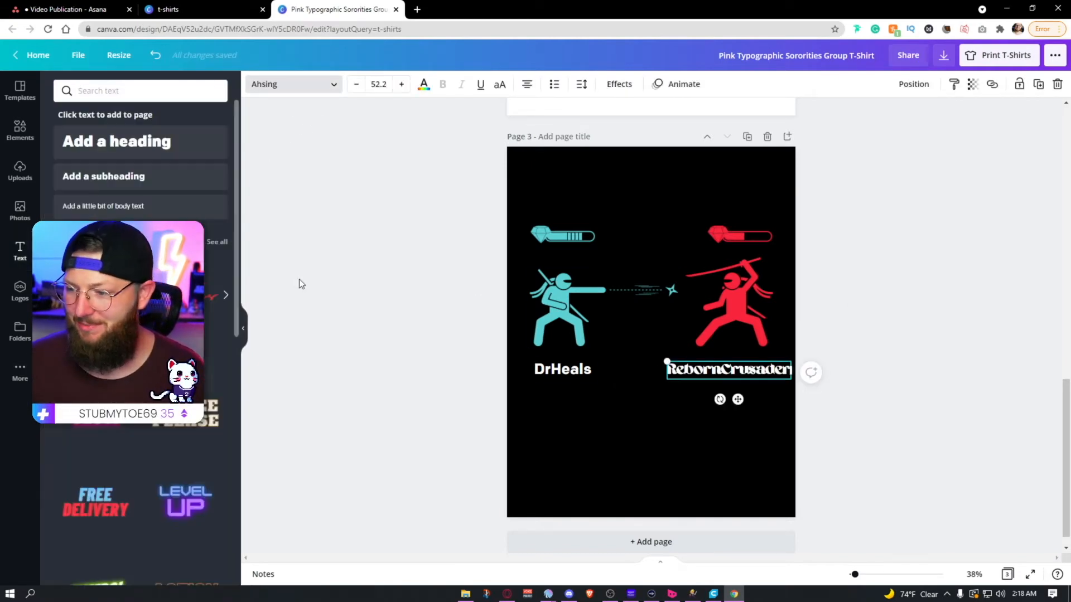
Step: Set the font of both the "RebornCrusader" and "DrHeals" labels to Cristik
{"action": "left_click", "coordinate": [309, 84]}
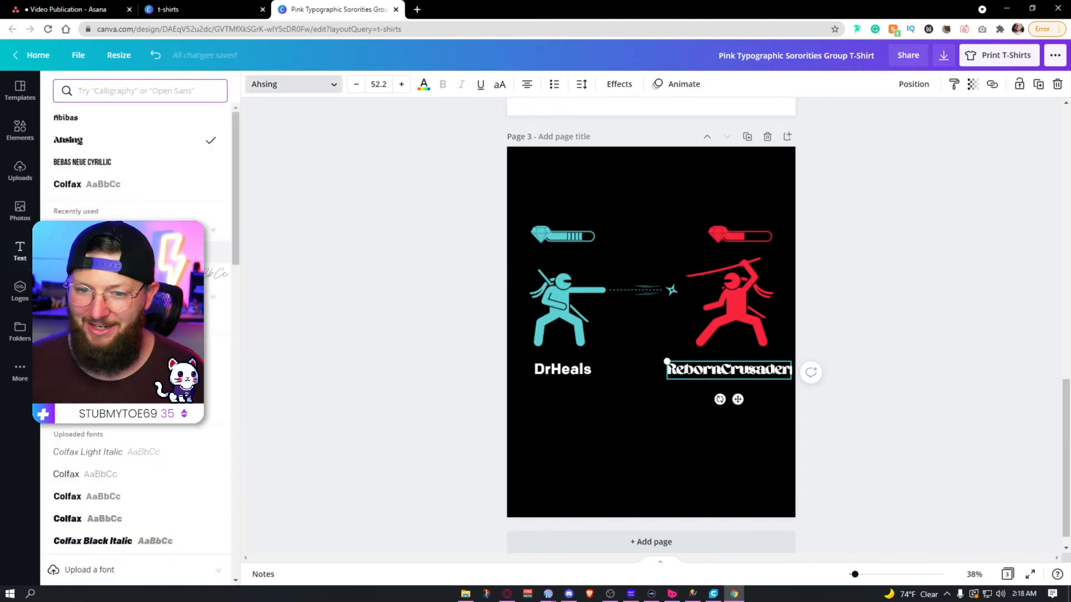
{"action": "left_click", "coordinate": [230, 278]}
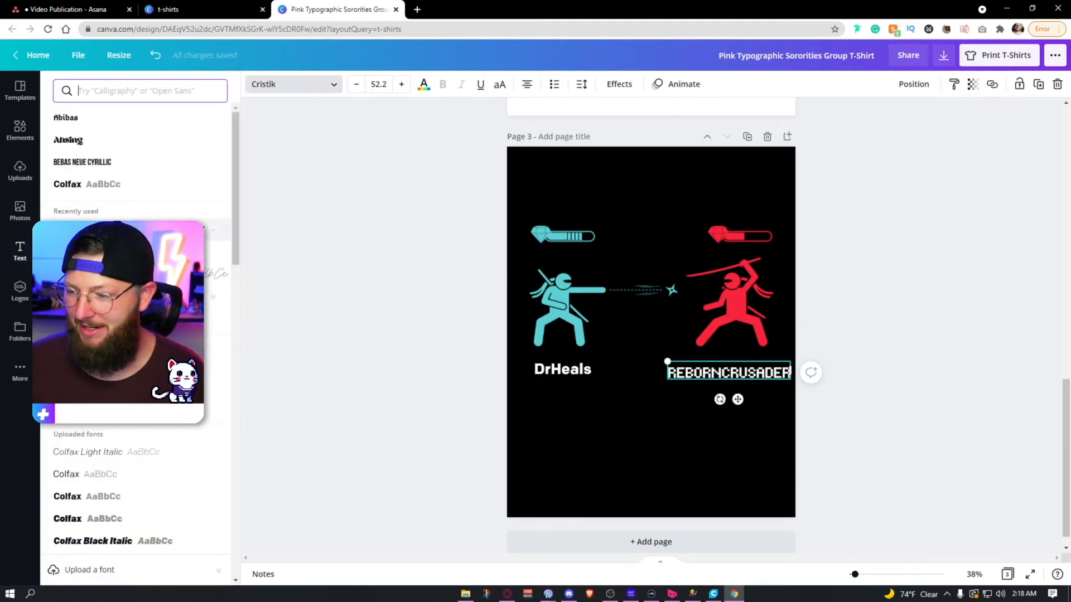
{"action": "left_click", "coordinate": [538, 371]}
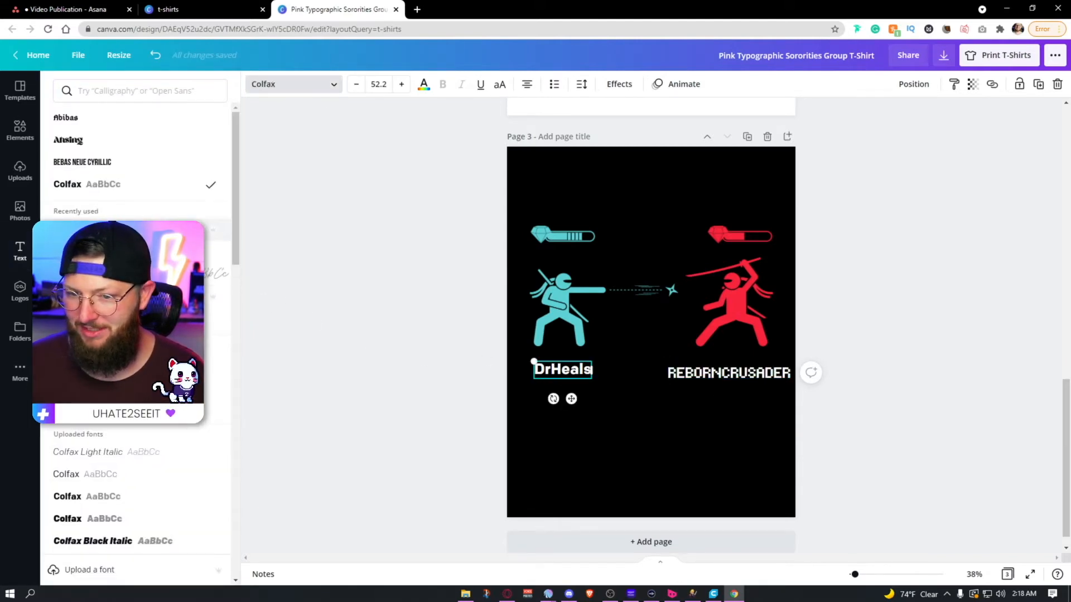
{"action": "left_click", "coordinate": [168, 230]}
{"action": "left_click", "coordinate": [293, 281]}
{"action": "left_click", "coordinate": [316, 281]}
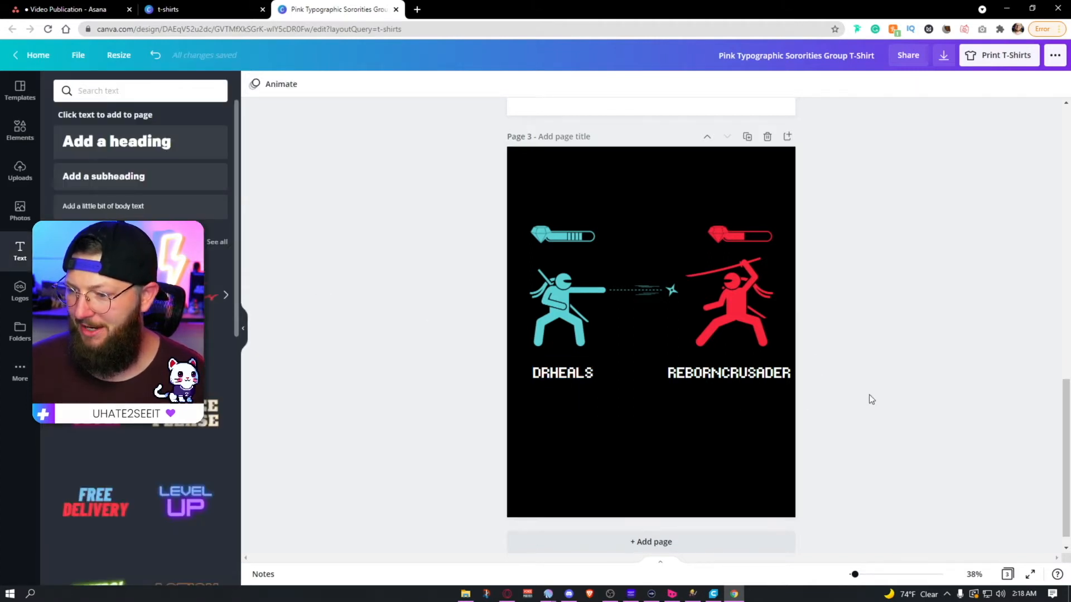
Step: Color the "DrHeals" label with the document's teal to match the ninja above it
{"action": "left_click", "coordinate": [562, 373]}
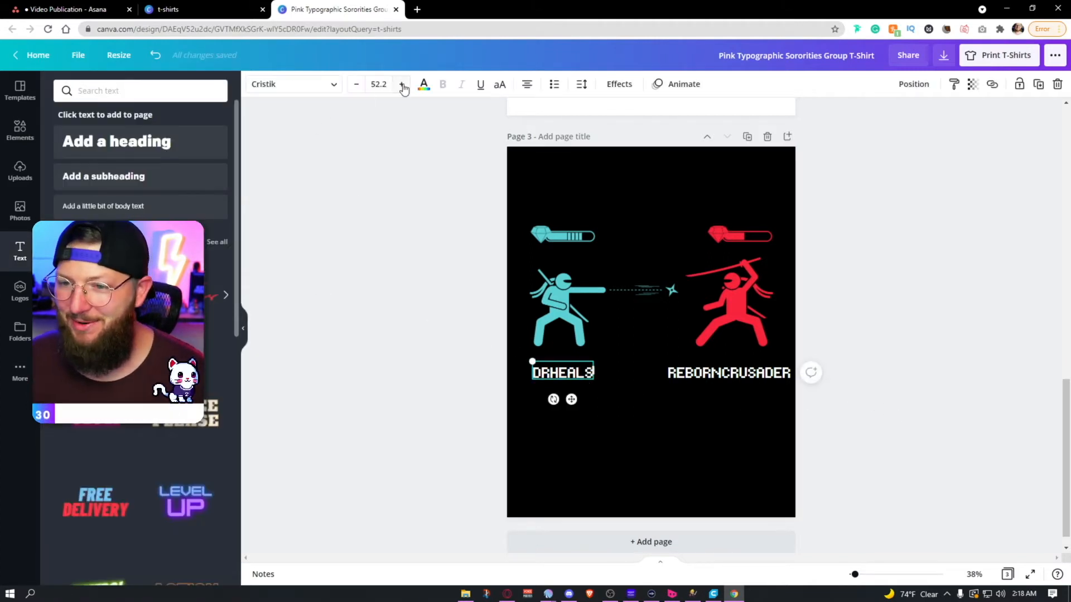
{"action": "left_click", "coordinate": [424, 84]}
{"action": "left_click", "coordinate": [125, 142]}
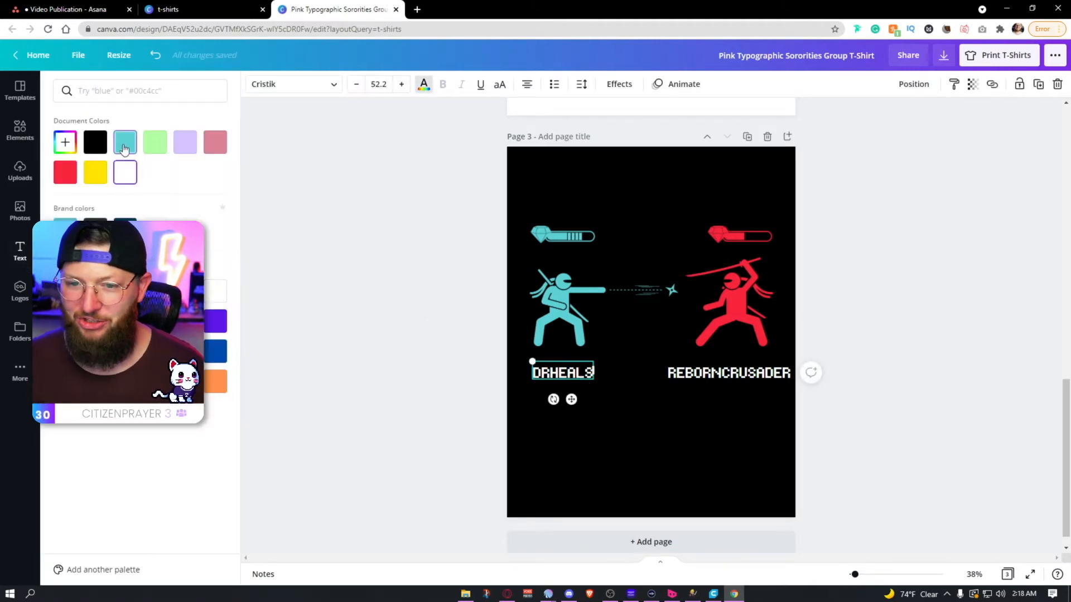
Step: Color the "RebornCrusader" label with the document's red to match the ninja above it
{"action": "left_click", "coordinate": [728, 382]}
{"action": "left_click", "coordinate": [65, 172]}
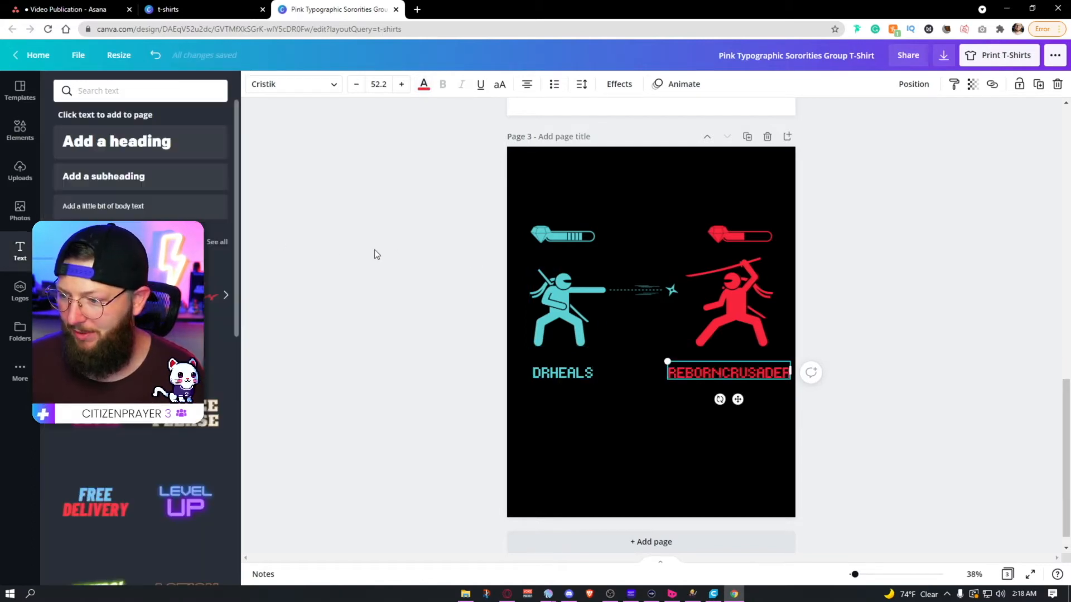
{"action": "left_click", "coordinate": [374, 249]}
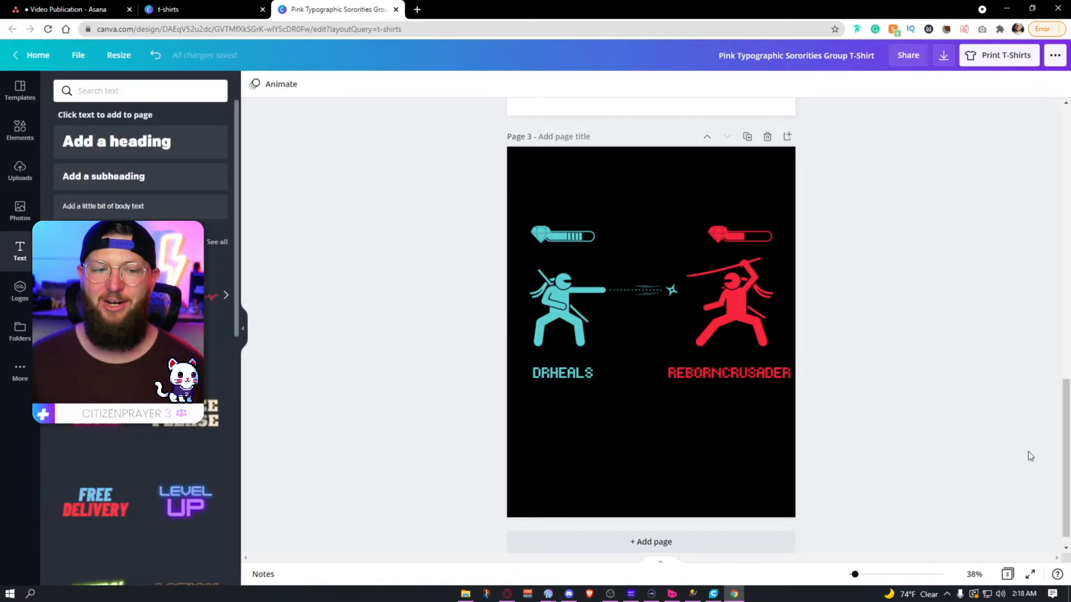
Step: Add page 4 with the handheld console template and replace its "Press Start" text with "twitch.tv/drheals"
{"action": "left_click", "coordinate": [17, 89]}
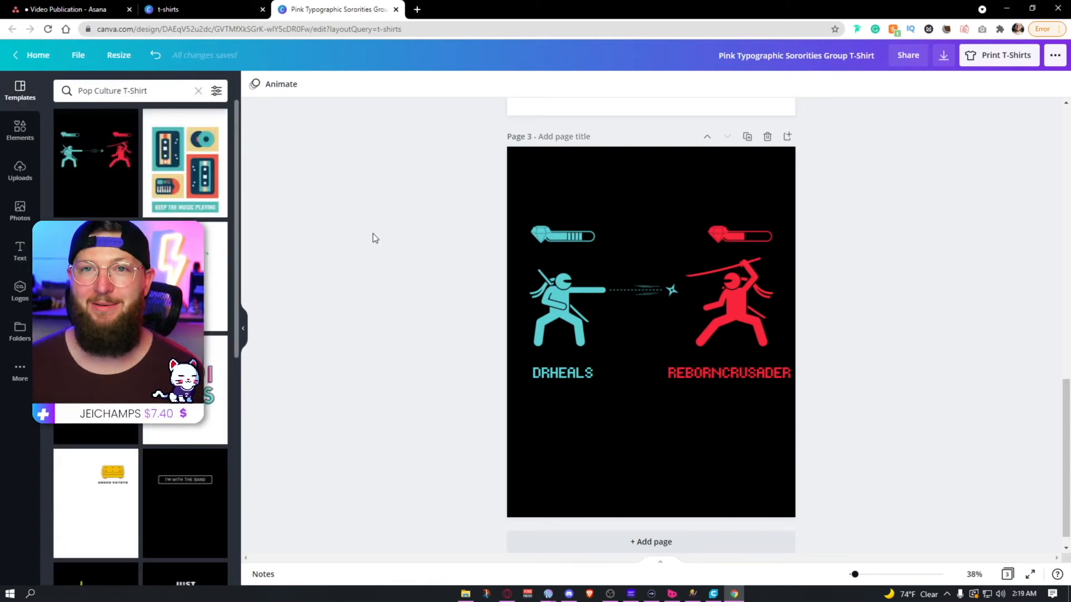
{"action": "left_click", "coordinate": [703, 540]}
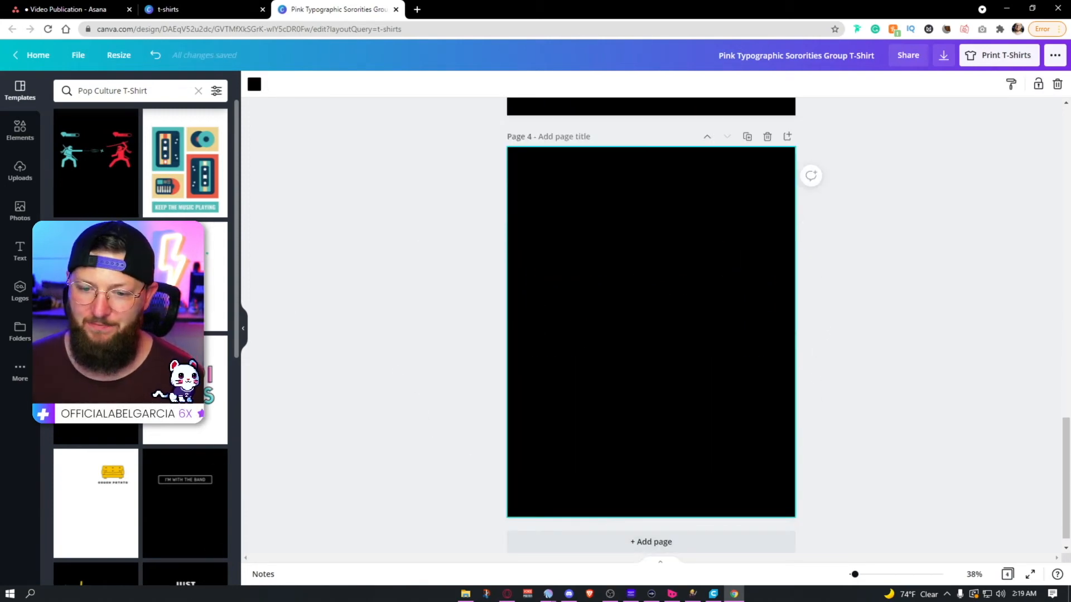
{"action": "left_click", "coordinate": [674, 272]}
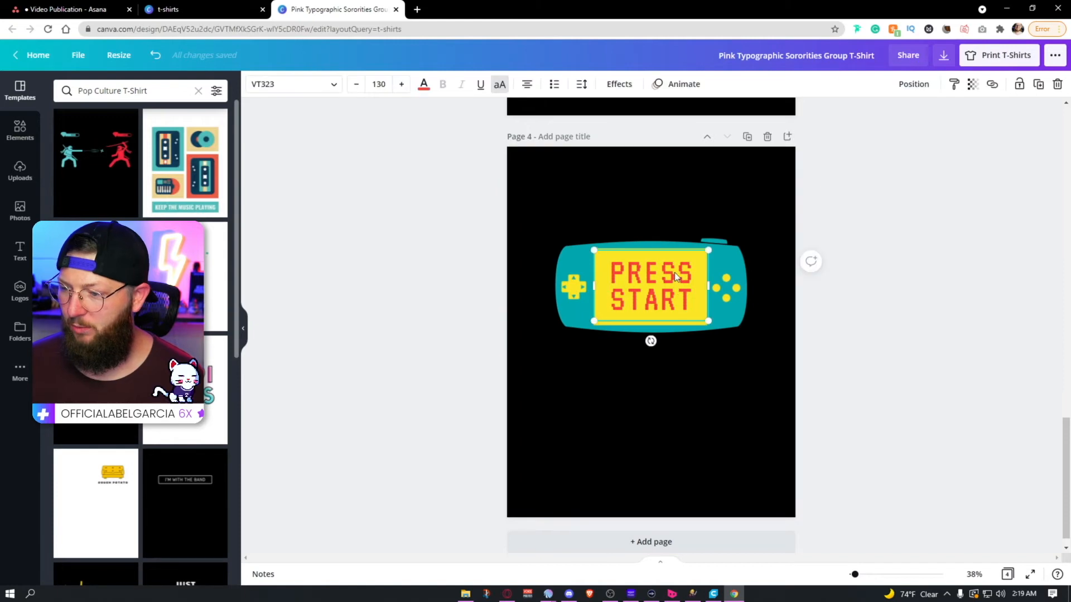
{"action": "double_click", "coordinate": [674, 273]}
{"action": "key", "text": "ctrl+a"}
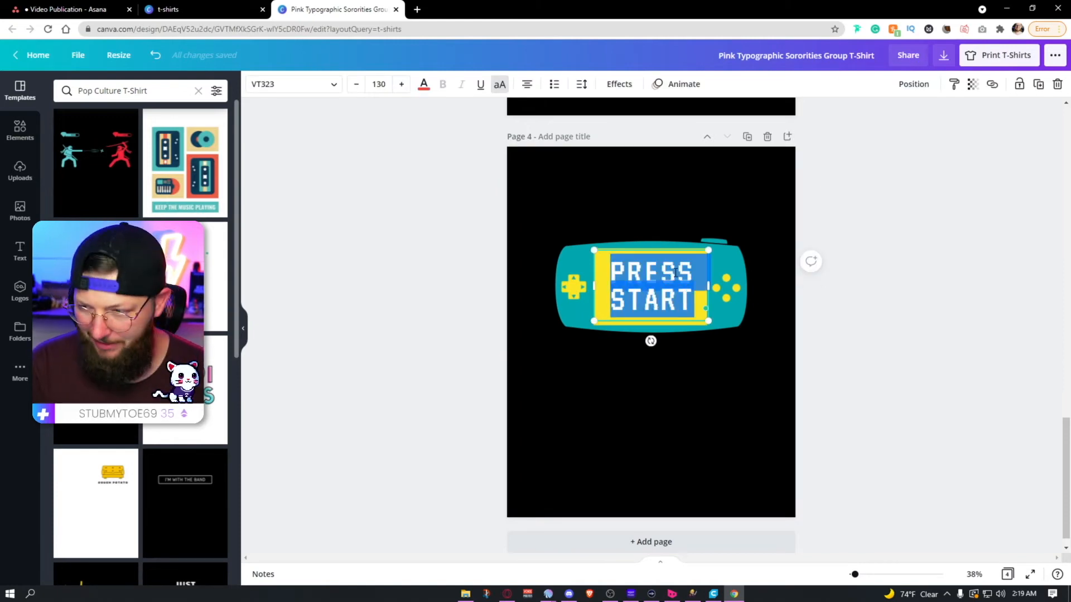
{"action": "type", "text": "twitch.tv/"}
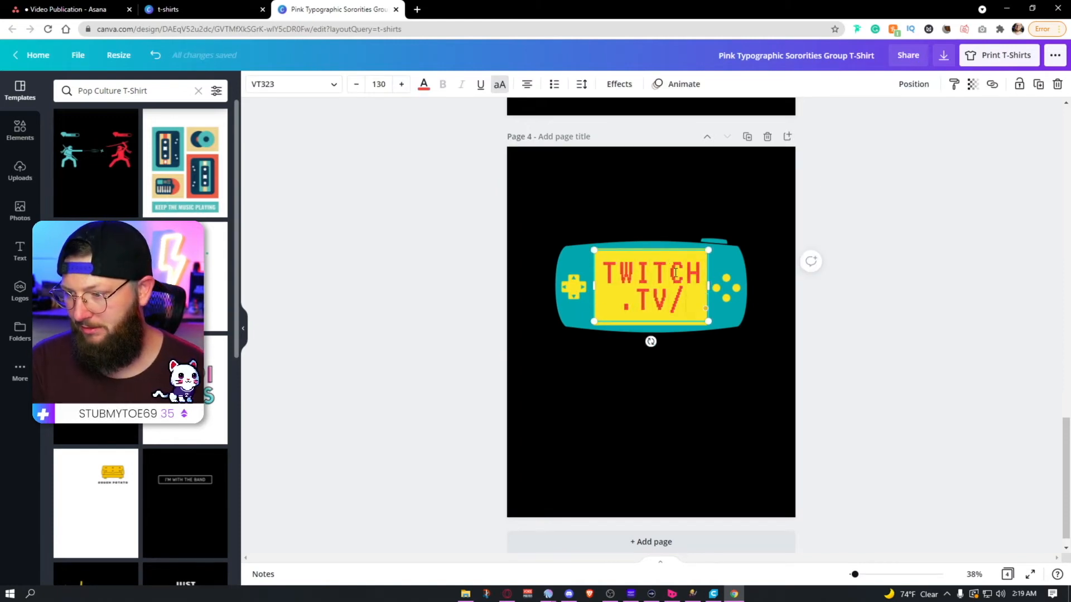
{"action": "type", "text": "drheals"}
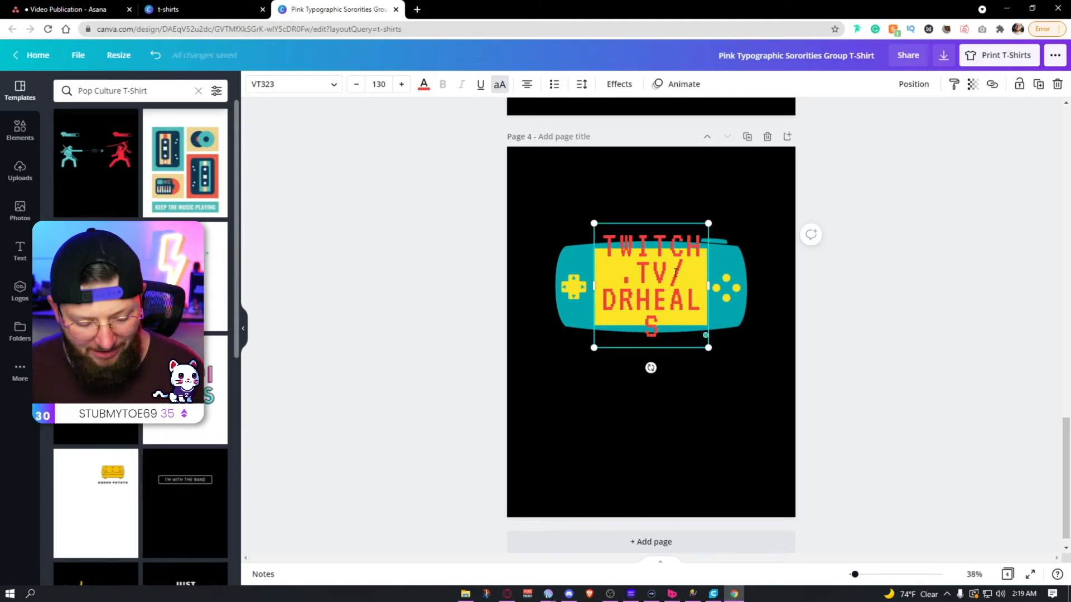
Step: Reduce the font size of the console's "twitch.tv/drheals" text to 87 so it fits on two lines
{"action": "key", "text": "ctrl+a"}
{"action": "left_click", "coordinate": [378, 83]}
{"action": "type", "text": "1"}
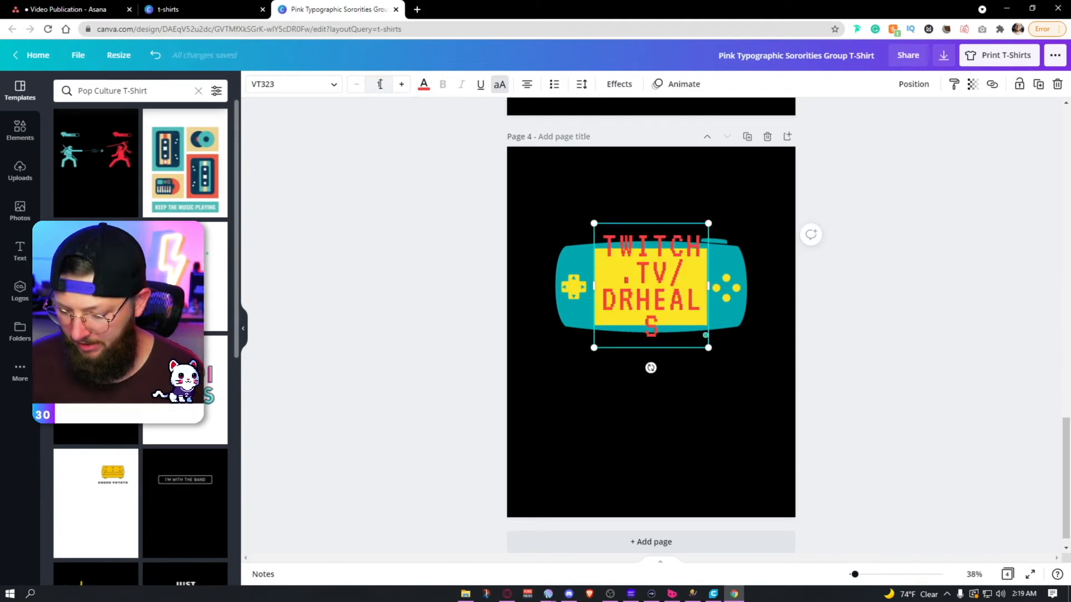
{"action": "type", "text": "00"}
{"action": "key", "text": "Return"}
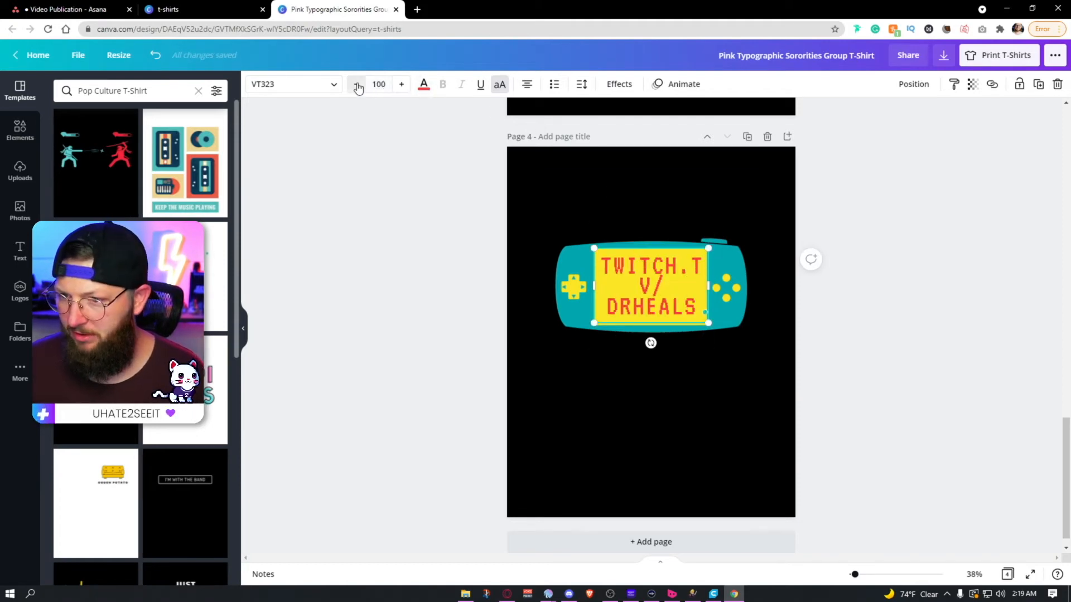
{"action": "left_click", "coordinate": [357, 87]}
{"action": "left_click", "coordinate": [358, 87]}
{"action": "left_click", "coordinate": [357, 86]}
{"action": "left_click", "coordinate": [357, 86]}
{"action": "left_click", "coordinate": [358, 86]}
{"action": "left_click", "coordinate": [358, 86]}
{"action": "left_click", "coordinate": [357, 87]}
{"action": "left_click", "coordinate": [357, 86]}
{"action": "left_click", "coordinate": [357, 87]}
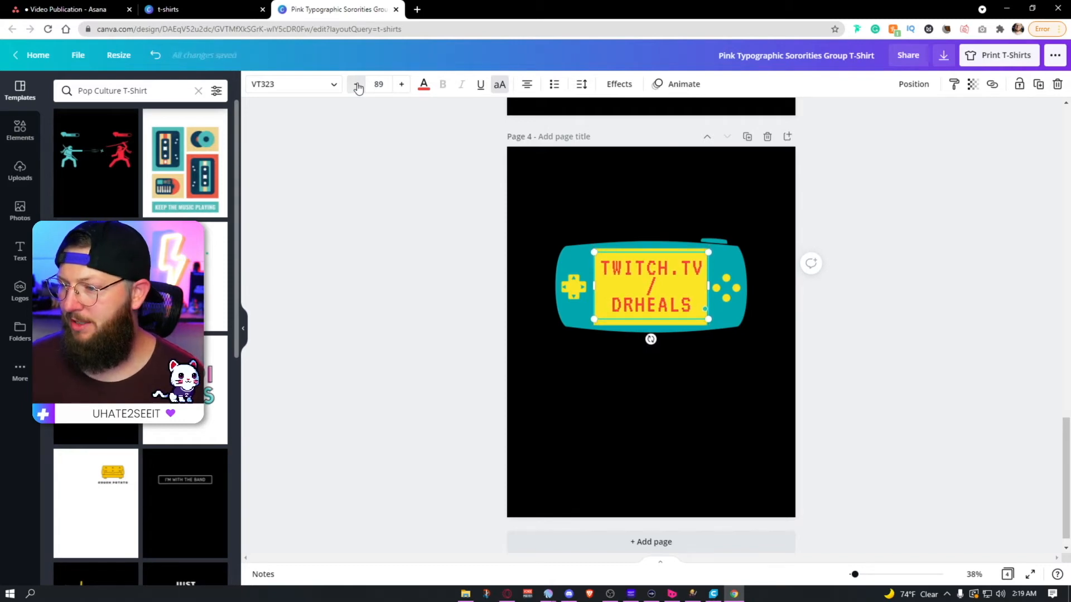
{"action": "left_click", "coordinate": [358, 87]}
{"action": "left_click", "coordinate": [357, 86]}
Step: Increase the line spacing of the "twitch.tv/drheals" text slightly and shift the text down a little on the console's screen
{"action": "left_click", "coordinate": [580, 87]}
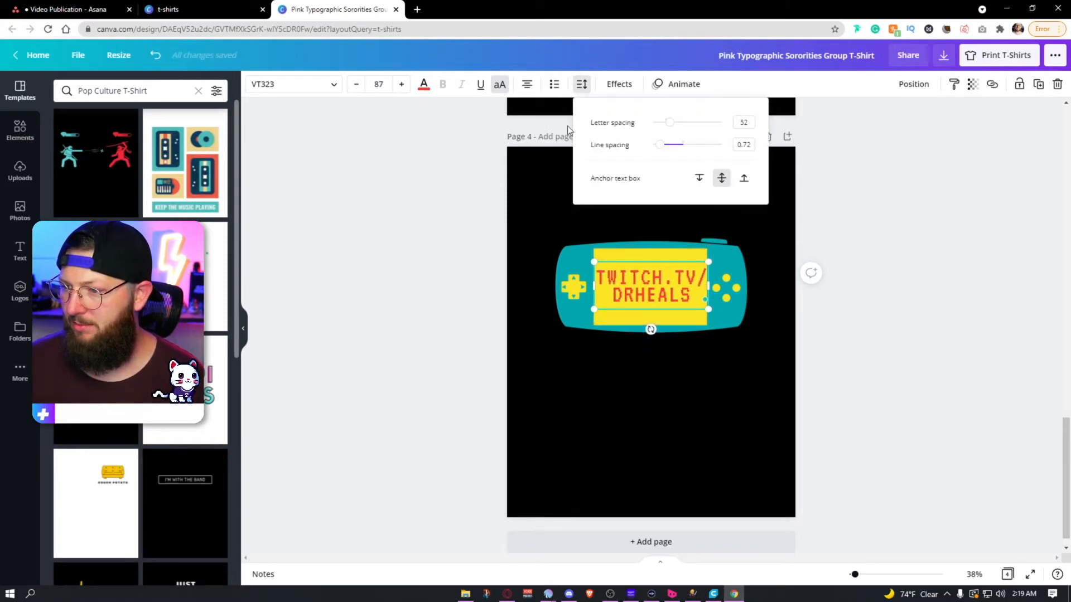
{"action": "left_click", "coordinate": [899, 347]}
{"action": "left_click", "coordinate": [899, 347]}
{"action": "left_click", "coordinate": [697, 300]}
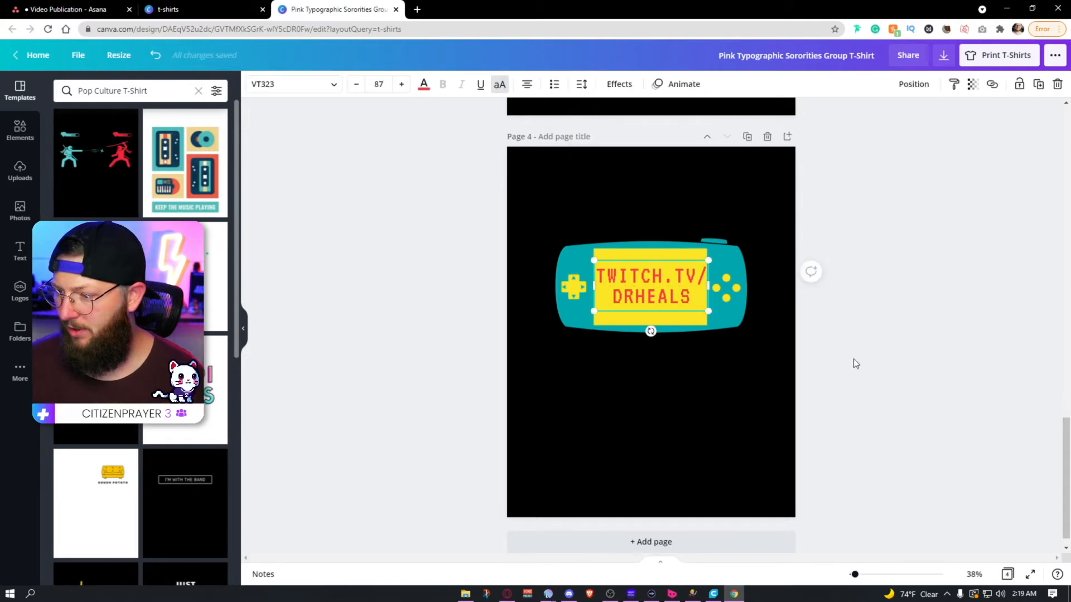
{"action": "left_click", "coordinate": [912, 351]}
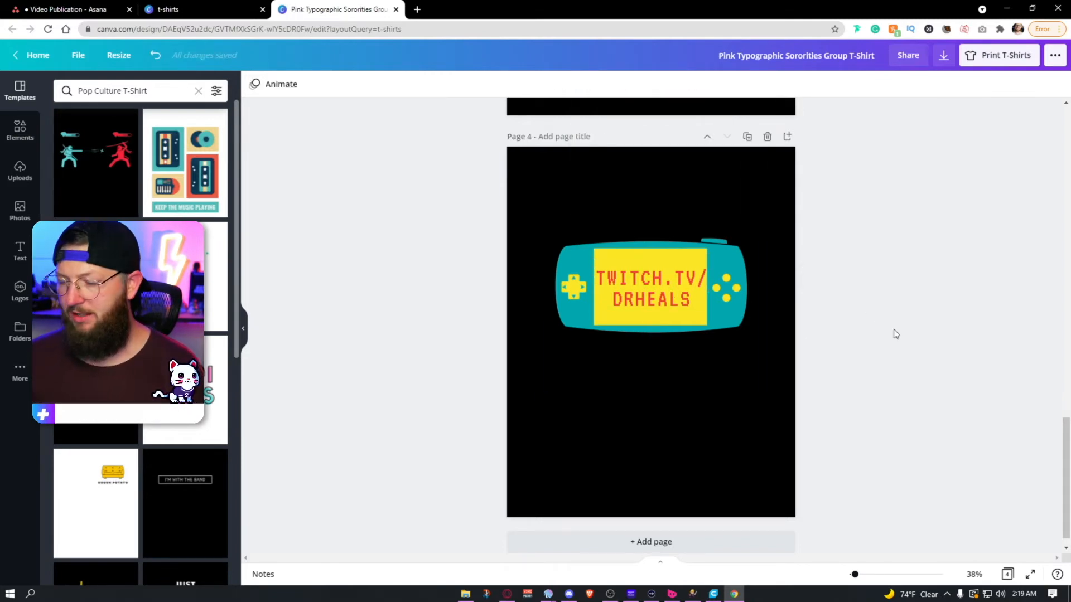
Step: Recolor the handheld console with a white body and a black screen and buttons
{"action": "left_click", "coordinate": [575, 290]}
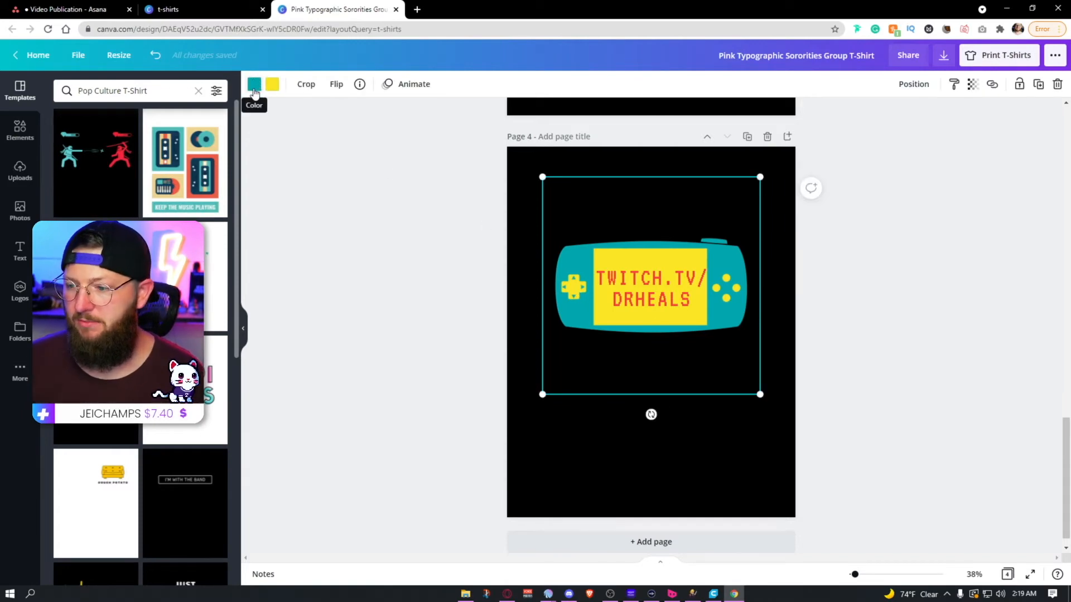
{"action": "left_click", "coordinate": [254, 85]}
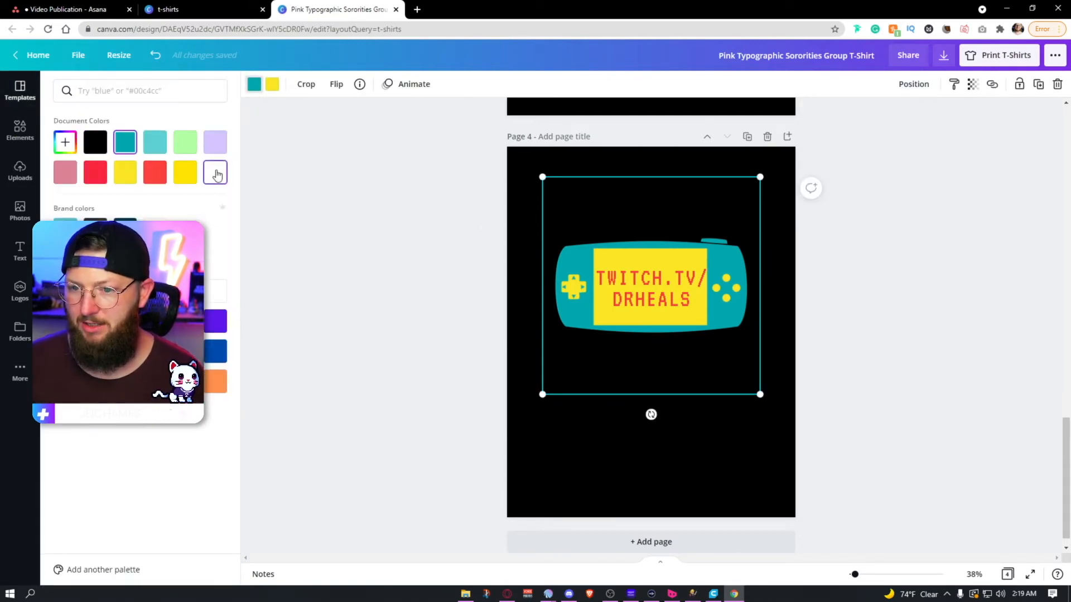
{"action": "left_click", "coordinate": [216, 174]}
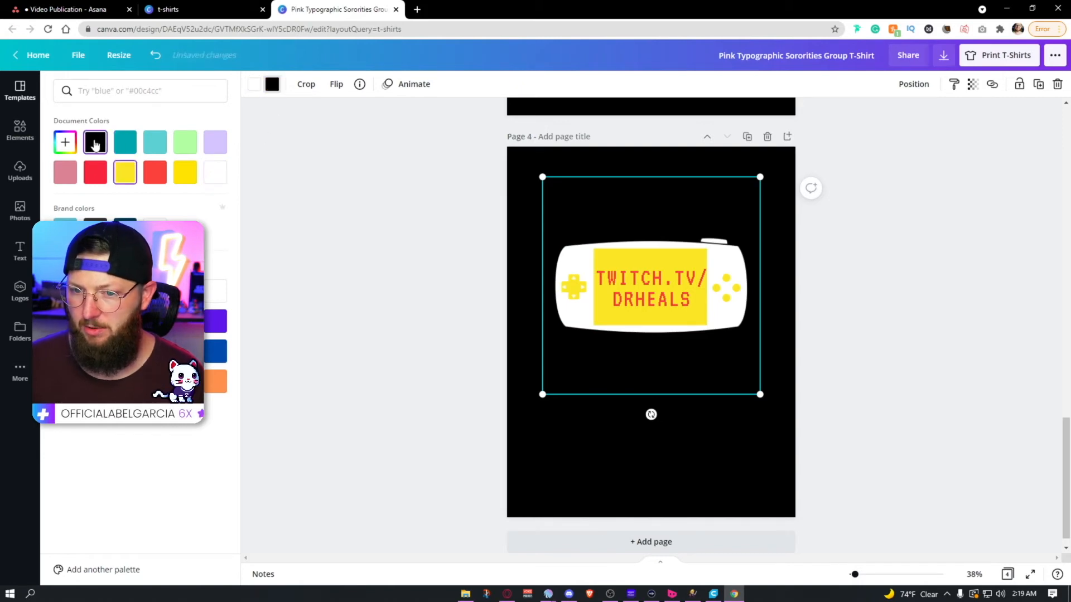
{"action": "left_click", "coordinate": [95, 144]}
{"action": "key", "text": "Escape"}
{"action": "key", "text": "Escape"}
Step: Set the console's "twitch.tv/drheals" text to font size 79 and color it white
{"action": "left_click", "coordinate": [664, 296]}
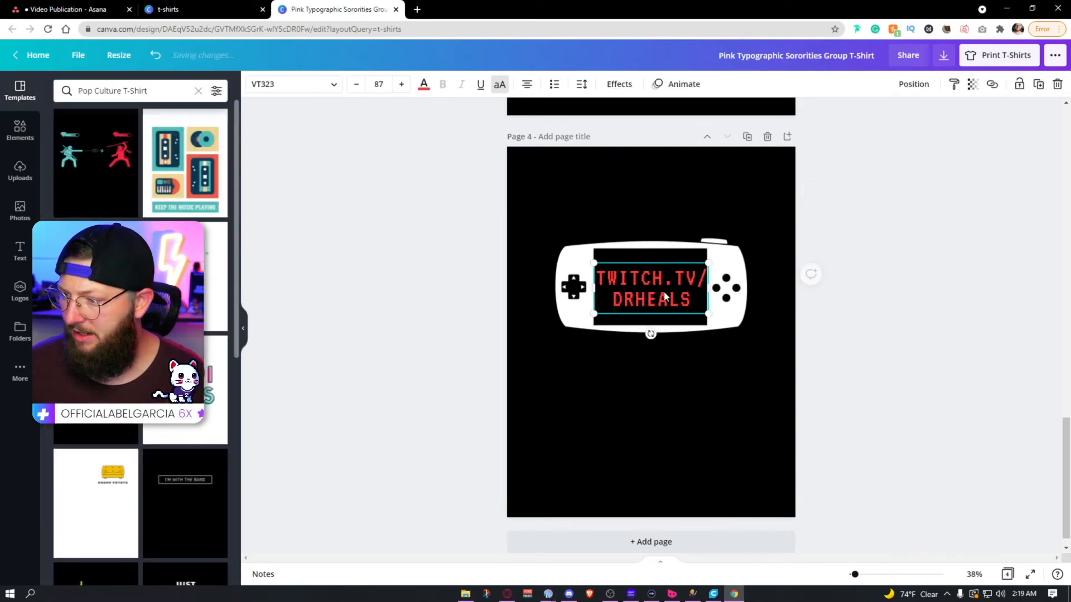
{"action": "left_click", "coordinate": [356, 85]}
{"action": "left_click", "coordinate": [355, 85]}
{"action": "left_click", "coordinate": [356, 85]}
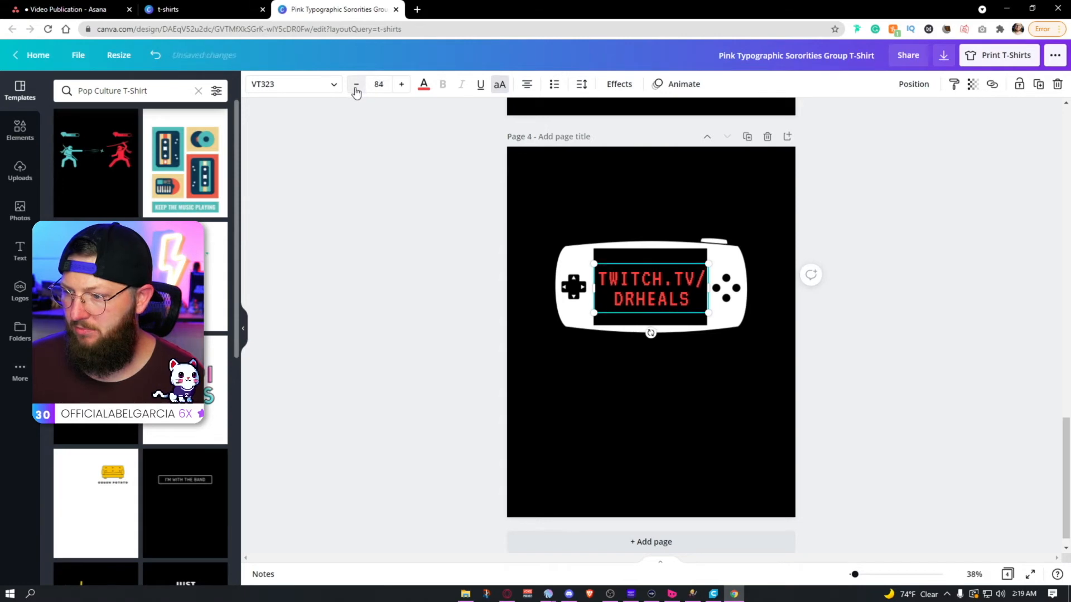
{"action": "left_click", "coordinate": [356, 84]}
{"action": "left_click", "coordinate": [356, 84]}
{"action": "left_click", "coordinate": [356, 85]}
{"action": "left_click", "coordinate": [355, 85]}
{"action": "left_click", "coordinate": [356, 85]}
{"action": "left_click", "coordinate": [423, 85]}
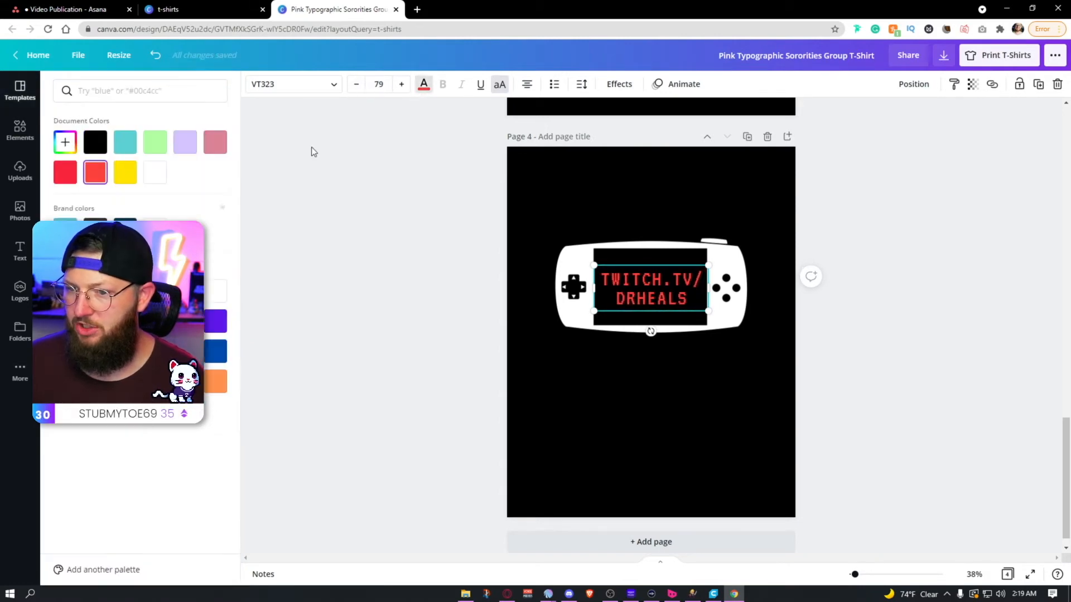
{"action": "left_click", "coordinate": [160, 184]}
{"action": "left_click", "coordinate": [335, 219]}
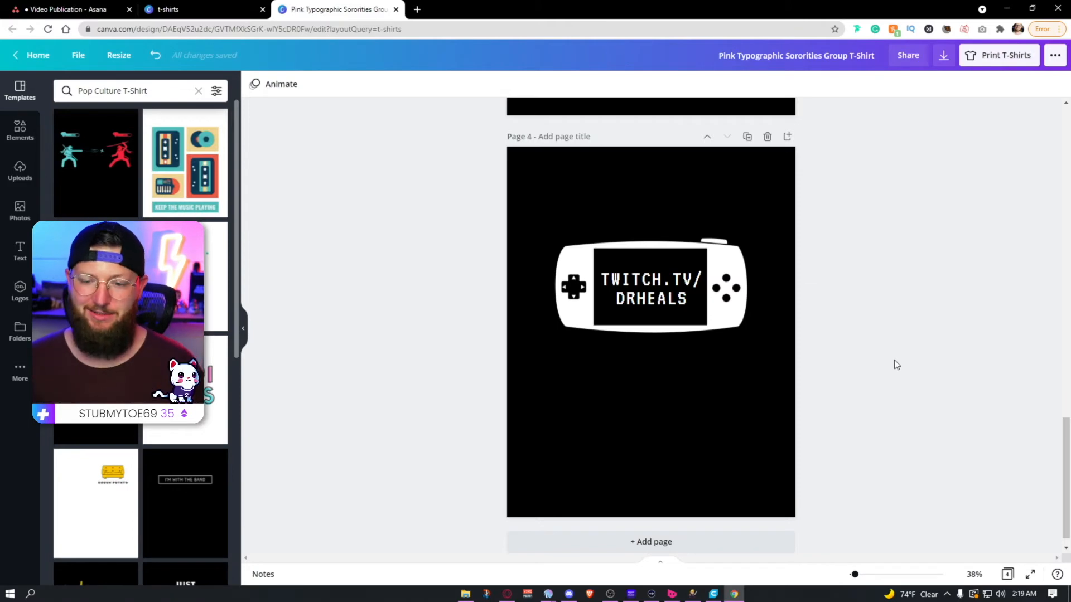
Step: Add page 5 and apply the multicolored "Spoilers" lettering template to it
{"action": "left_click", "coordinate": [665, 522]}
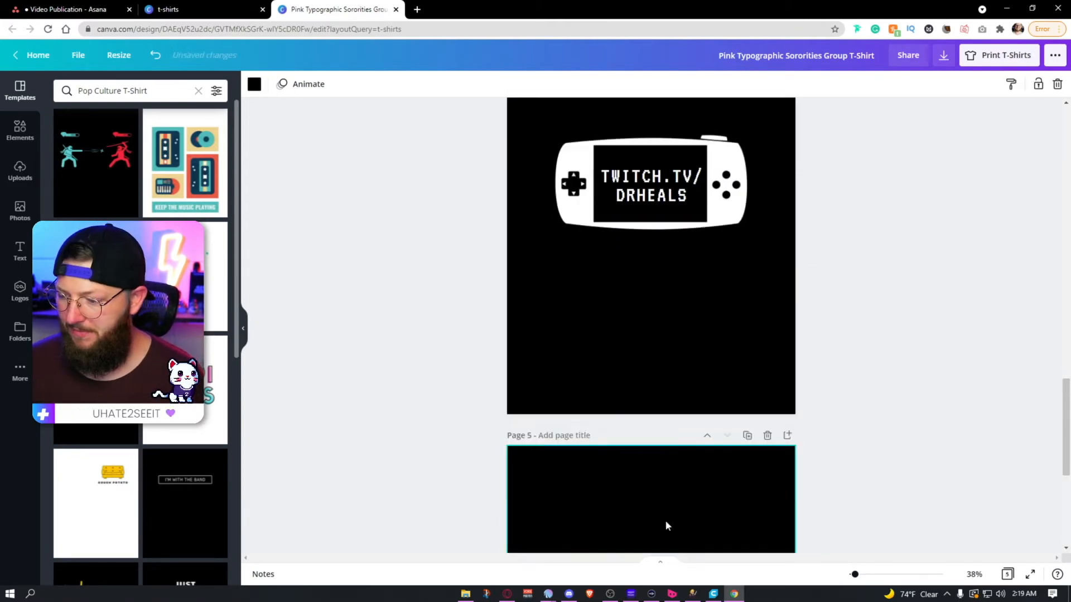
{"action": "left_click", "coordinate": [184, 387]}
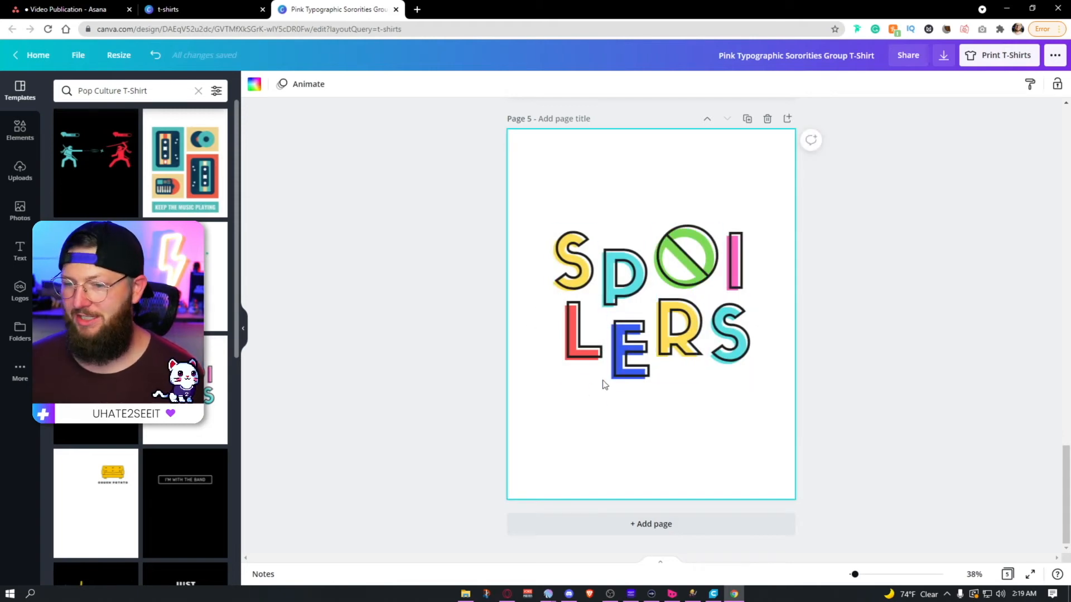
Step: Add page 6, try the yellow "Couch Potato" template on it, and replace that with the pixel-art "Player 2" template
{"action": "left_click", "coordinate": [676, 527]}
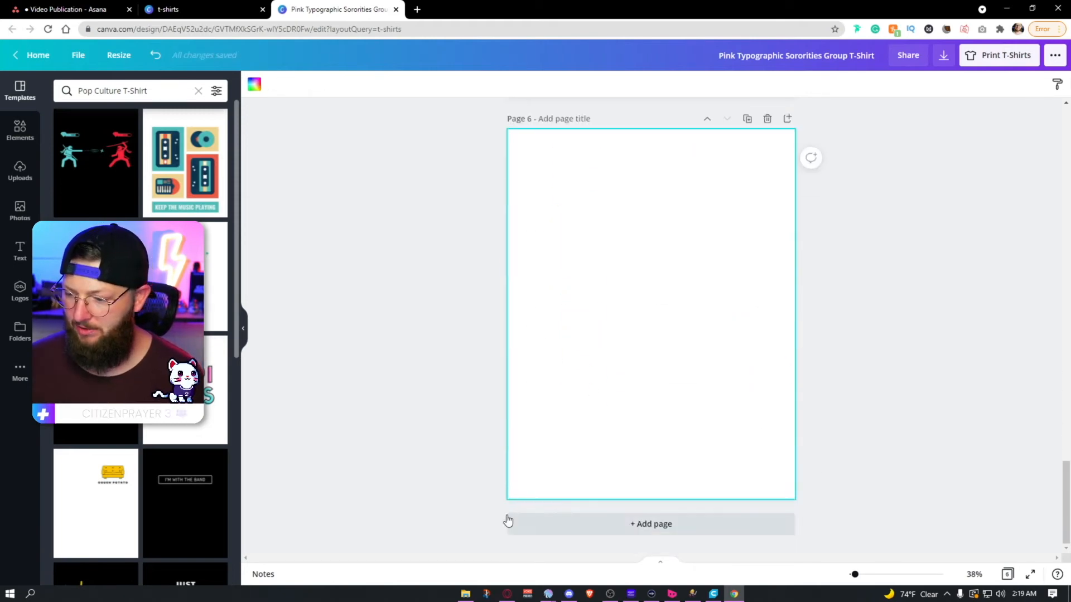
{"action": "scroll", "coordinate": [201, 427], "scroll_direction": "down", "scroll_amount": 5}
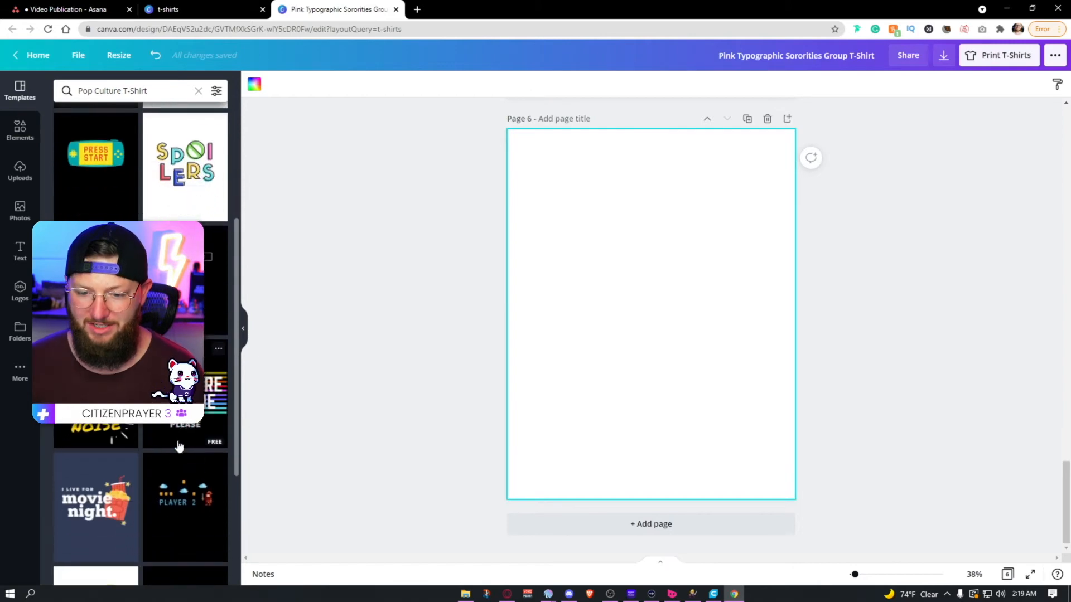
{"action": "left_click", "coordinate": [96, 280]}
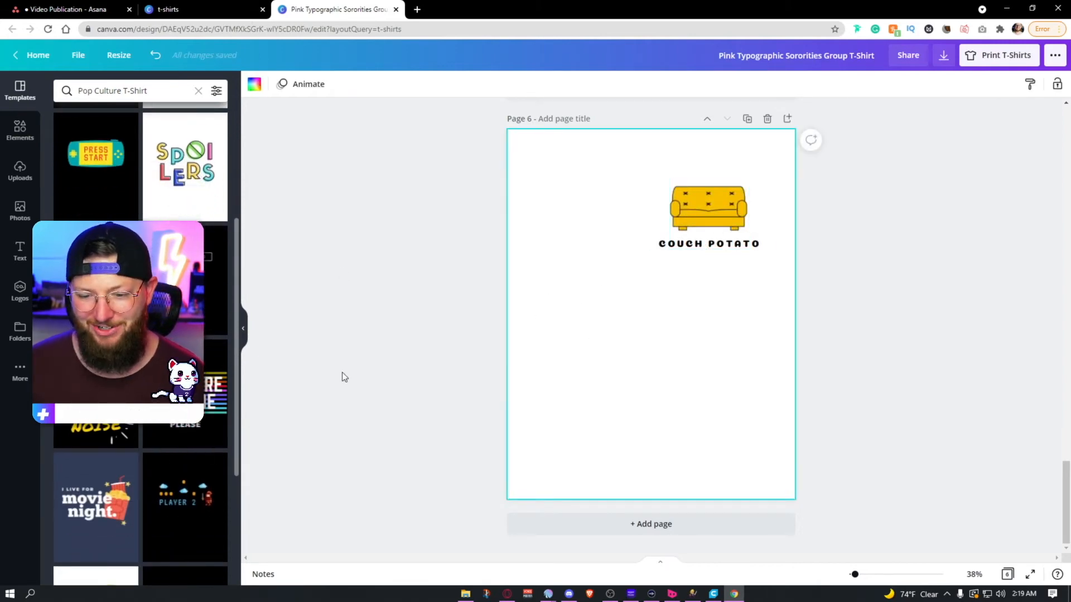
{"action": "scroll", "coordinate": [210, 407], "scroll_direction": "down", "scroll_amount": 2}
{"action": "left_click", "coordinate": [210, 413]}
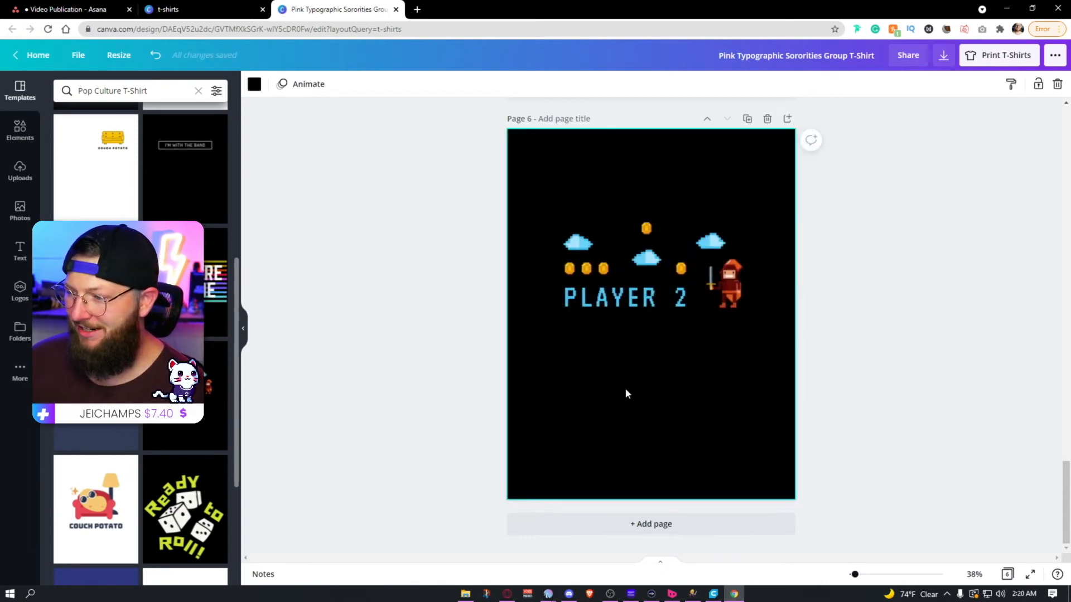
Step: Replace the "Player 2" text on page 6 with "DRHEALS"
{"action": "double_click", "coordinate": [629, 305]}
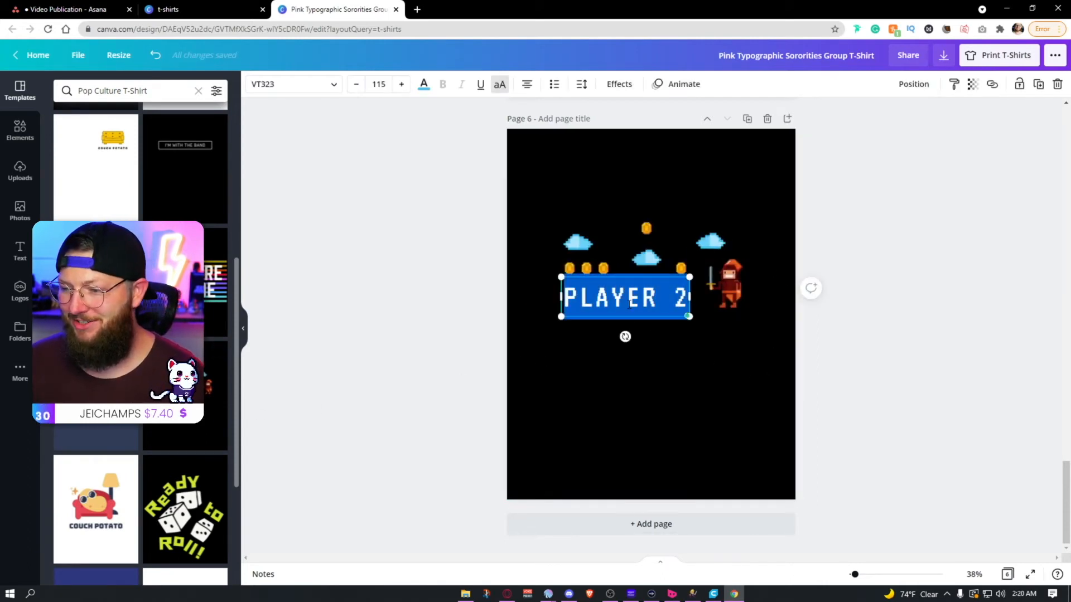
{"action": "type", "text": "DRHEALS"}
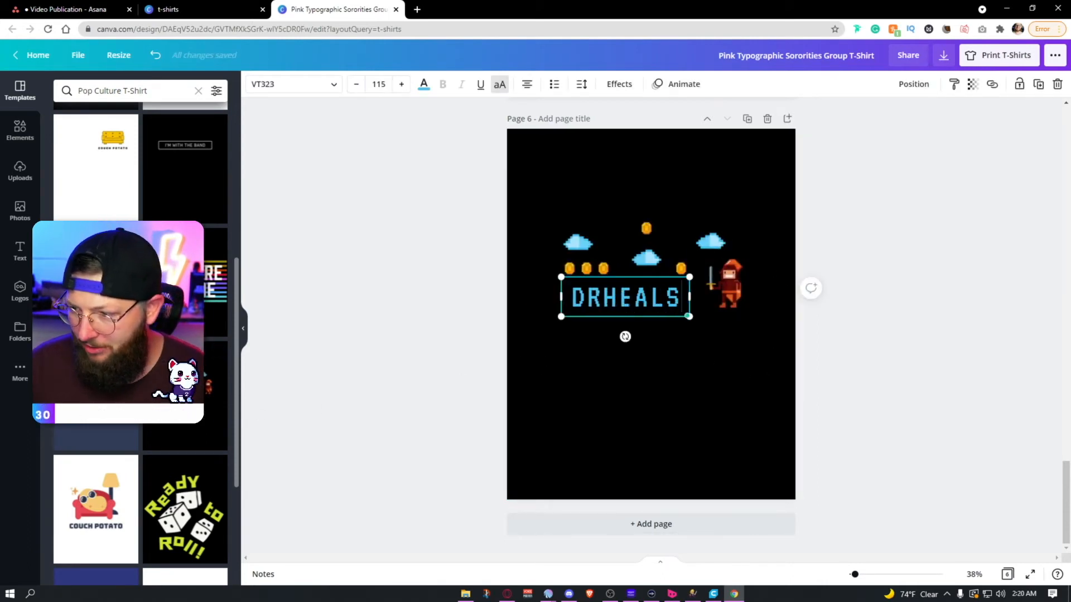
{"action": "left_click", "coordinate": [928, 379]}
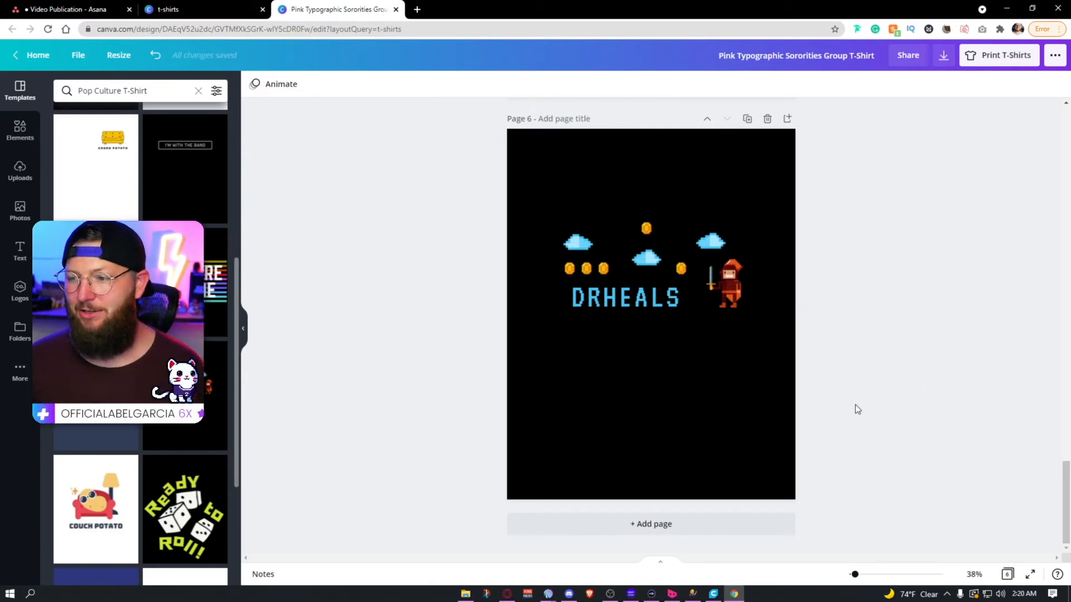
Step: Add page 7, try the red "Press Start" button template, and replace it with the pink "notice me senpai!" template
{"action": "left_click", "coordinate": [630, 527]}
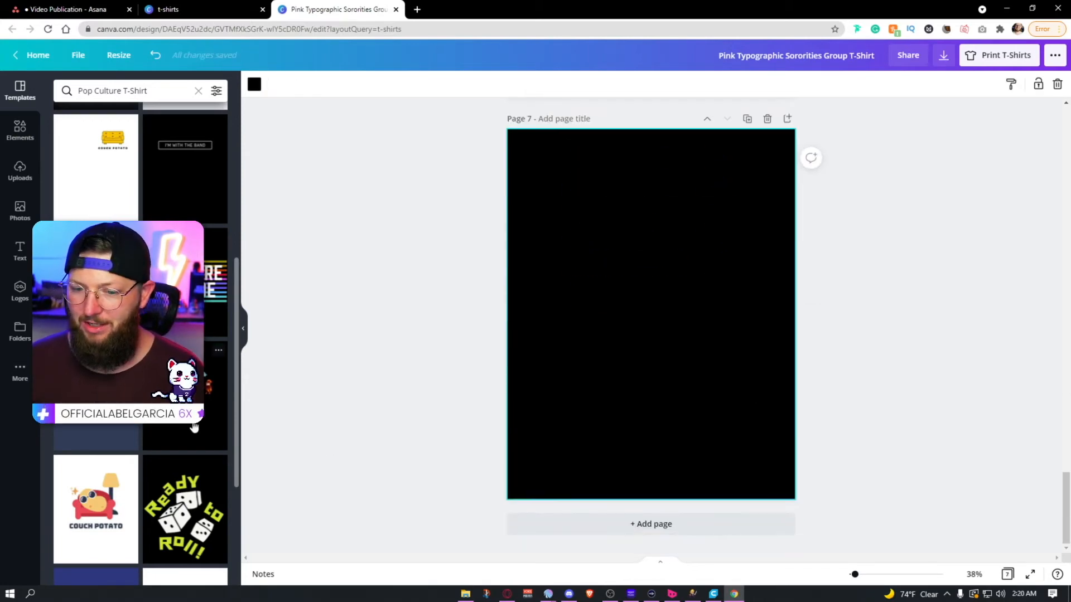
{"action": "scroll", "coordinate": [196, 425], "scroll_direction": "down", "scroll_amount": 3}
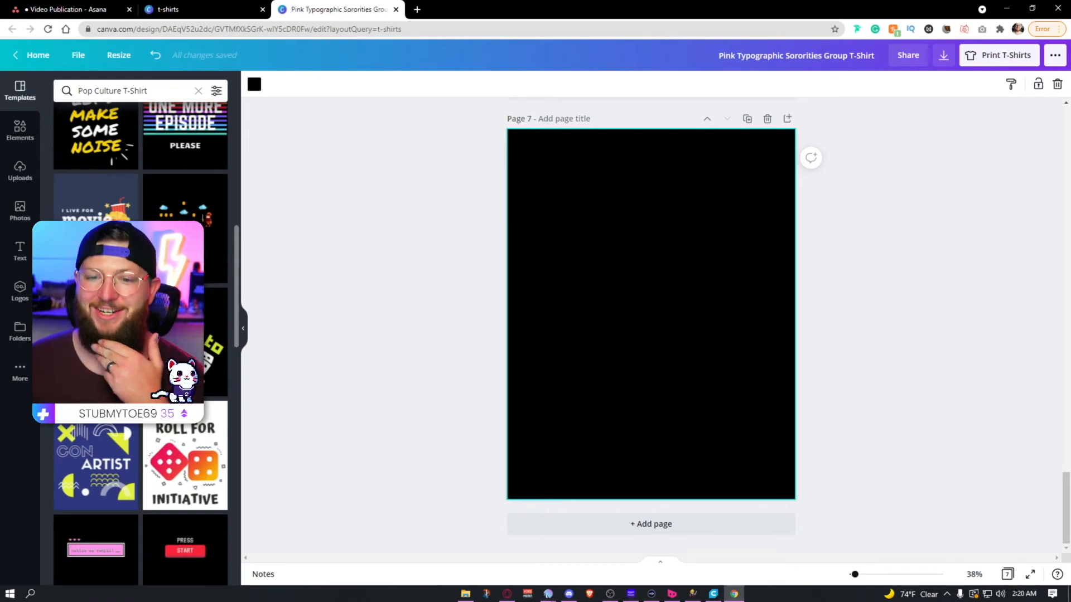
{"action": "scroll", "coordinate": [121, 427], "scroll_direction": "down", "scroll_amount": 5}
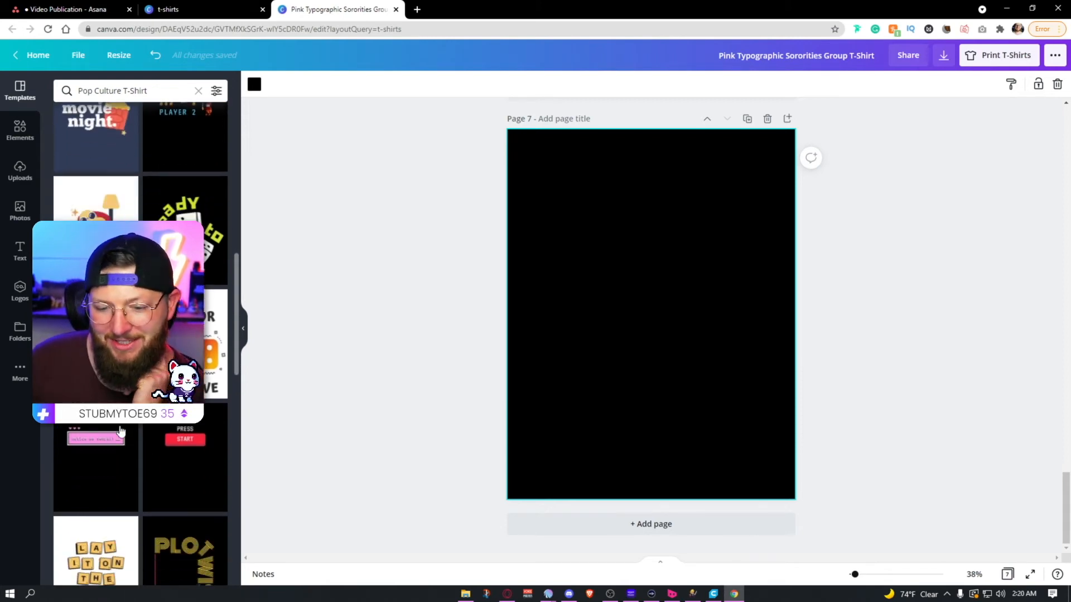
{"action": "left_click", "coordinate": [214, 402]}
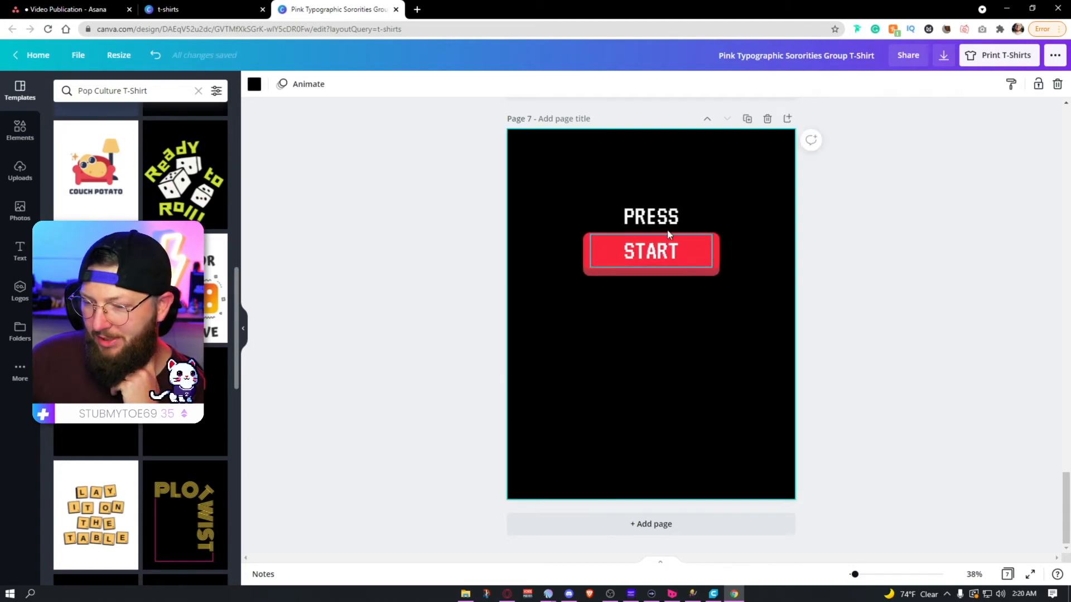
{"action": "left_click", "coordinate": [118, 447]}
{"action": "left_click", "coordinate": [587, 293]}
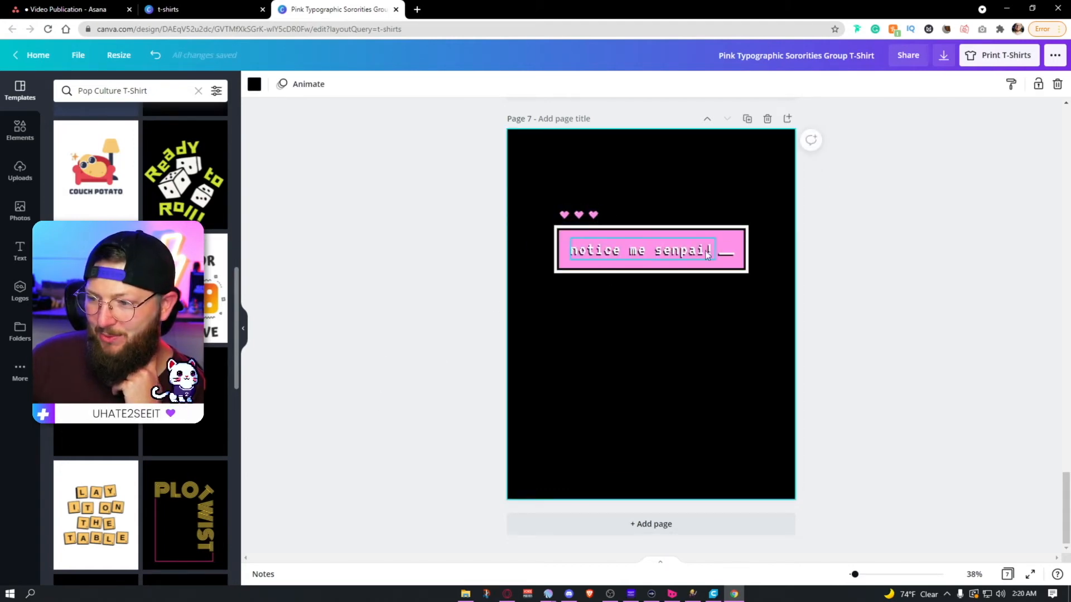
Step: Apply the "Plot Twist" template to page 7 and replace its lettering with "DRH", "E" and "ALS"
{"action": "scroll", "coordinate": [134, 433], "scroll_direction": "down", "scroll_amount": 3}
{"action": "left_click", "coordinate": [150, 447]}
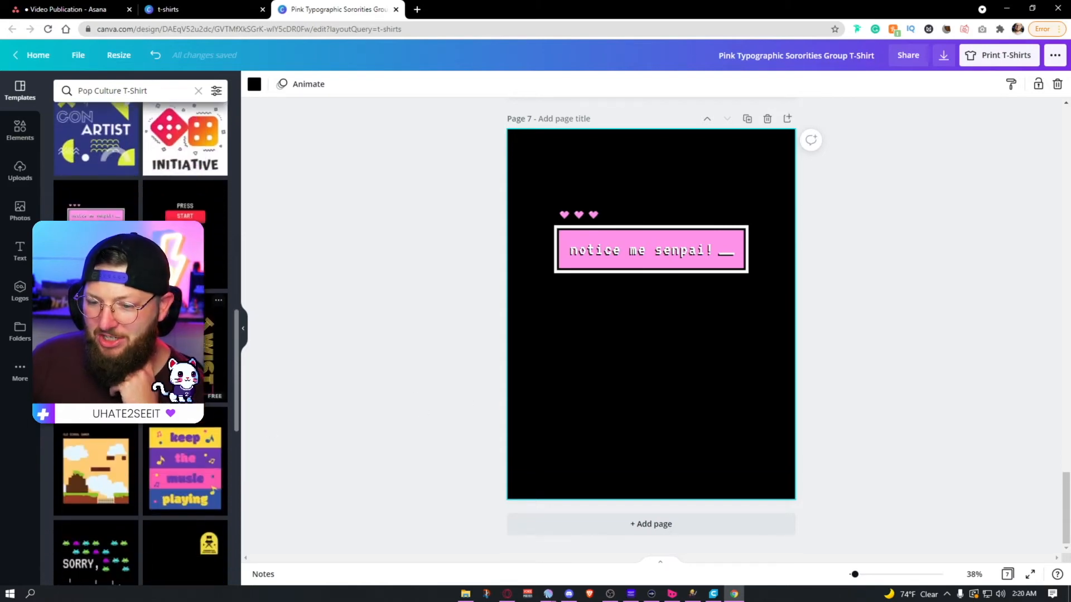
{"action": "left_click", "coordinate": [653, 241]}
{"action": "left_click", "coordinate": [652, 241]}
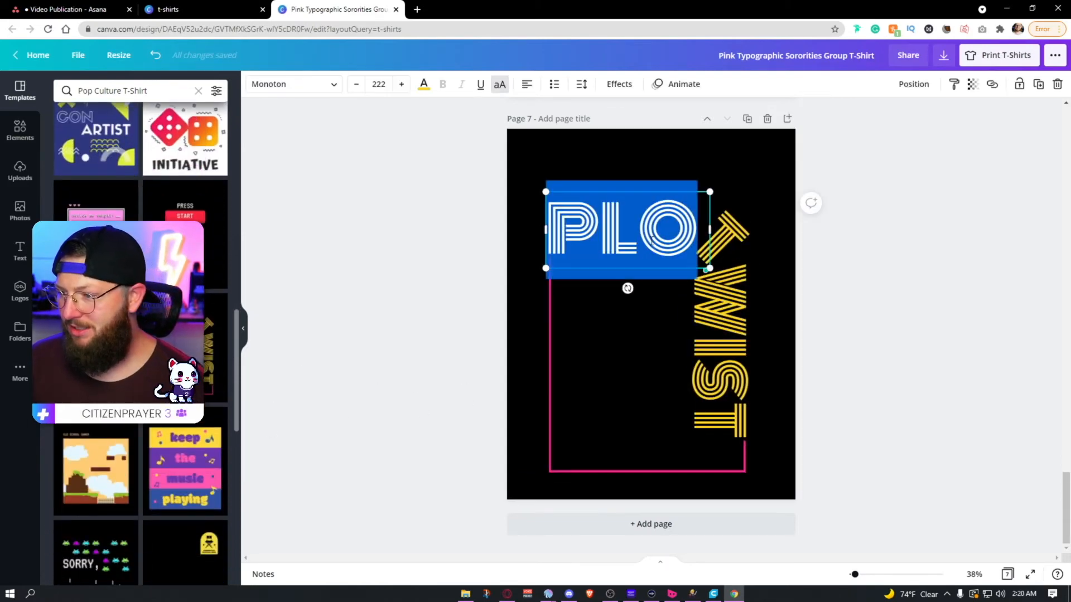
{"action": "type", "text": "DRH"}
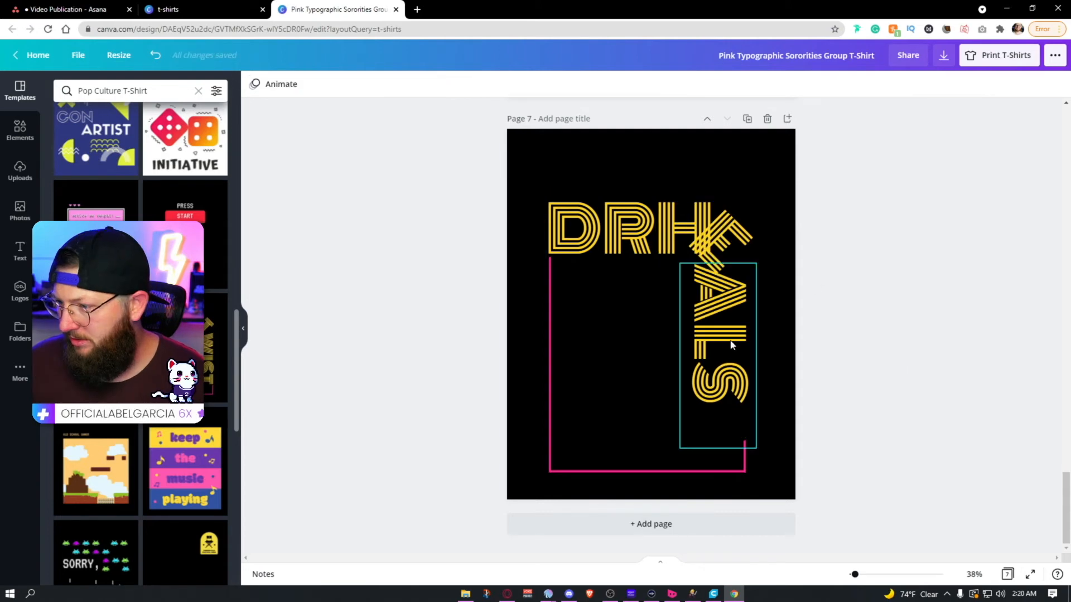
Step: Reposition the slanted "E" and the vertical "ALS" on page 7 so the letters follow on from "DRH" around the corner
{"action": "left_click_drag", "start_coordinate": [728, 342], "coordinate": [731, 355]}
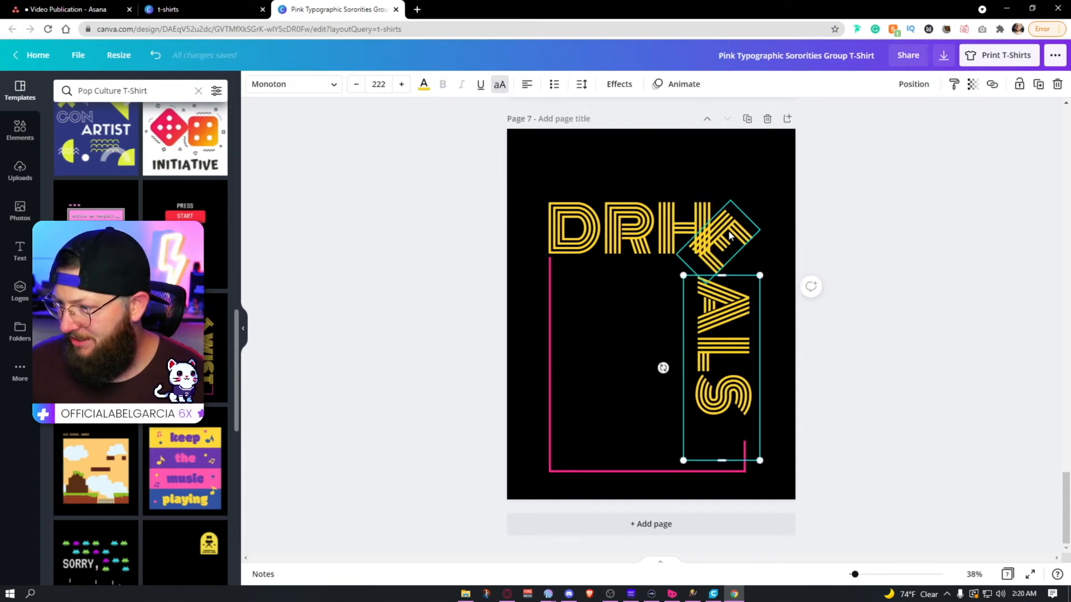
{"action": "left_click_drag", "start_coordinate": [732, 234], "coordinate": [742, 243]}
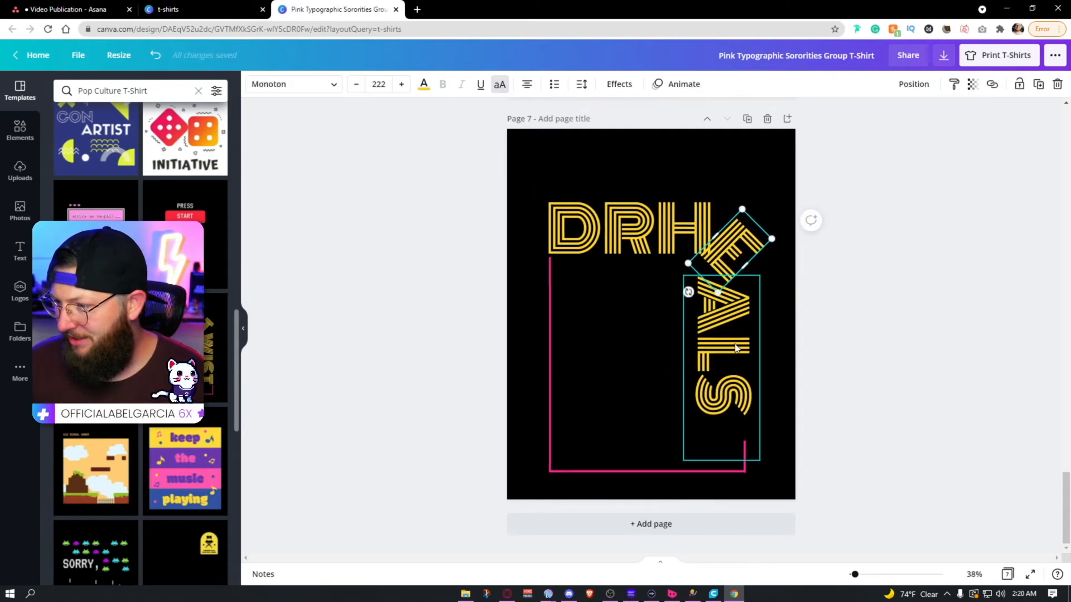
{"action": "left_click_drag", "start_coordinate": [736, 348], "coordinate": [737, 366]}
{"action": "left_click_drag", "start_coordinate": [733, 253], "coordinate": [733, 252]}
{"action": "left_click", "coordinate": [902, 321]}
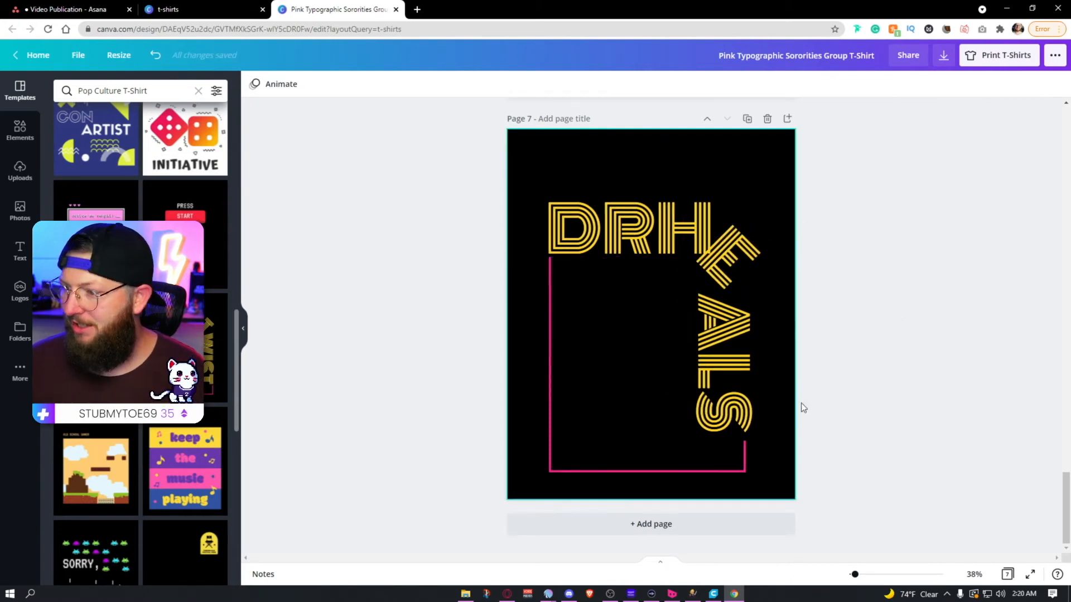
Step: Add page 8, try the "Old School Gamer" template, and replace it with the space-invaders "Sorry, can't pause this game" template
{"action": "left_click", "coordinate": [720, 529]}
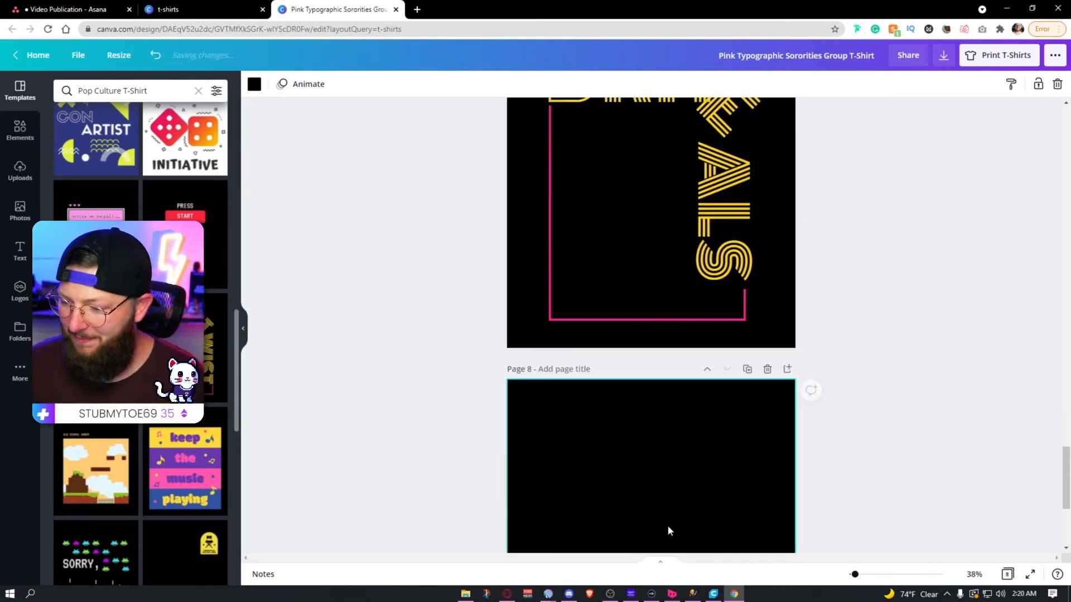
{"action": "left_click", "coordinate": [76, 463]}
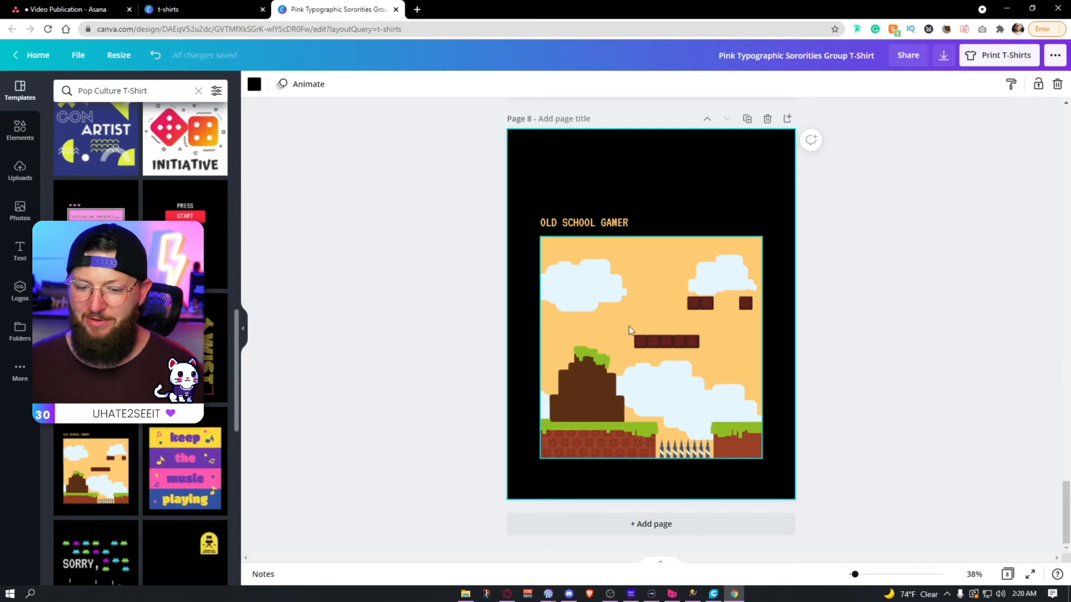
{"action": "scroll", "coordinate": [103, 357], "scroll_direction": "down", "scroll_amount": 4}
{"action": "left_click", "coordinate": [101, 351]}
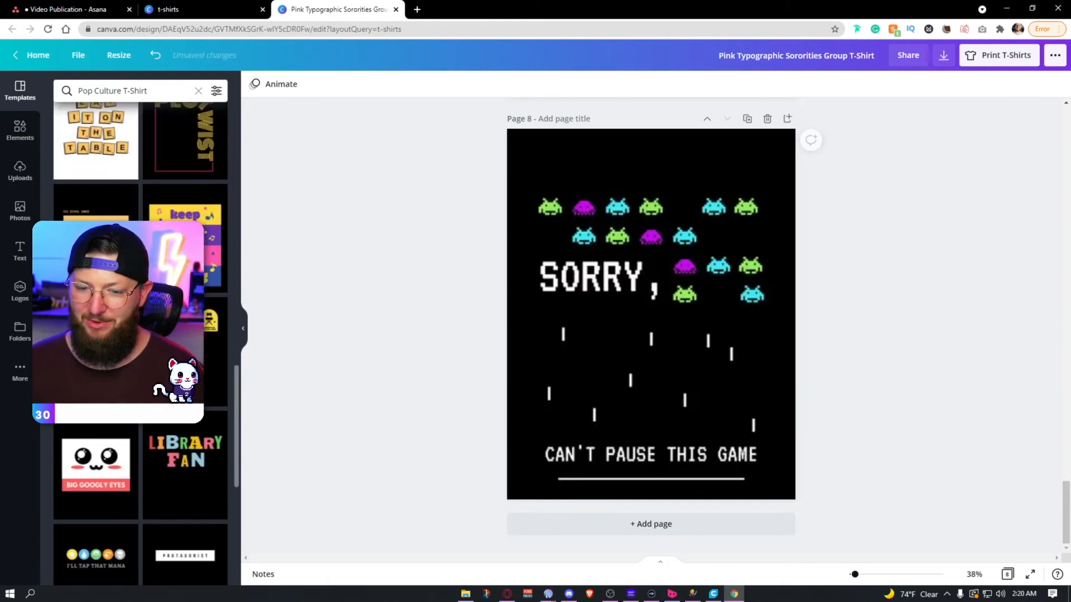
Step: Replace "SORRY," on page 8 with "FOLLOW" and the bottom line with "TWITCH.TV/DRHEALS"
{"action": "double_click", "coordinate": [609, 290]}
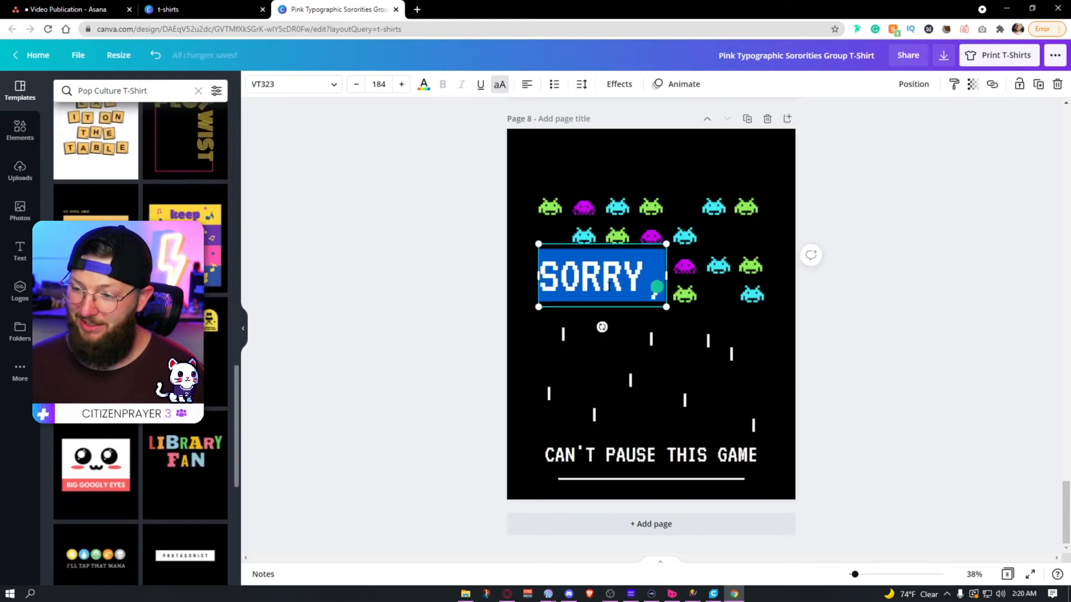
{"action": "type", "text": "FOLLOW"}
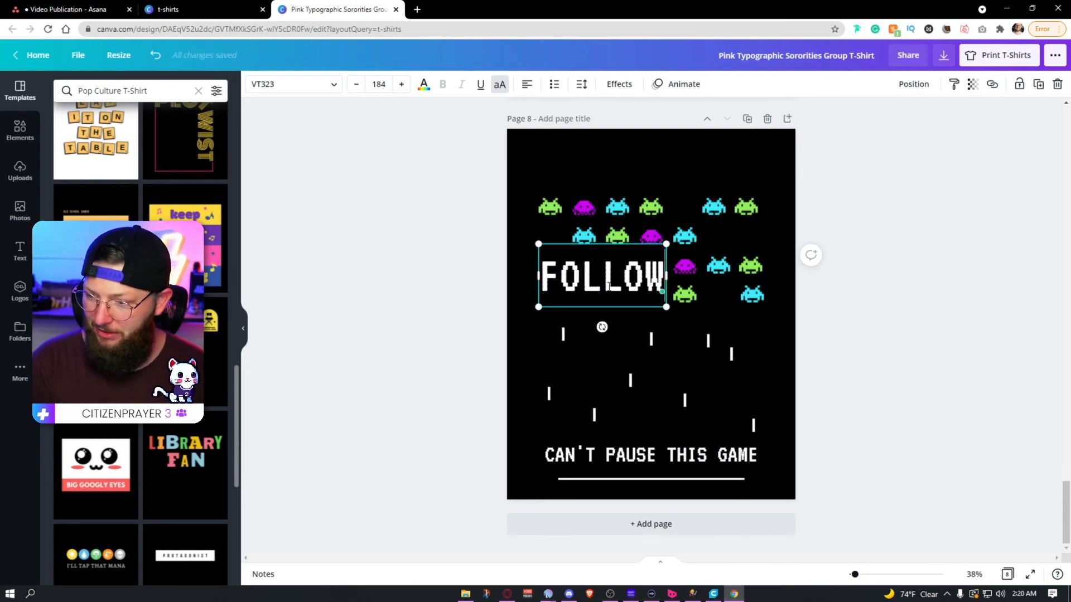
{"action": "left_click", "coordinate": [650, 455]}
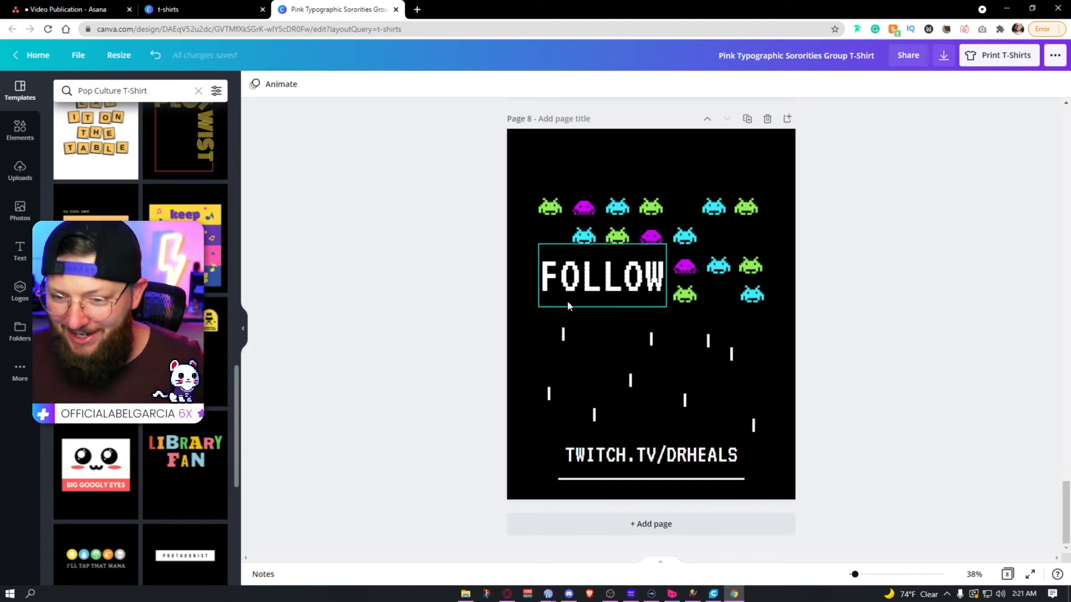
Step: Add page 9 and apply the yellow "Foreign Film Festival Fiend" badge template to it
{"action": "left_click", "coordinate": [651, 524]}
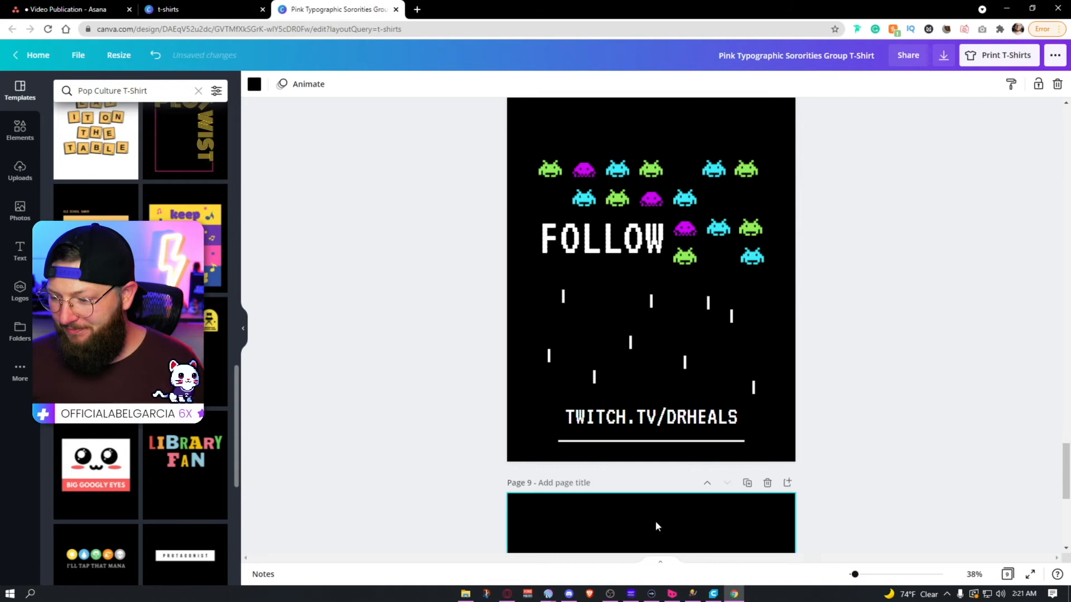
{"action": "left_click", "coordinate": [205, 358]}
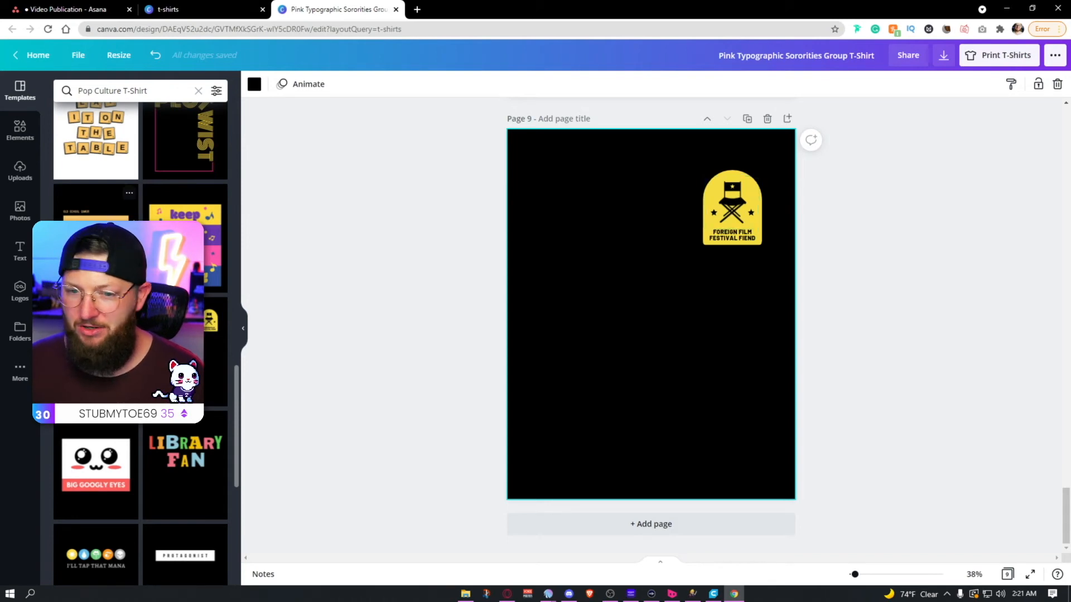
Step: Search the elements for "lightning bolt" and insert the solid yellow bolt on page 9
{"action": "left_click", "coordinate": [34, 129]}
{"action": "triple_click", "coordinate": [126, 90]}
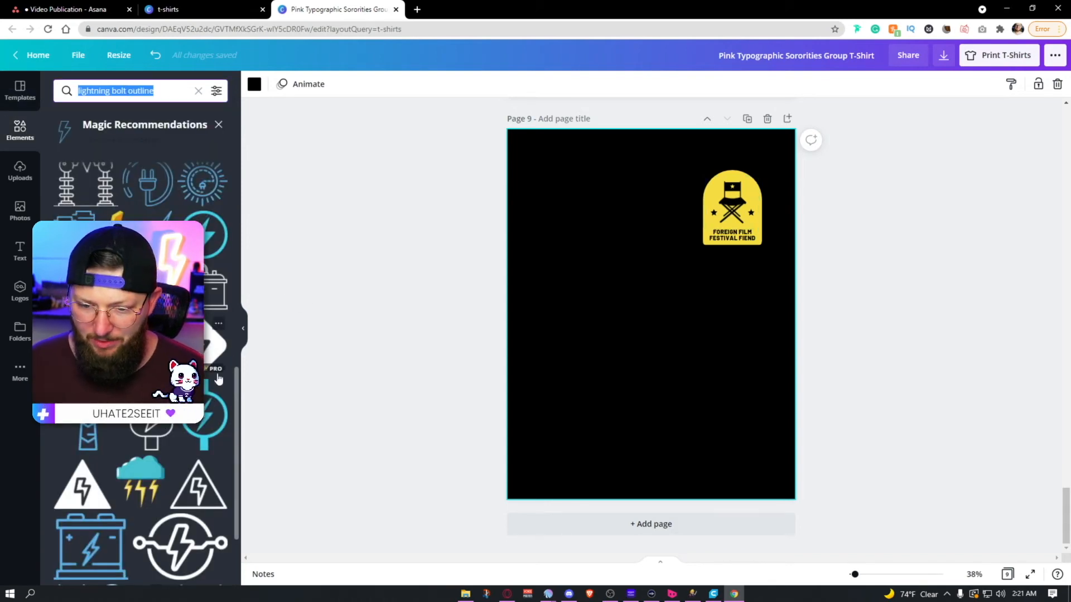
{"action": "scroll", "coordinate": [143, 267], "scroll_direction": "up", "scroll_amount": 5}
{"action": "type", "text": "lightning bolt"}
{"action": "key", "text": "Return"}
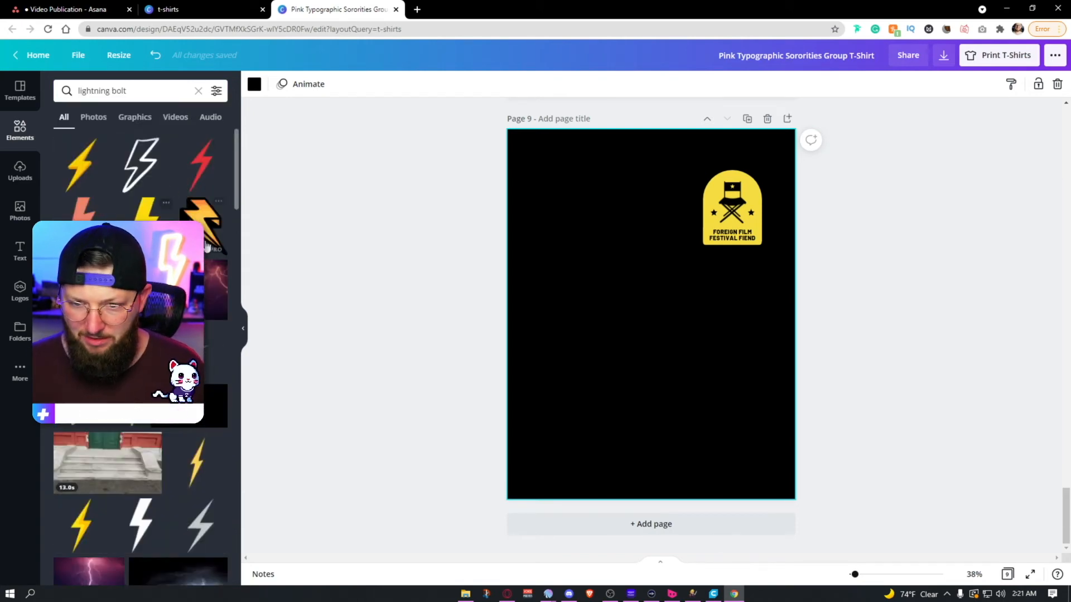
{"action": "scroll", "coordinate": [157, 452], "scroll_direction": "down", "scroll_amount": 10}
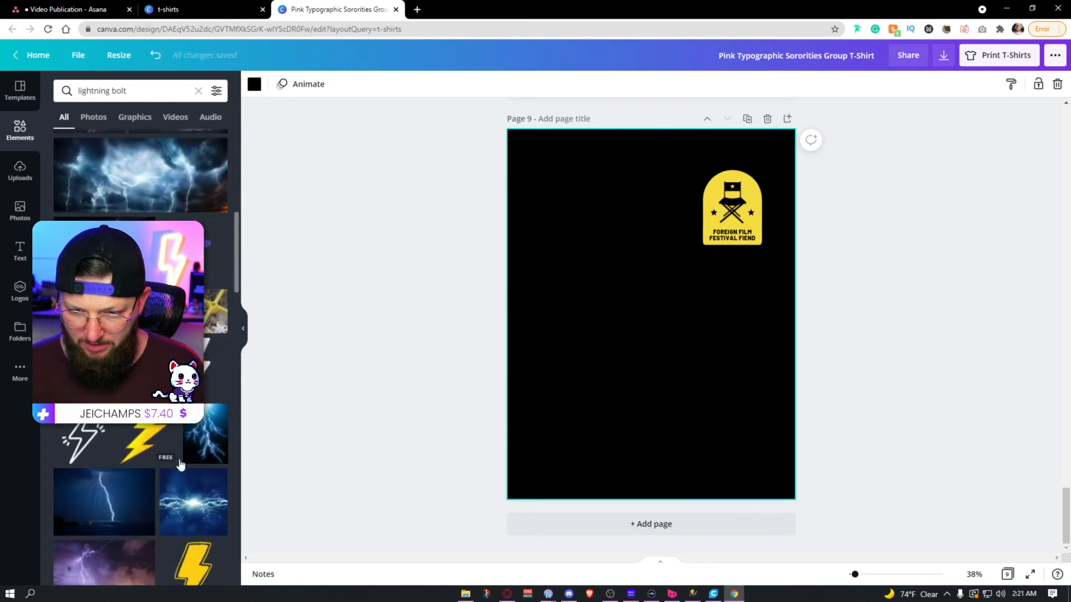
{"action": "scroll", "coordinate": [192, 456], "scroll_direction": "down", "scroll_amount": 5}
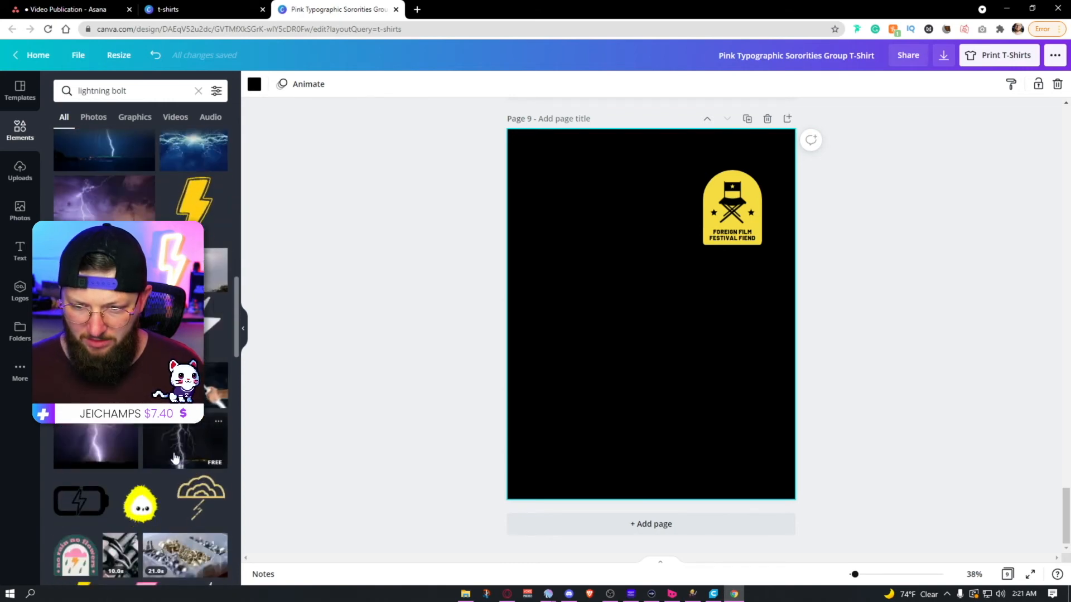
{"action": "scroll", "coordinate": [176, 456], "scroll_direction": "up", "scroll_amount": 7}
{"action": "scroll", "coordinate": [140, 357], "scroll_direction": "up", "scroll_amount": 5}
{"action": "left_click", "coordinate": [146, 211]}
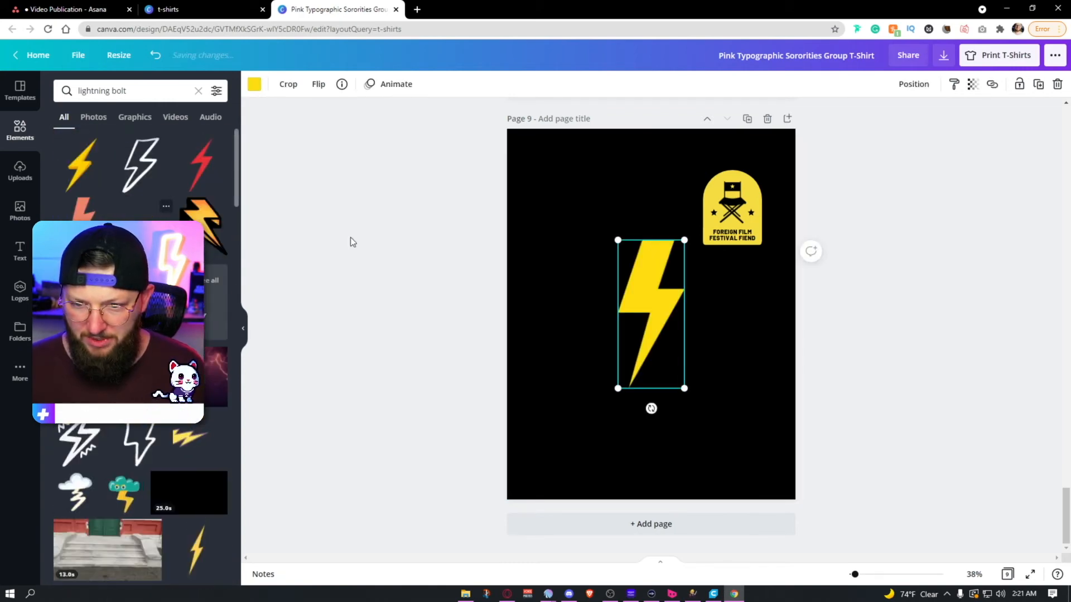
Step: Shrink the lightning bolt to fit beside the badge and delete the badge's director's chair
{"action": "mouse_move", "coordinate": [687, 243]}
{"action": "left_mouse_down"}
{"action": "mouse_move", "coordinate": [639, 347]}
{"action": "mouse_move", "coordinate": [675, 226]}
{"action": "left_mouse_up"}
{"action": "left_click", "coordinate": [732, 202]}
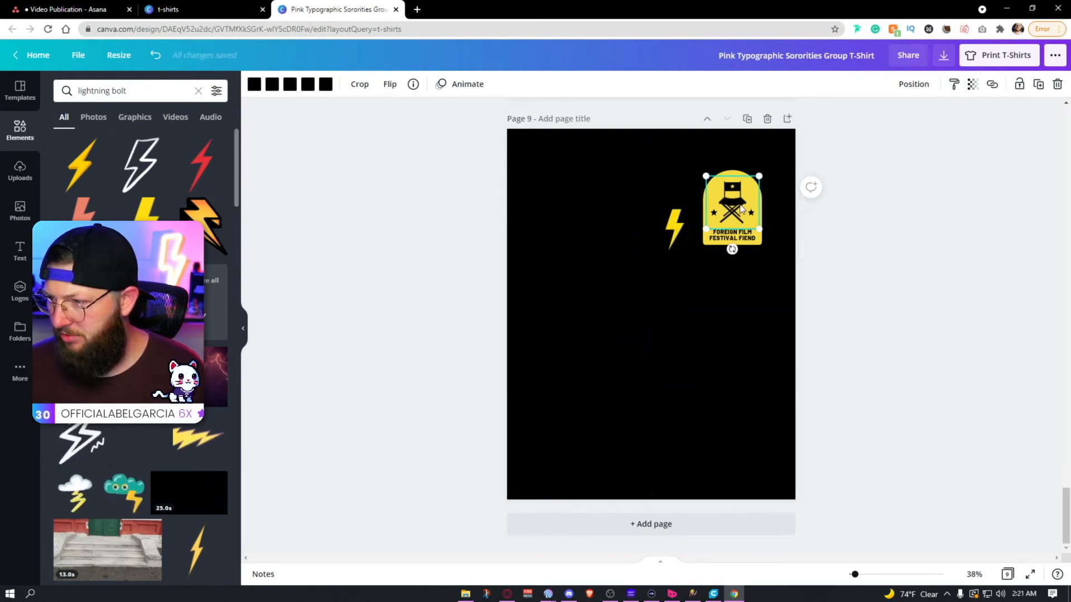
{"action": "key", "text": "Delete"}
Step: Recolor the lightning bolt black, place it inside the badge, and change the badge text to "HEALBILLY ELITE"
{"action": "left_click", "coordinate": [667, 233]}
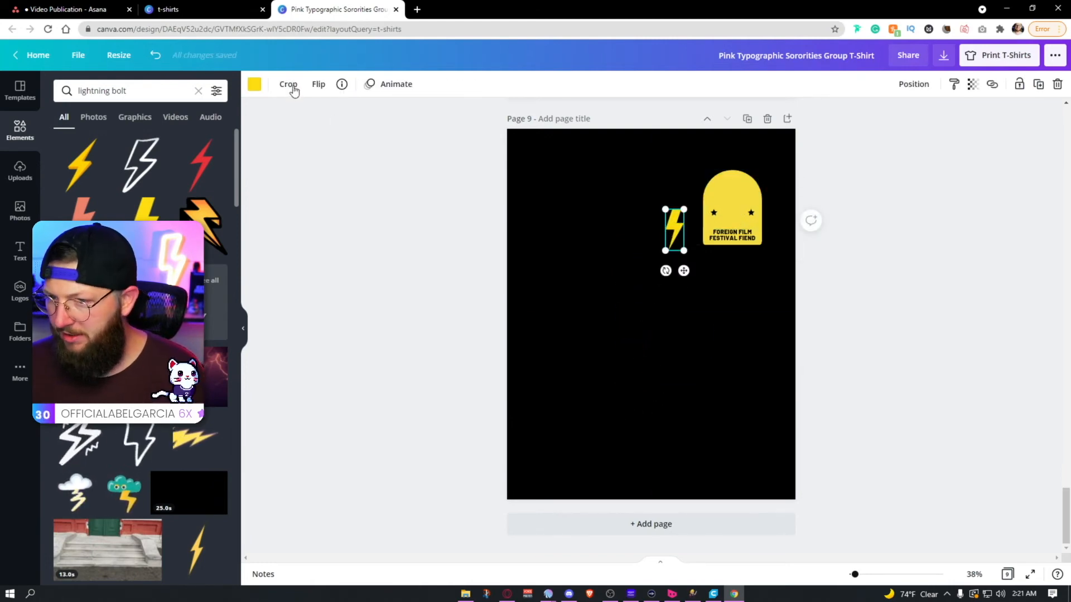
{"action": "left_click", "coordinate": [255, 85]}
{"action": "left_click", "coordinate": [96, 143]}
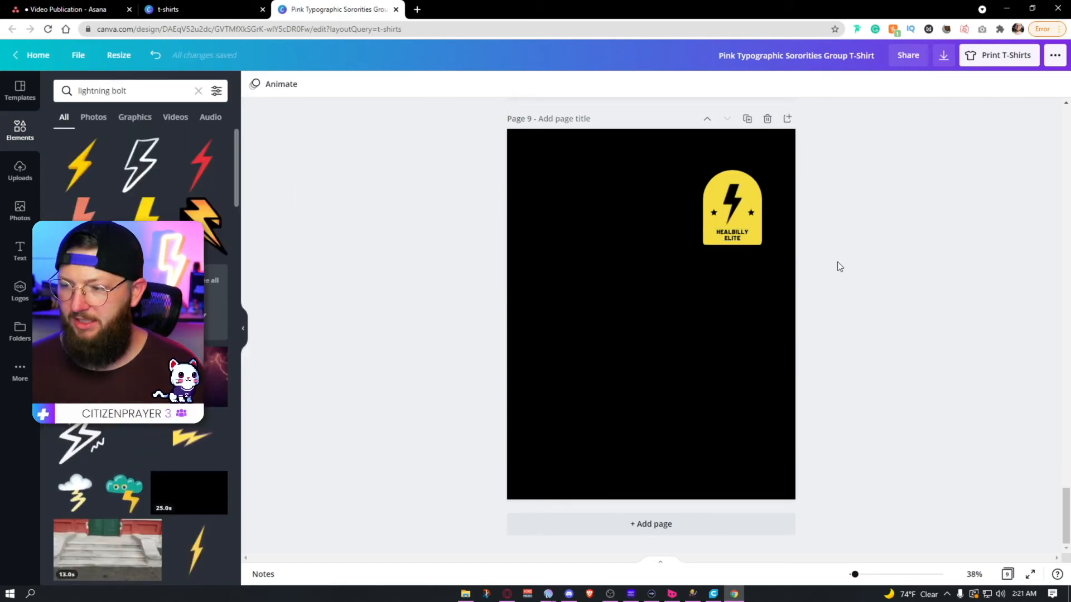
{"action": "left_click", "coordinate": [745, 239]}
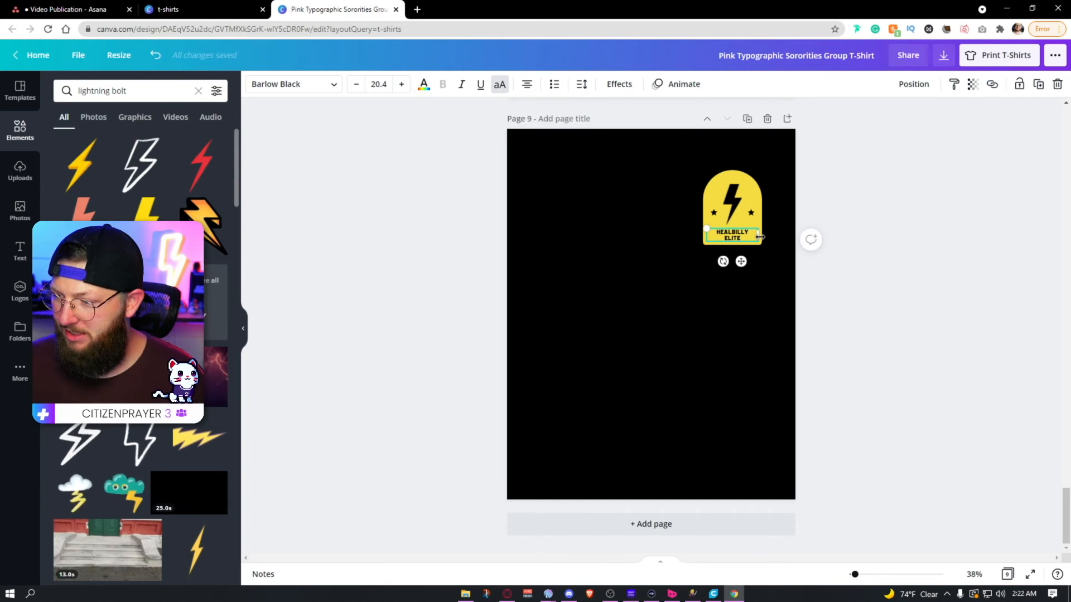
{"action": "left_click", "coordinate": [1007, 297]}
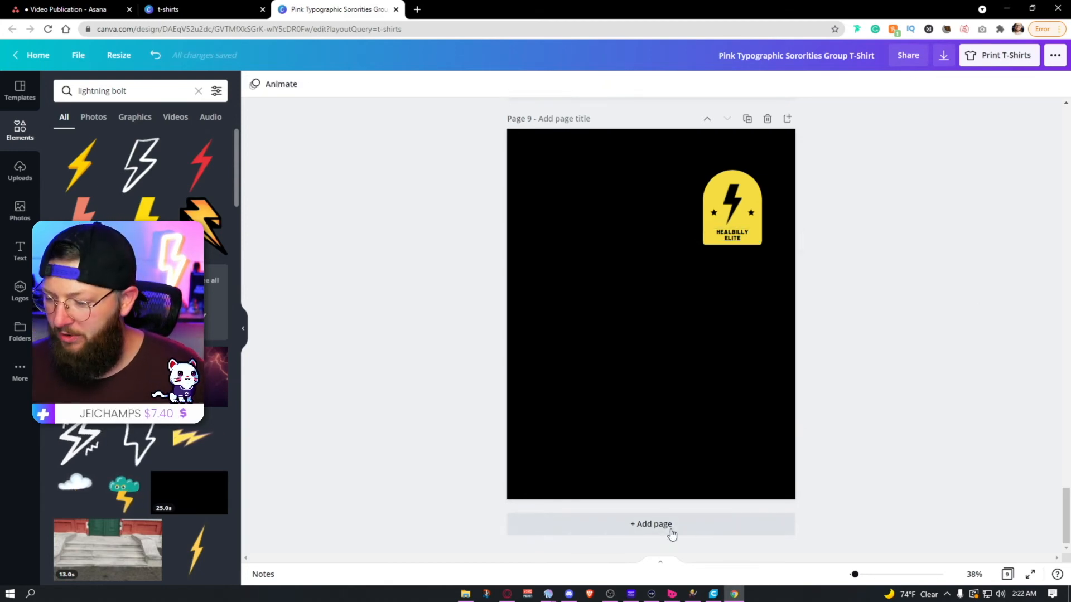
Step: Add page 10 and return to the pop culture T-shirt templates
{"action": "left_click", "coordinate": [670, 528]}
{"action": "left_click", "coordinate": [19, 90]}
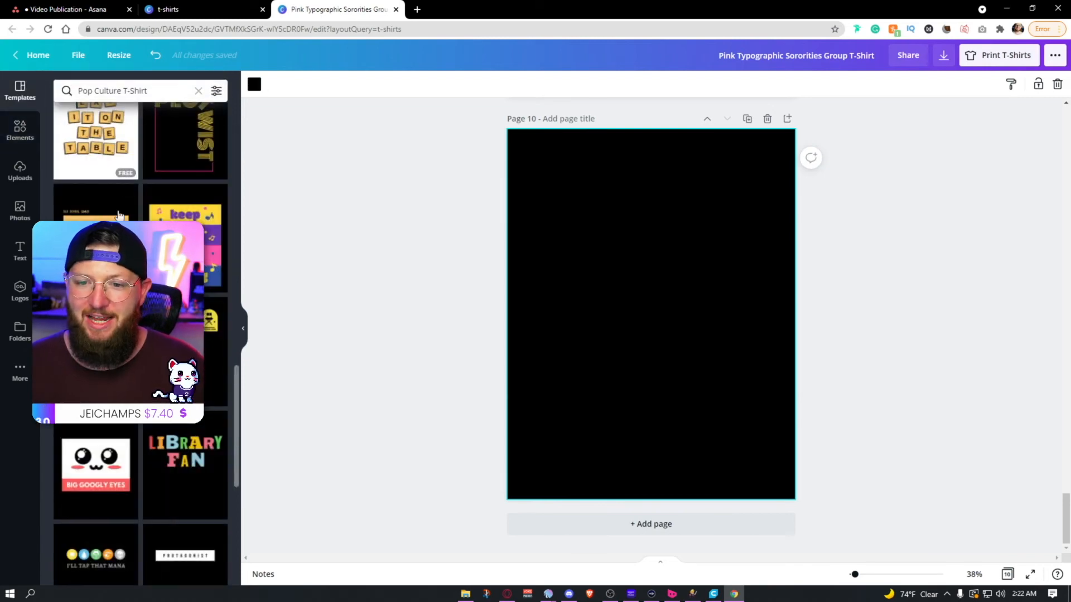
Step: Try the "Reading comics" bubble, "Life at 24 FPS" and blue "Sorry, can't pause this game" banner templates on page 10
{"action": "scroll", "coordinate": [140, 335], "scroll_direction": "down", "scroll_amount": 1}
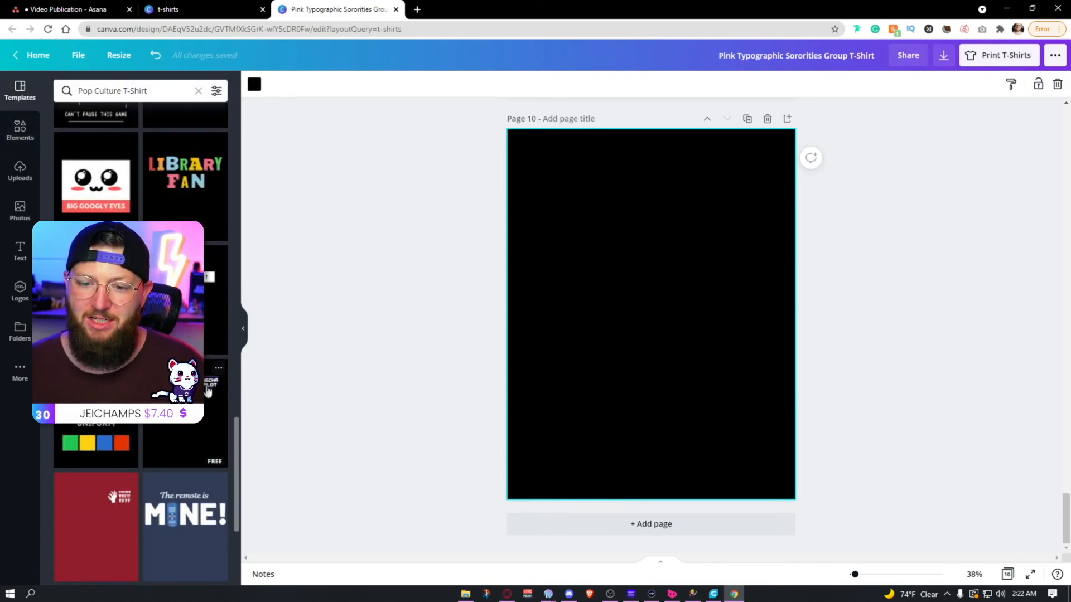
{"action": "scroll", "coordinate": [208, 390], "scroll_direction": "down", "scroll_amount": 4}
{"action": "scroll", "coordinate": [212, 362], "scroll_direction": "down", "scroll_amount": 3}
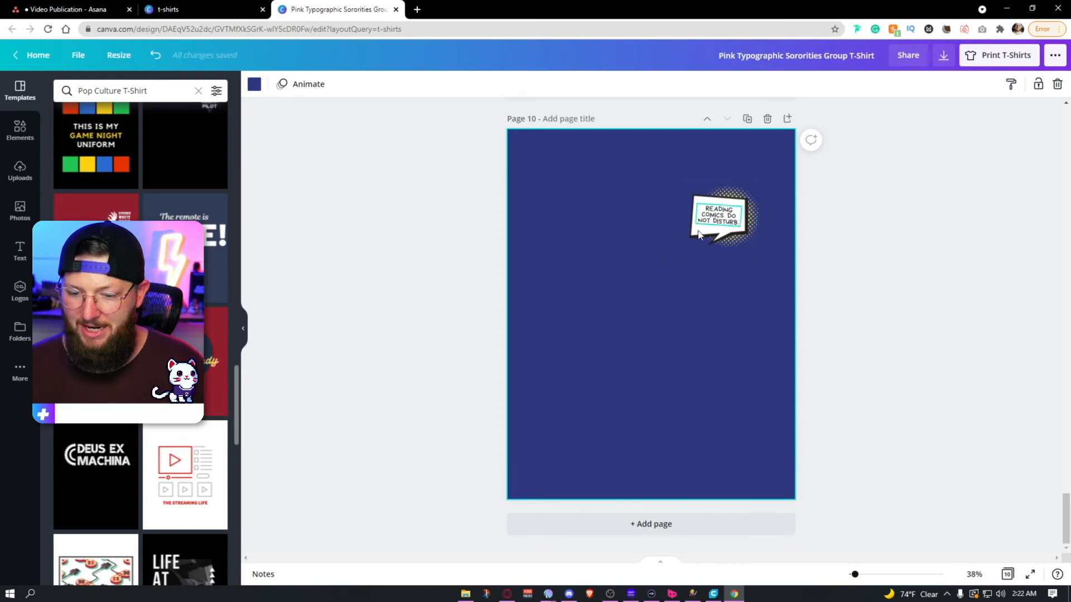
{"action": "scroll", "coordinate": [141, 335], "scroll_direction": "down", "scroll_amount": 4}
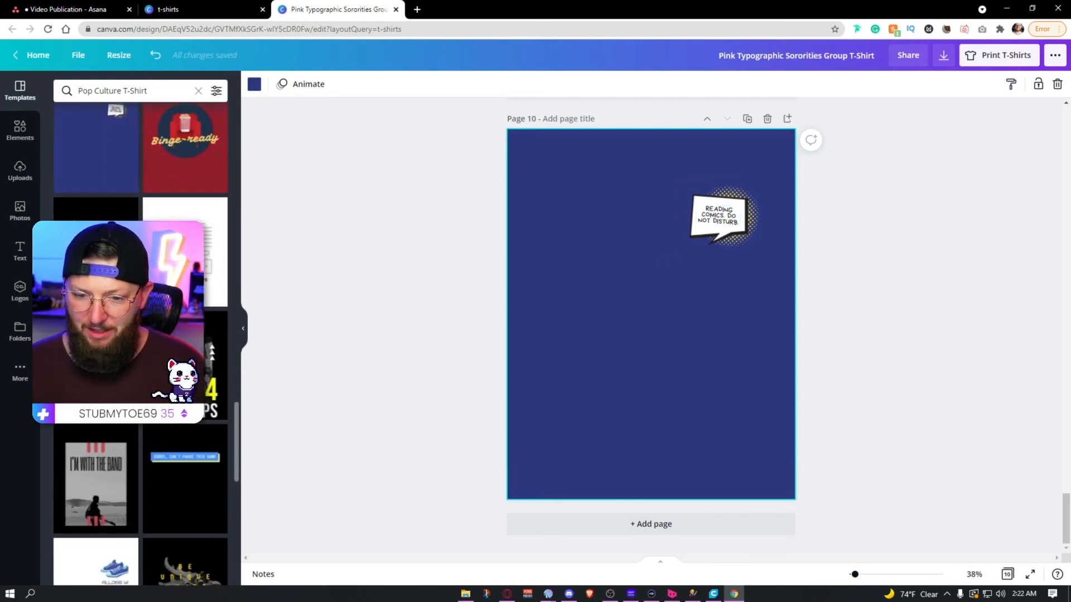
{"action": "left_click", "coordinate": [213, 365]}
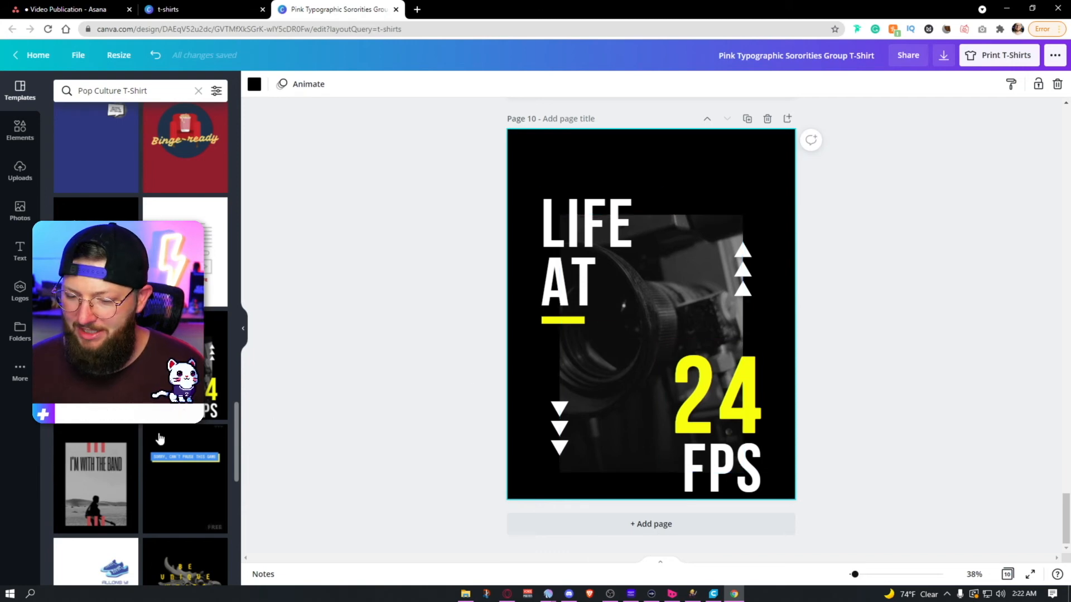
{"action": "scroll", "coordinate": [157, 433], "scroll_direction": "down", "scroll_amount": 2}
{"action": "scroll", "coordinate": [157, 434], "scroll_direction": "down", "scroll_amount": 1}
{"action": "left_click", "coordinate": [218, 312]}
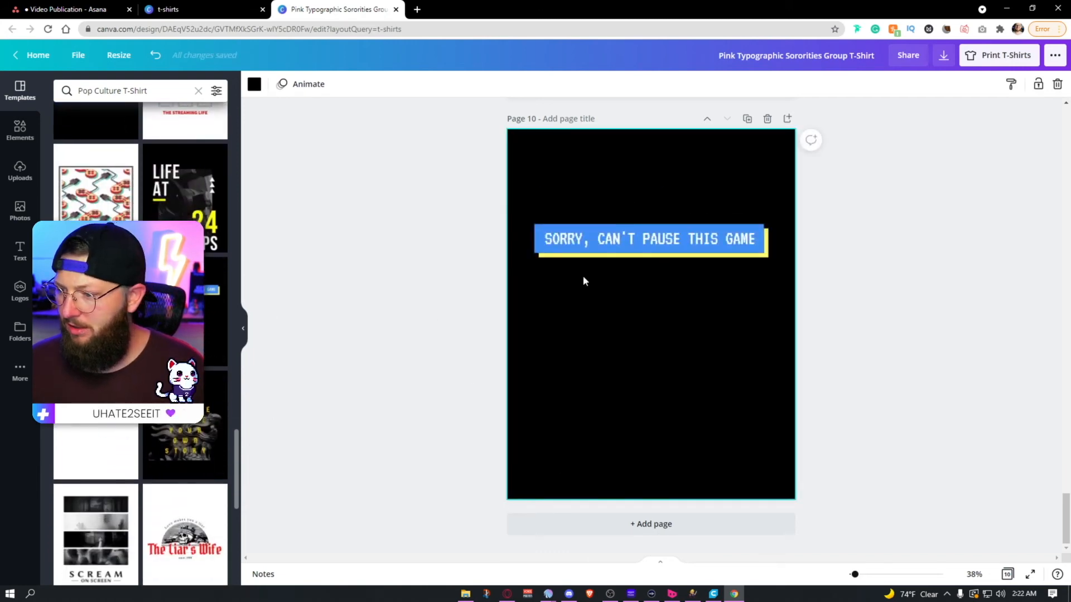
Step: Apply the crowned-skull "The Liar's Wife" template to page 10 and replace its red title with "HealBilly"
{"action": "scroll", "coordinate": [157, 433], "scroll_direction": "down", "scroll_amount": 3}
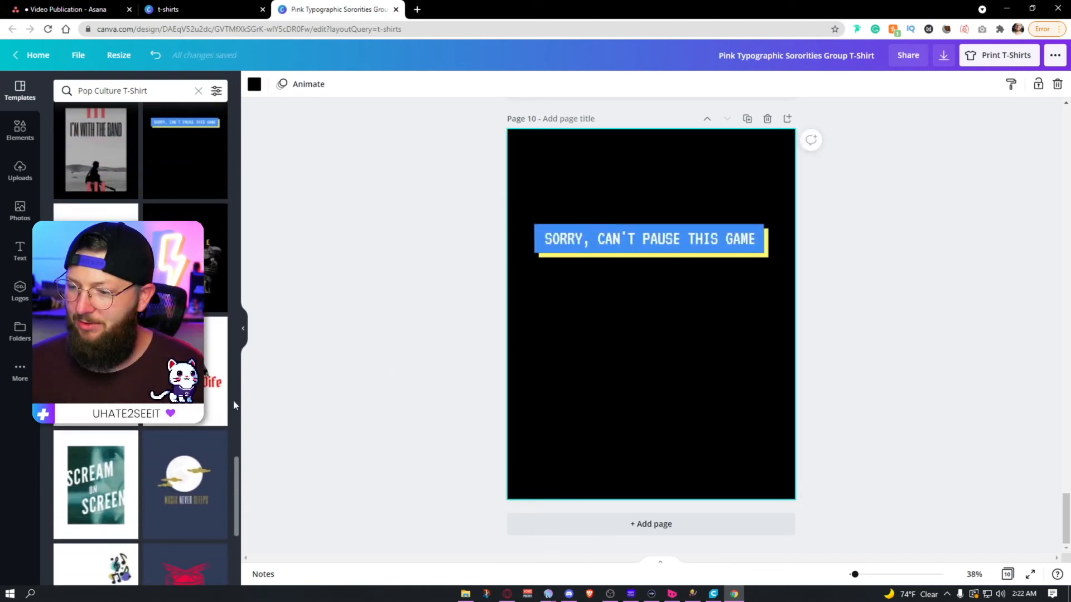
{"action": "left_click", "coordinate": [217, 366]}
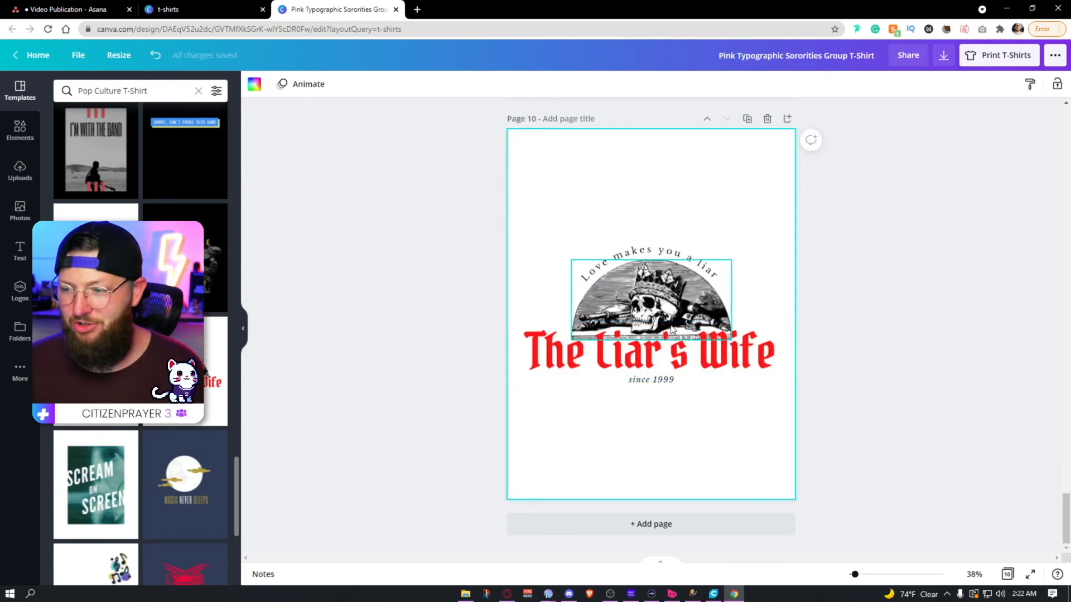
{"action": "left_click", "coordinate": [669, 352]}
{"action": "left_click", "coordinate": [670, 351]}
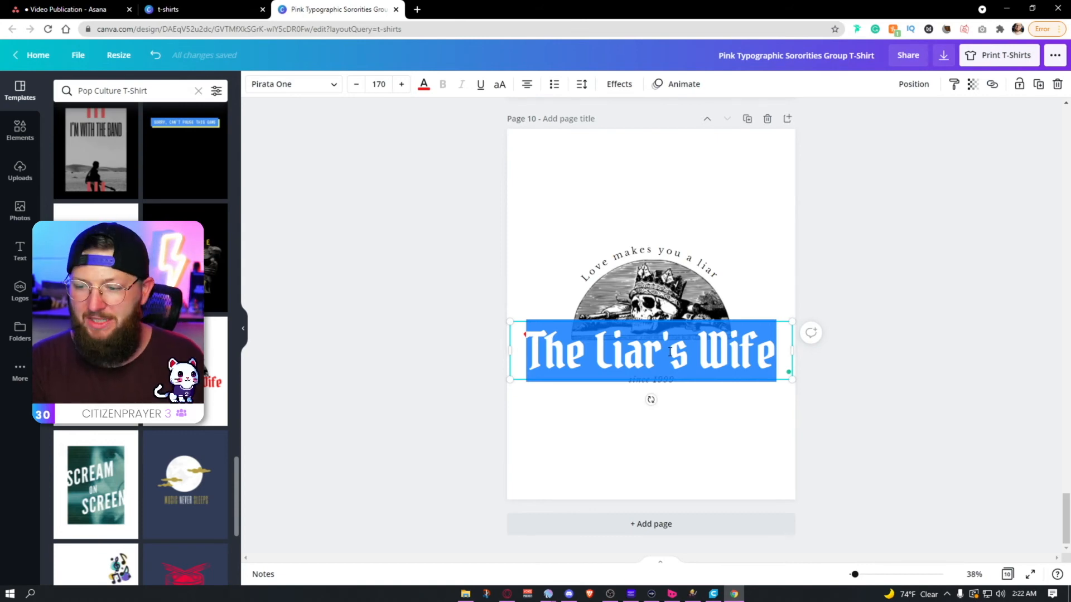
{"action": "type", "text": "hea"}
{"action": "key", "text": "BackSpace"}
{"action": "type", "text": "ealBilly"}
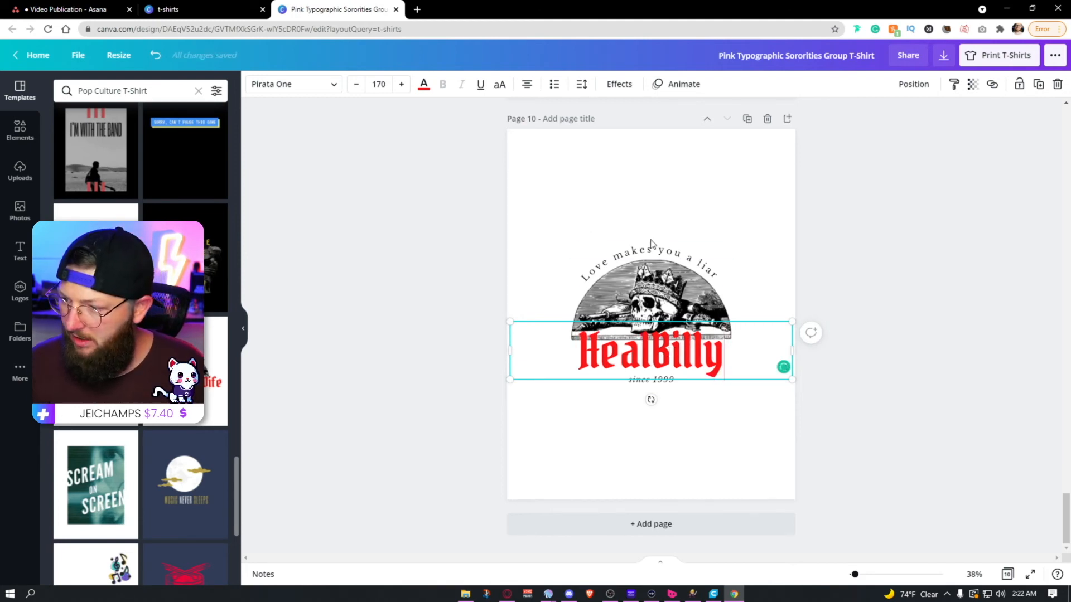
Step: Change the arched line above the skull to "Healbilly at heart" and the year below the title to 2019
{"action": "left_click", "coordinate": [649, 255]}
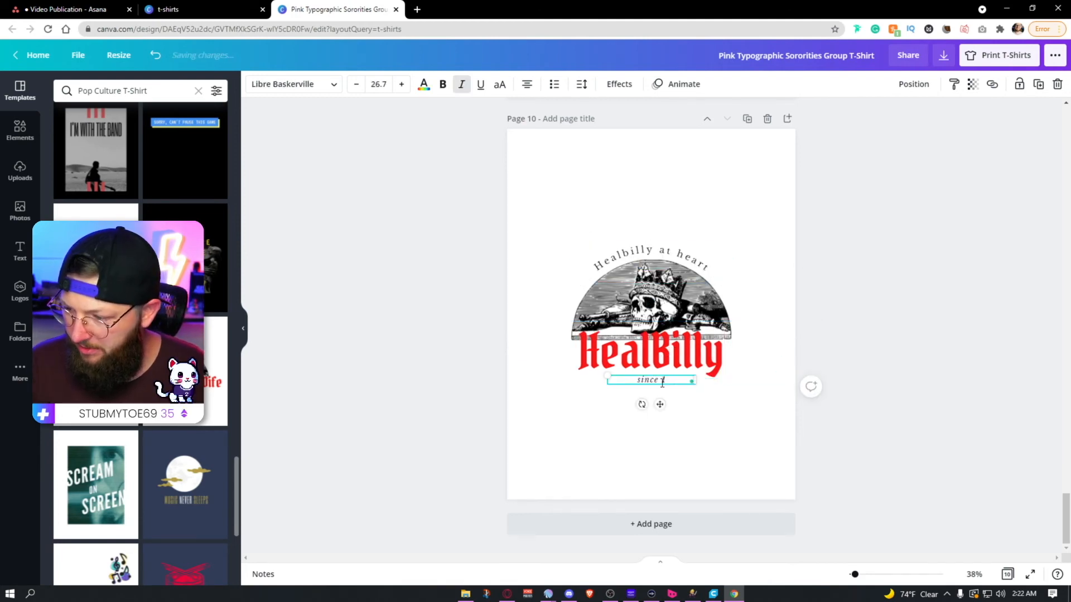
{"action": "type", "text": "2019"}
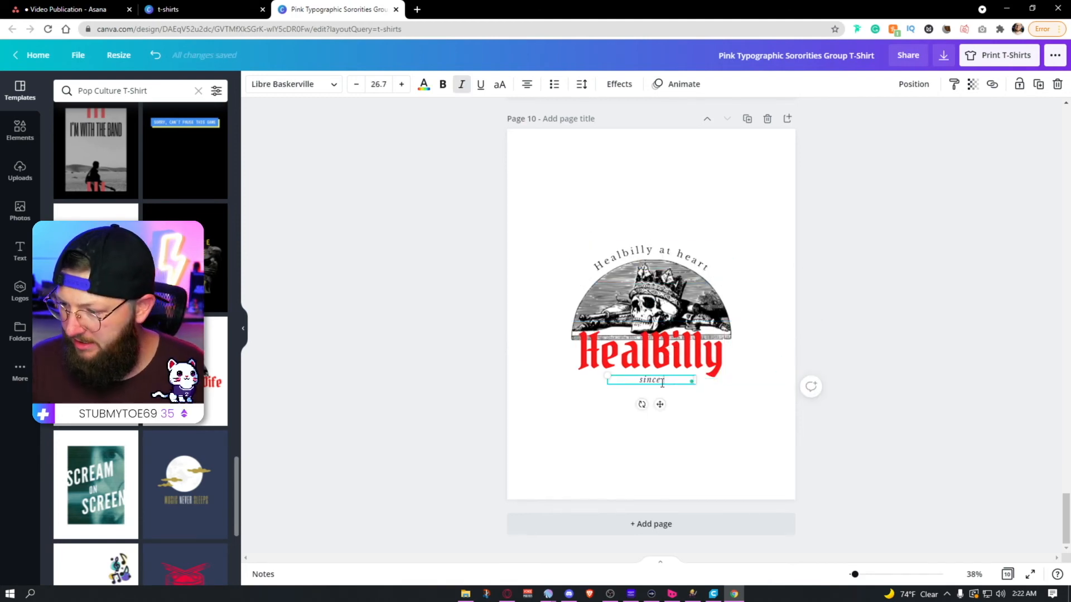
Step: Finish editing the year line on page 10 and add page 11 to the design
{"action": "left_click", "coordinate": [921, 326]}
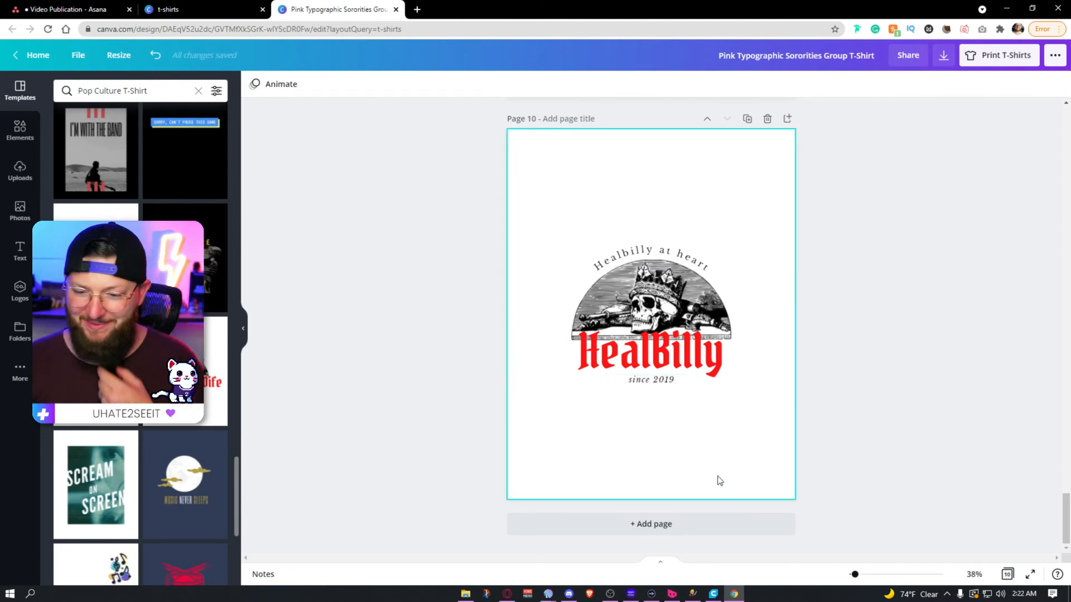
{"action": "left_click", "coordinate": [651, 524]}
Step: Try the "Music Never Sleeps" moon and red "This is my cosplay shirt" banner templates on page 11
{"action": "scroll", "coordinate": [201, 310], "scroll_direction": "down", "scroll_amount": 1}
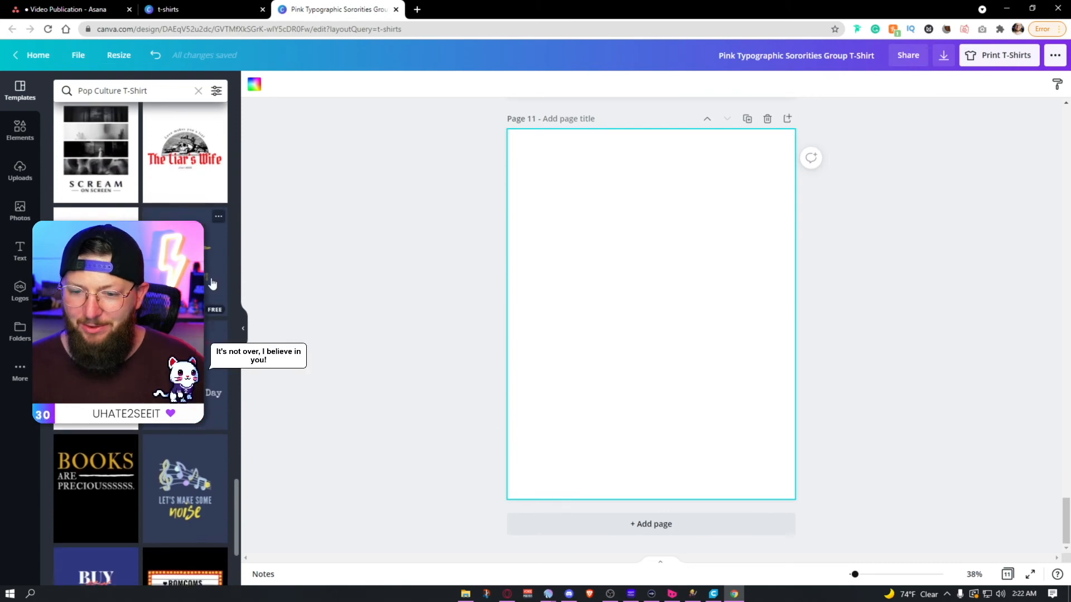
{"action": "left_click", "coordinate": [210, 283]}
{"action": "scroll", "coordinate": [196, 320], "scroll_direction": "down", "scroll_amount": 2}
{"action": "scroll", "coordinate": [141, 343], "scroll_direction": "down", "scroll_amount": 5}
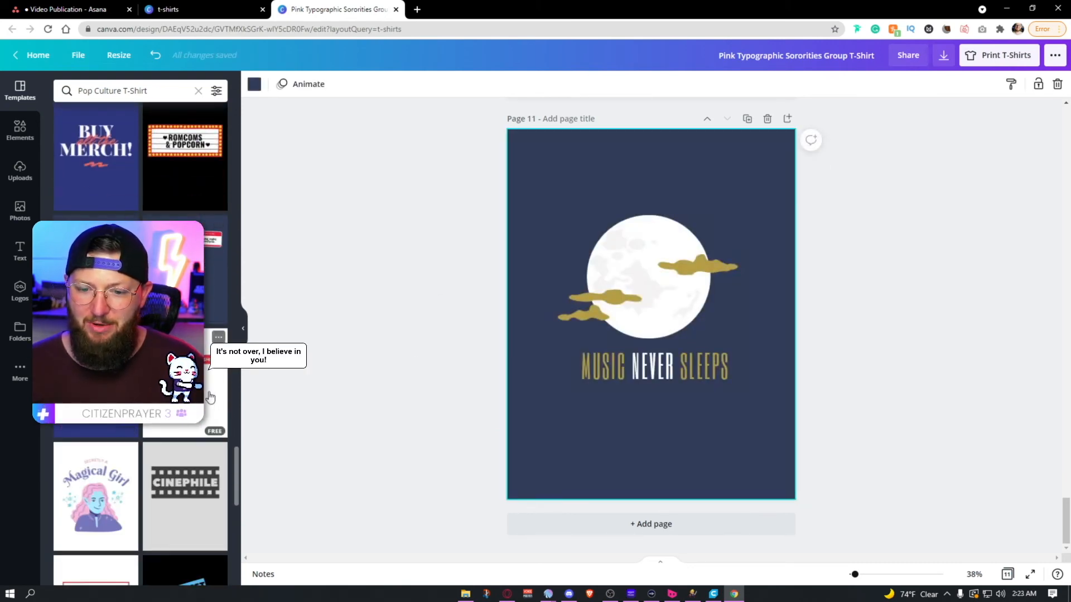
{"action": "left_click", "coordinate": [197, 380]}
{"action": "left_click", "coordinate": [671, 260]}
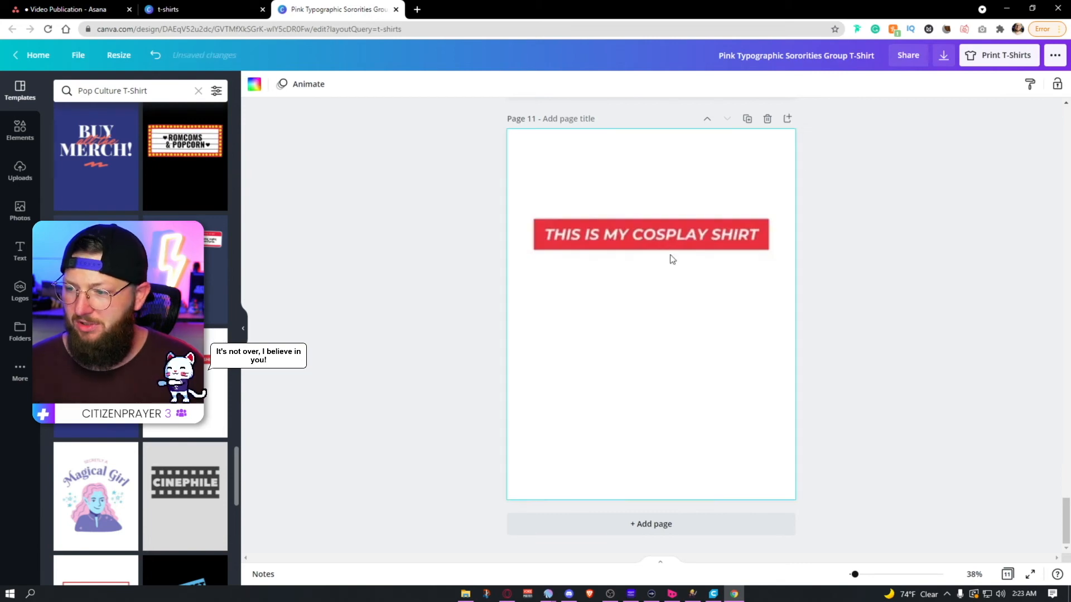
Step: Leave the pop culture results and show all Lifestyle and Hobbies T-shirt templates
{"action": "scroll", "coordinate": [185, 140], "scroll_direction": "down", "scroll_amount": 1}
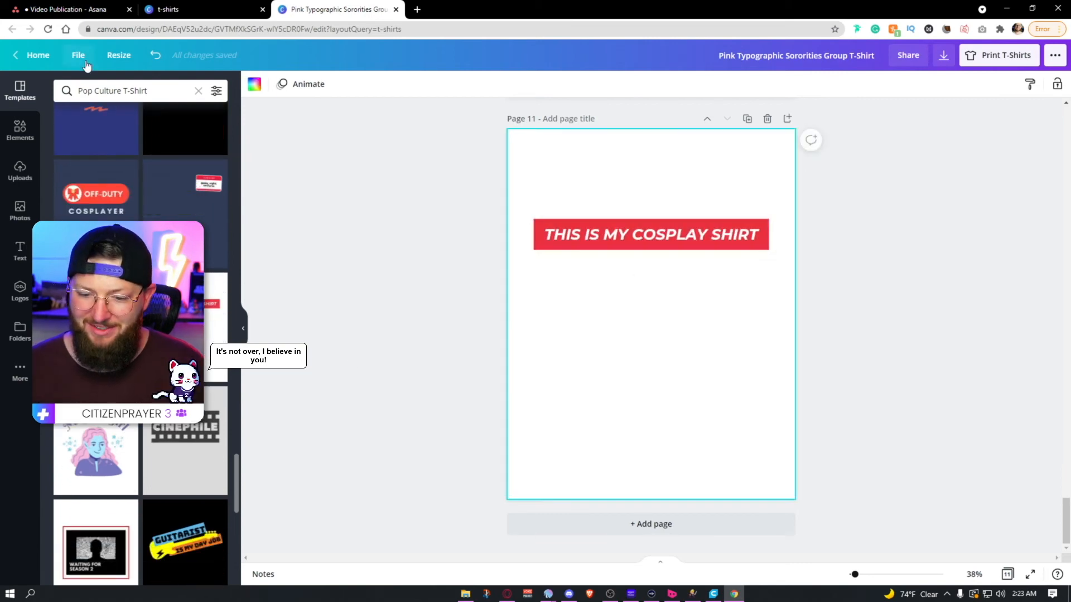
{"action": "left_click", "coordinate": [199, 92]}
{"action": "scroll", "coordinate": [132, 179], "scroll_direction": "down", "scroll_amount": 7}
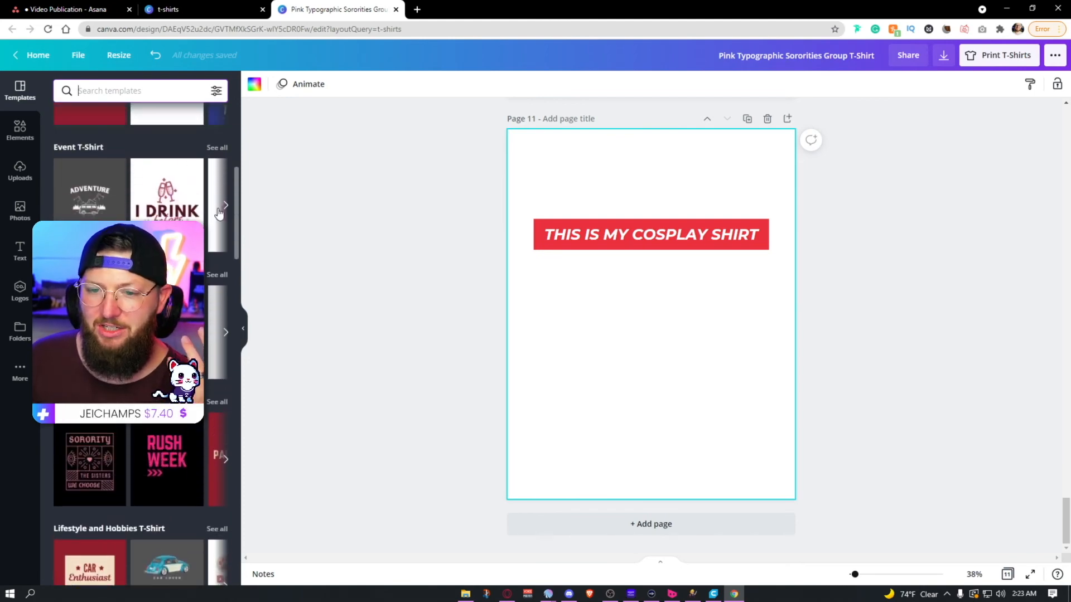
{"action": "scroll", "coordinate": [227, 220], "scroll_direction": "up", "scroll_amount": 1}
{"action": "left_click", "coordinate": [226, 225]}
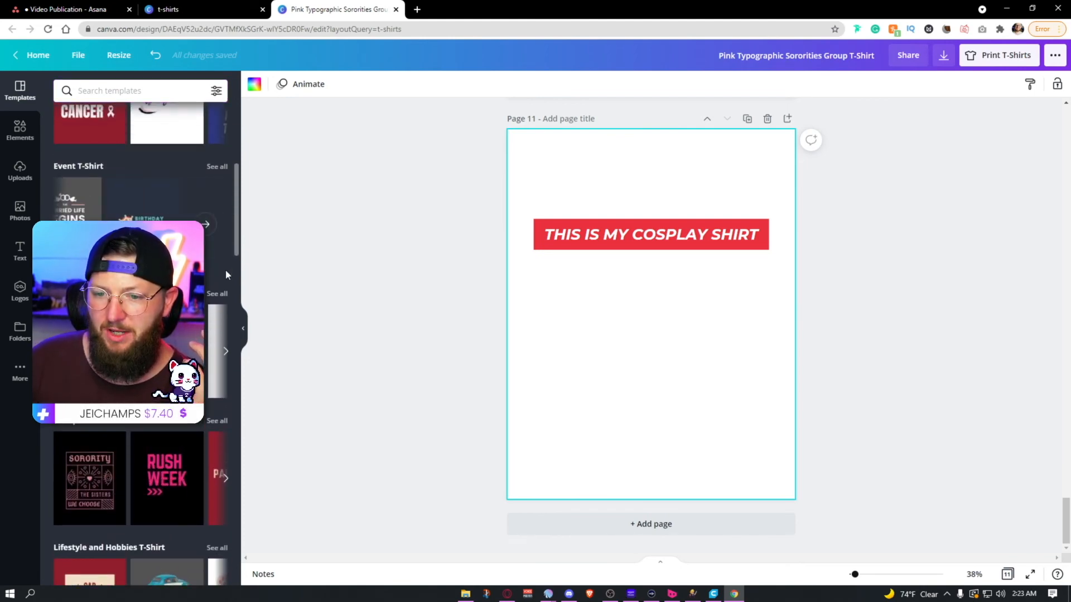
{"action": "scroll", "coordinate": [205, 277], "scroll_direction": "down", "scroll_amount": 2}
{"action": "scroll", "coordinate": [206, 281], "scroll_direction": "down", "scroll_amount": 3}
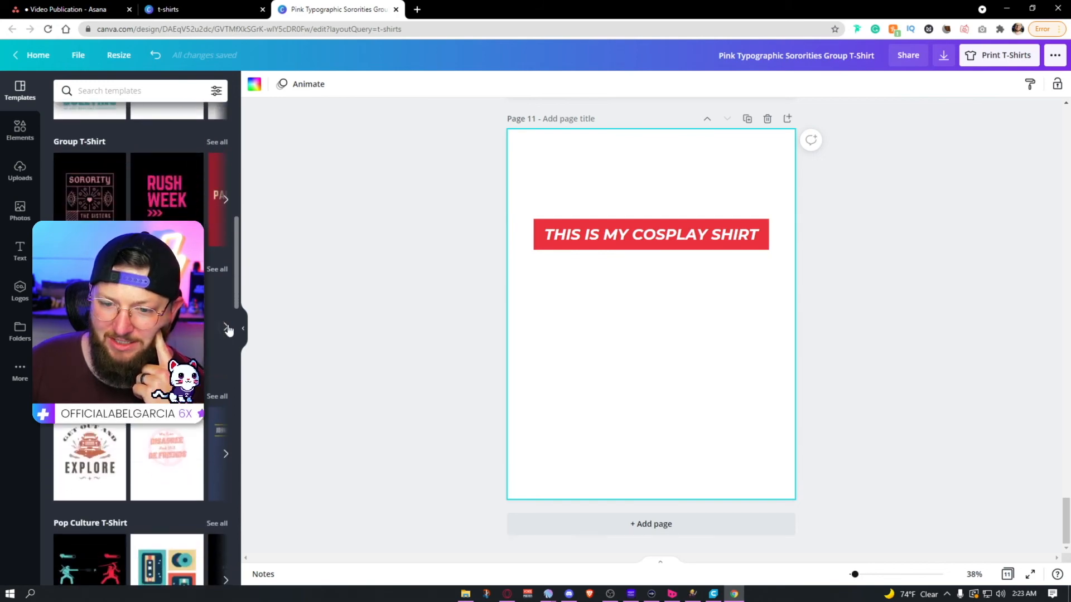
{"action": "left_click", "coordinate": [223, 270]}
Step: Try the "Where to next?", "Will work for food" and "Adventure Awaits" templates on page 11, then apply "I love my greens"
{"action": "scroll", "coordinate": [189, 208], "scroll_direction": "down", "scroll_amount": 8}
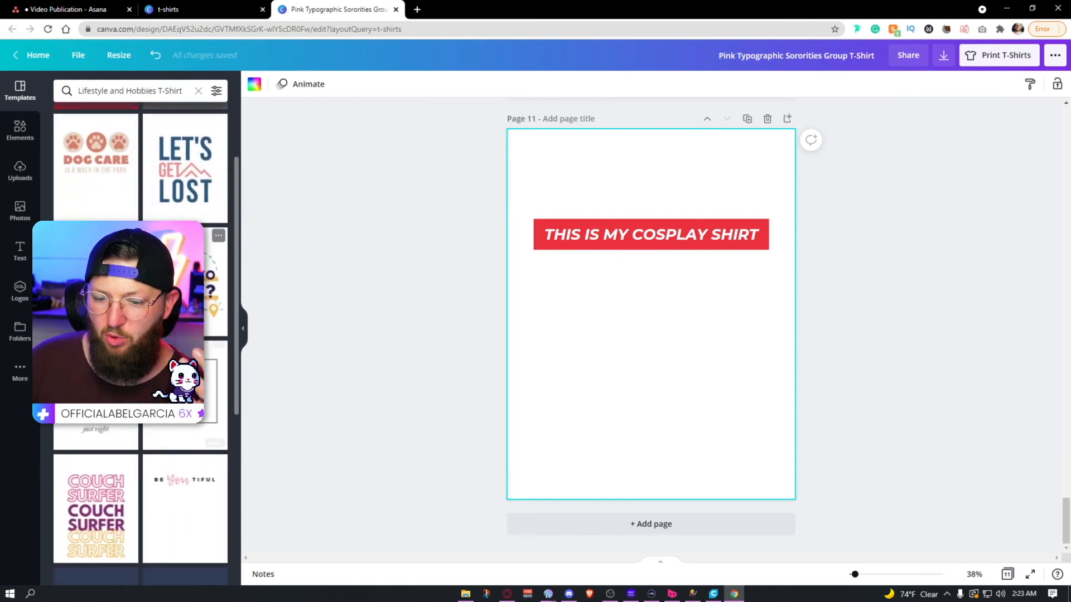
{"action": "left_click", "coordinate": [188, 208]}
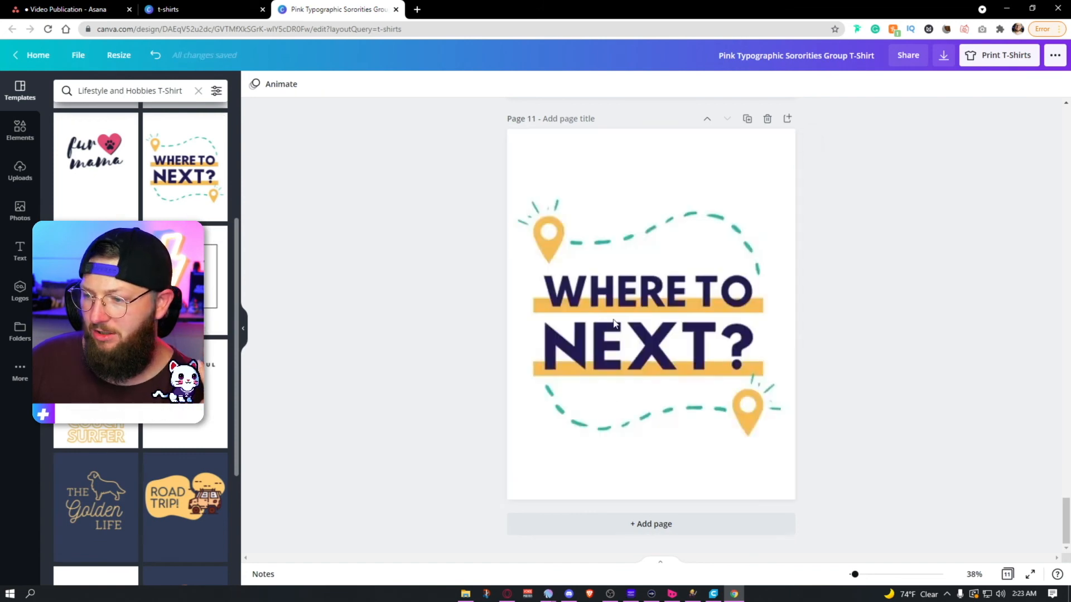
{"action": "scroll", "coordinate": [187, 296], "scroll_direction": "down", "scroll_amount": 2}
{"action": "scroll", "coordinate": [141, 335], "scroll_direction": "down", "scroll_amount": 6}
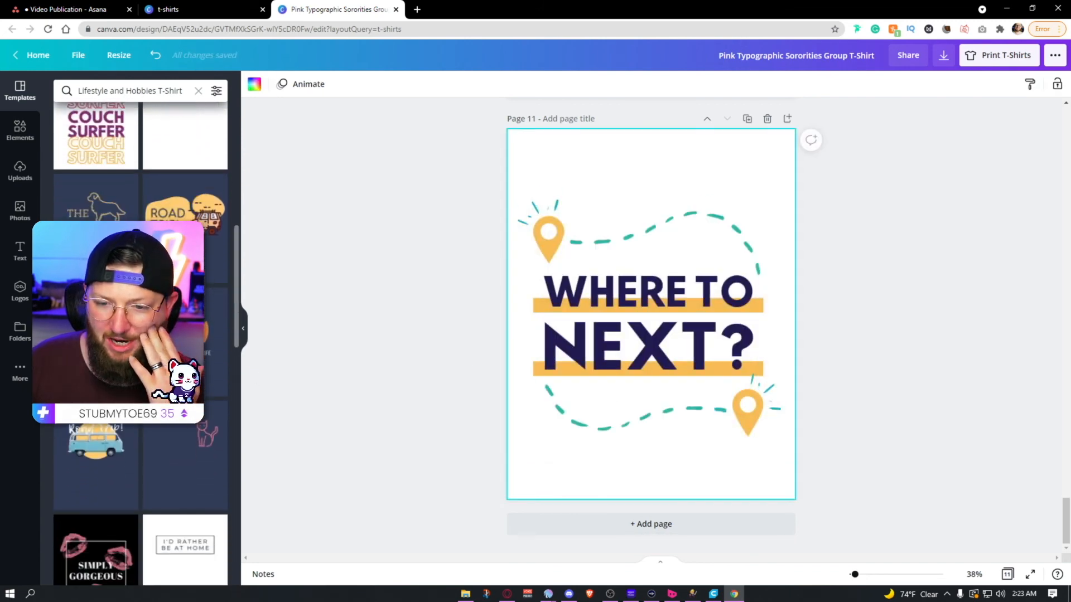
{"action": "scroll", "coordinate": [179, 423], "scroll_direction": "down", "scroll_amount": 5}
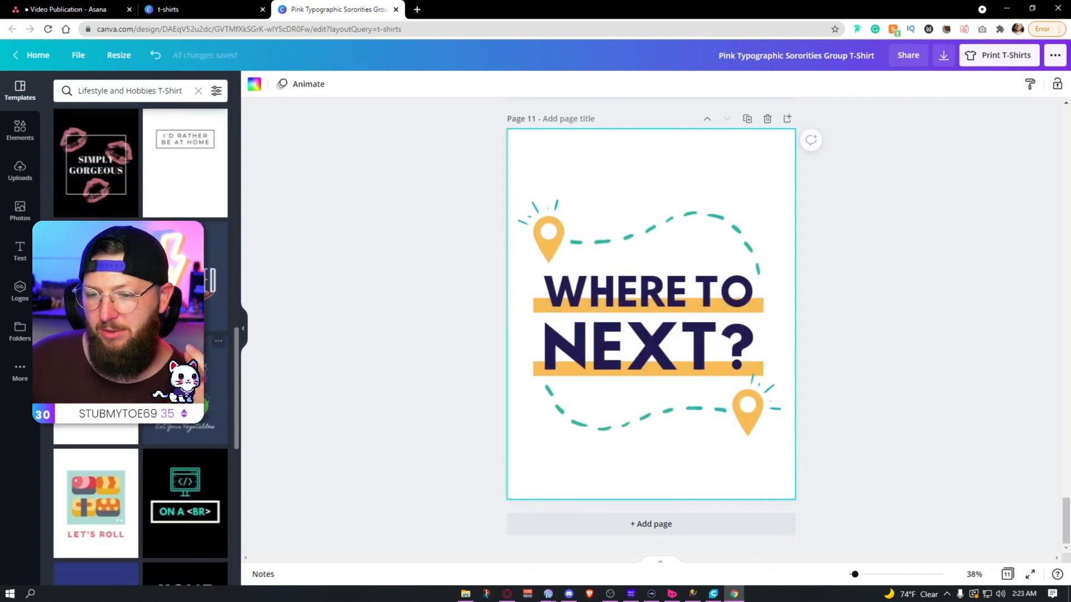
{"action": "scroll", "coordinate": [140, 334], "scroll_direction": "down", "scroll_amount": 5}
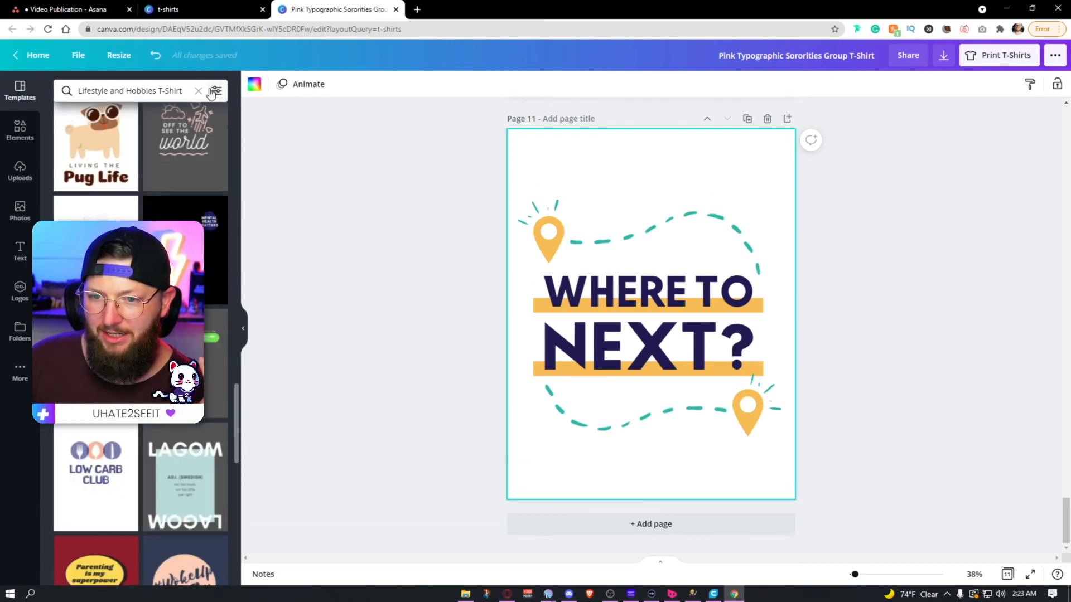
{"action": "scroll", "coordinate": [141, 334], "scroll_direction": "down", "scroll_amount": 5}
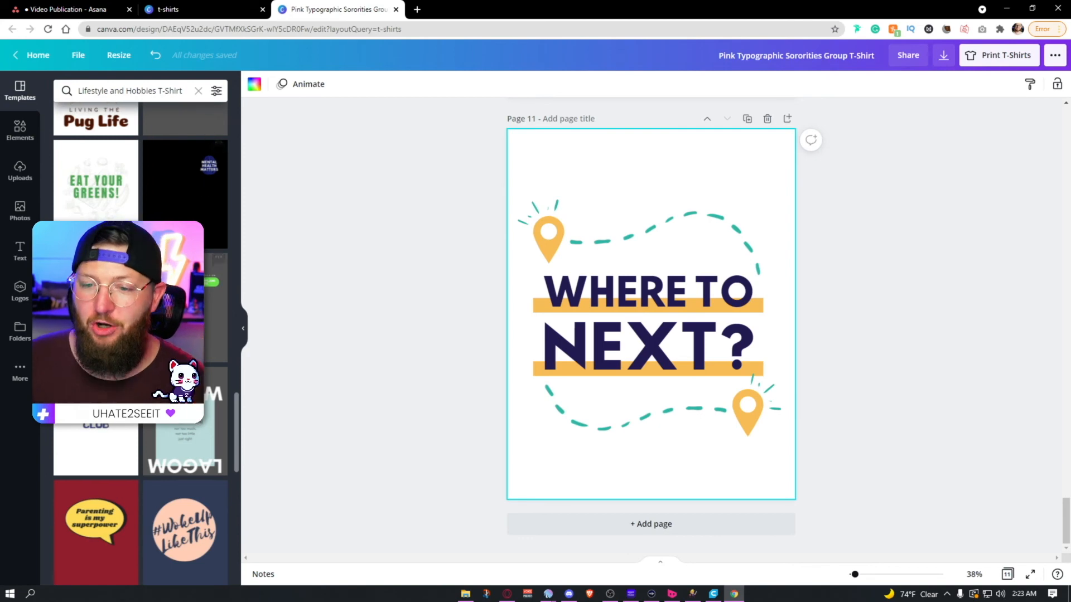
{"action": "scroll", "coordinate": [181, 379], "scroll_direction": "down", "scroll_amount": 2}
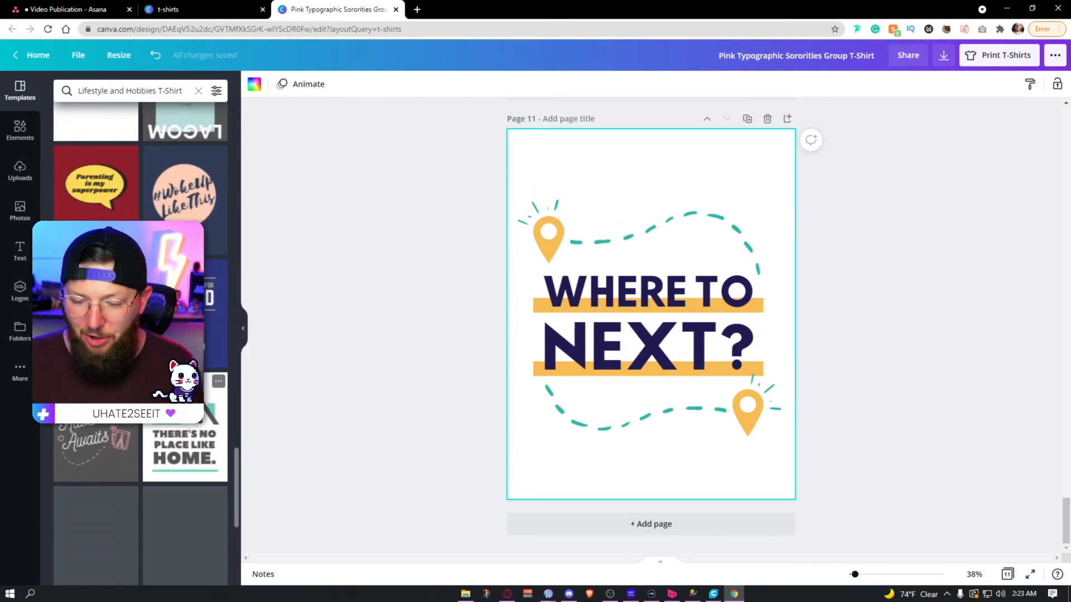
{"action": "left_click", "coordinate": [182, 349]}
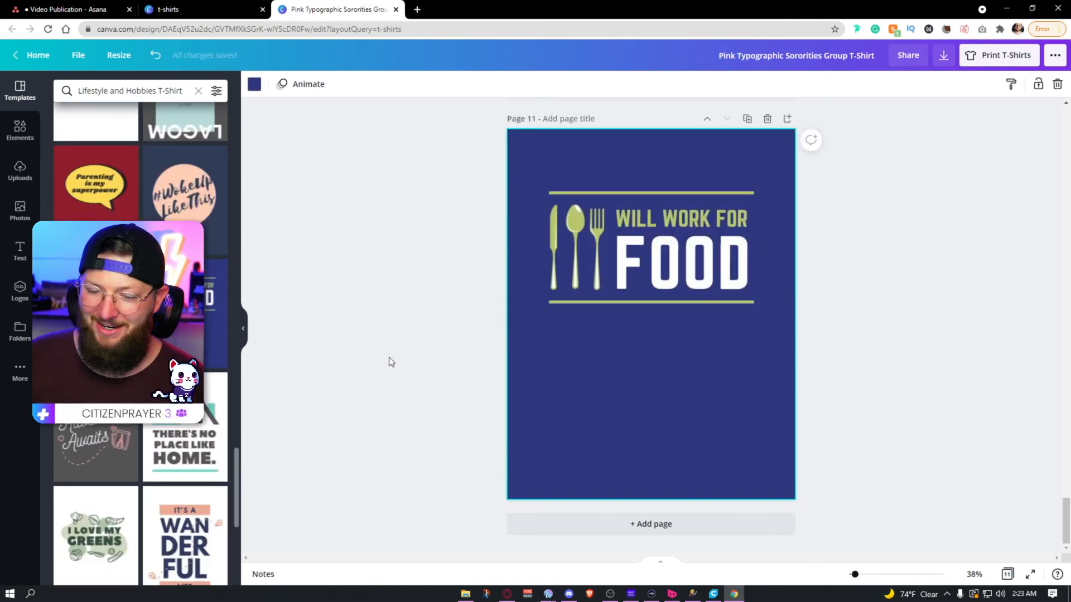
{"action": "left_click", "coordinate": [70, 439]}
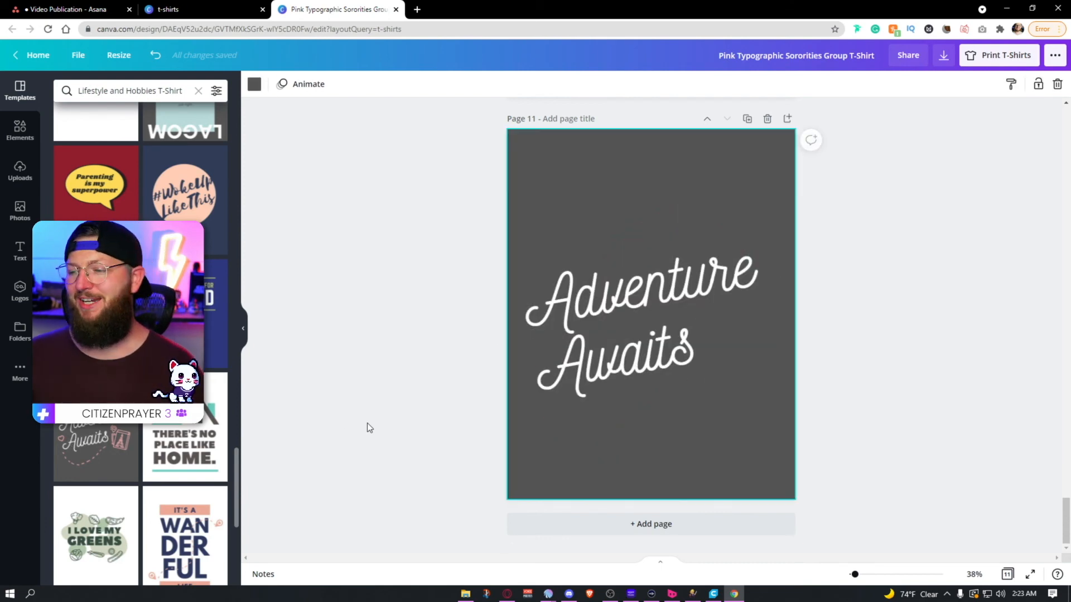
{"action": "left_click", "coordinate": [121, 510]}
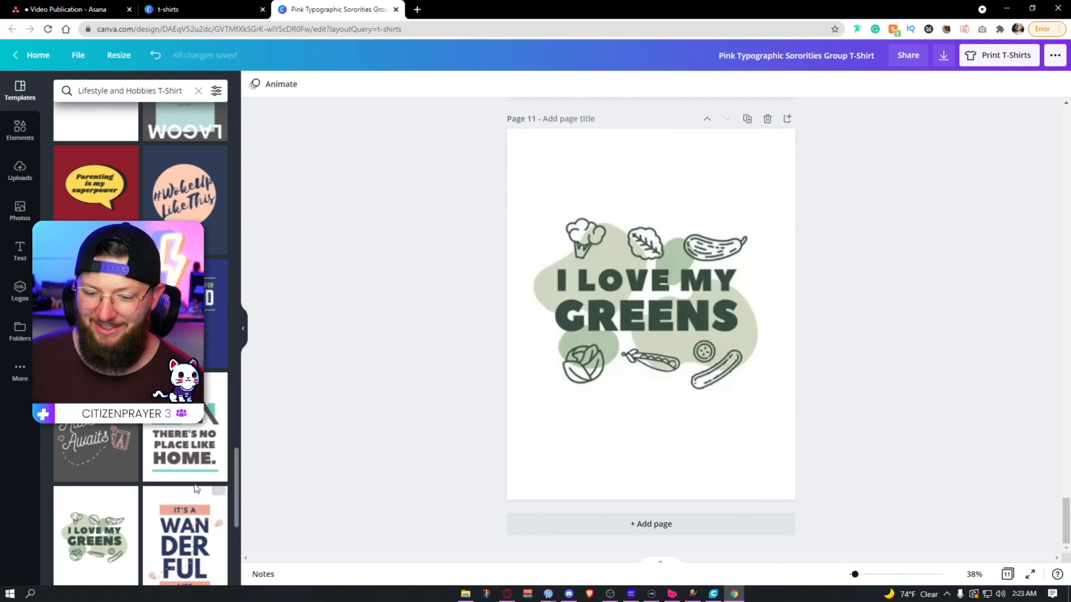
Step: Clear the template search and browse the other T-shirt categories, from Professional and Sports to Halloween, Mother's Day and Big Sister
{"action": "left_click", "coordinate": [198, 91]}
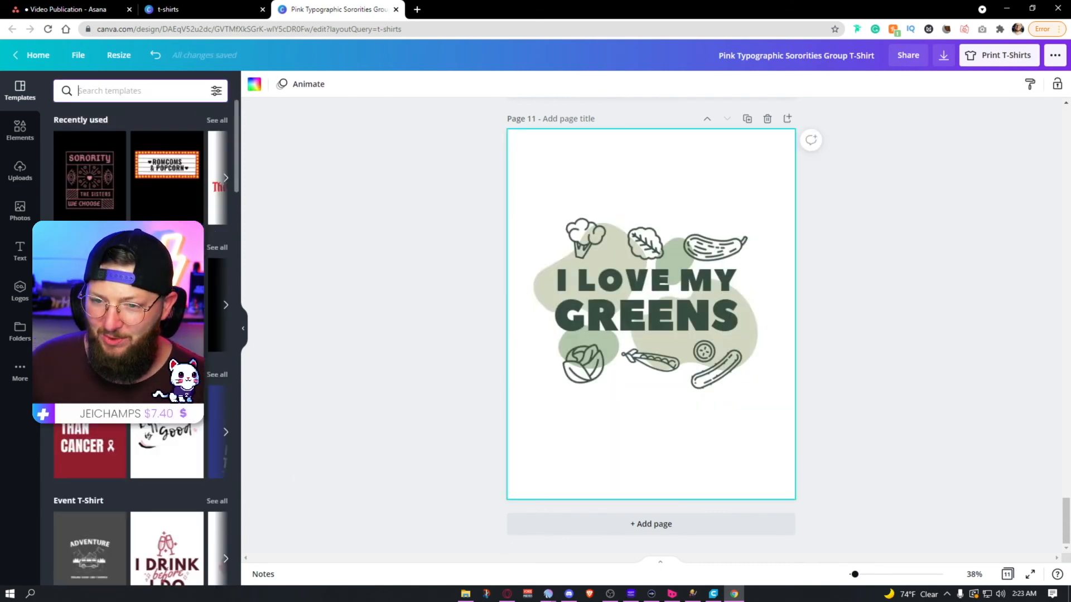
{"action": "scroll", "coordinate": [140, 334], "scroll_direction": "down", "scroll_amount": 5}
{"action": "scroll", "coordinate": [140, 335], "scroll_direction": "down", "scroll_amount": 6}
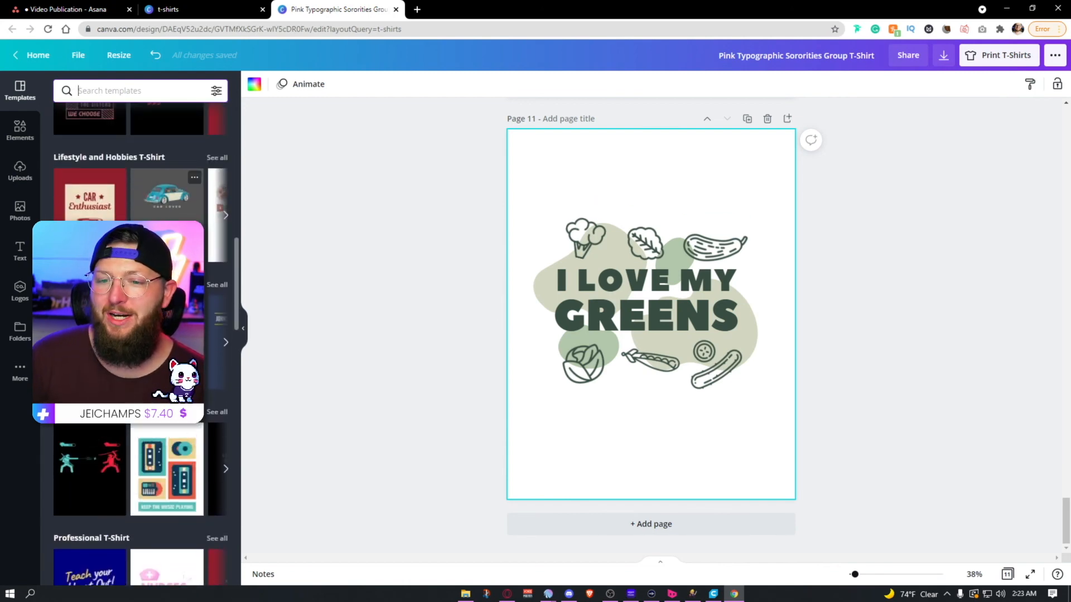
{"action": "scroll", "coordinate": [139, 335], "scroll_direction": "down", "scroll_amount": 3}
{"action": "scroll", "coordinate": [139, 335], "scroll_direction": "down", "scroll_amount": 3}
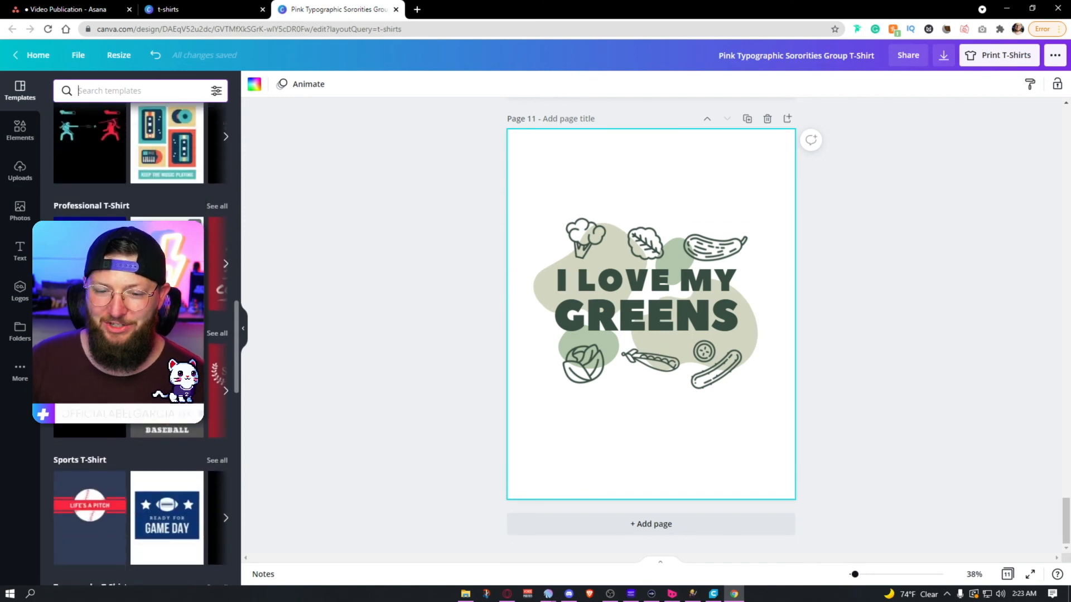
{"action": "scroll", "coordinate": [139, 335], "scroll_direction": "down", "scroll_amount": 2}
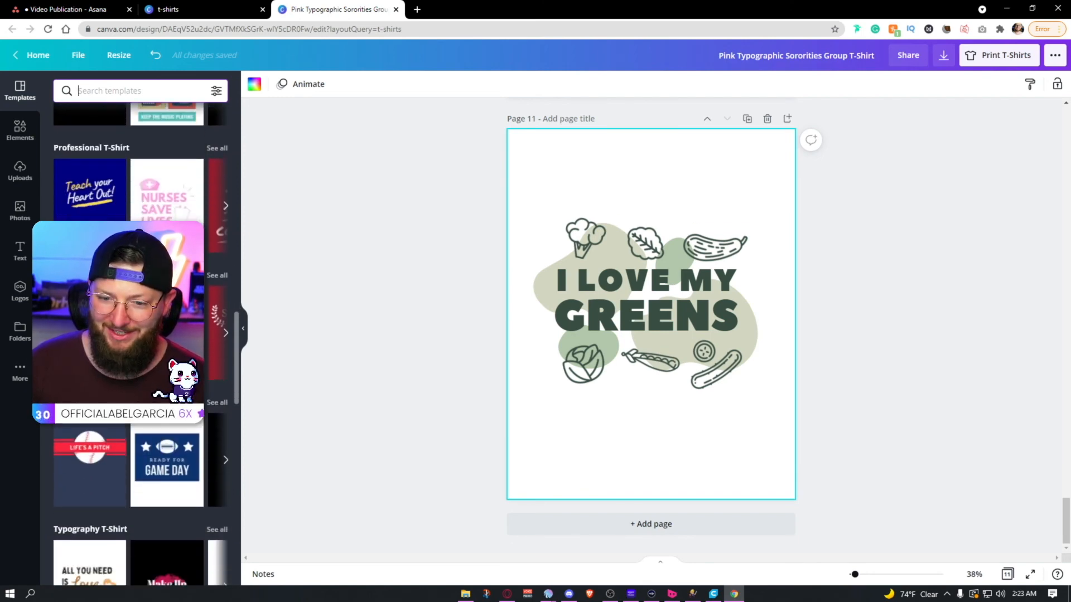
{"action": "scroll", "coordinate": [152, 440], "scroll_direction": "down", "scroll_amount": 10}
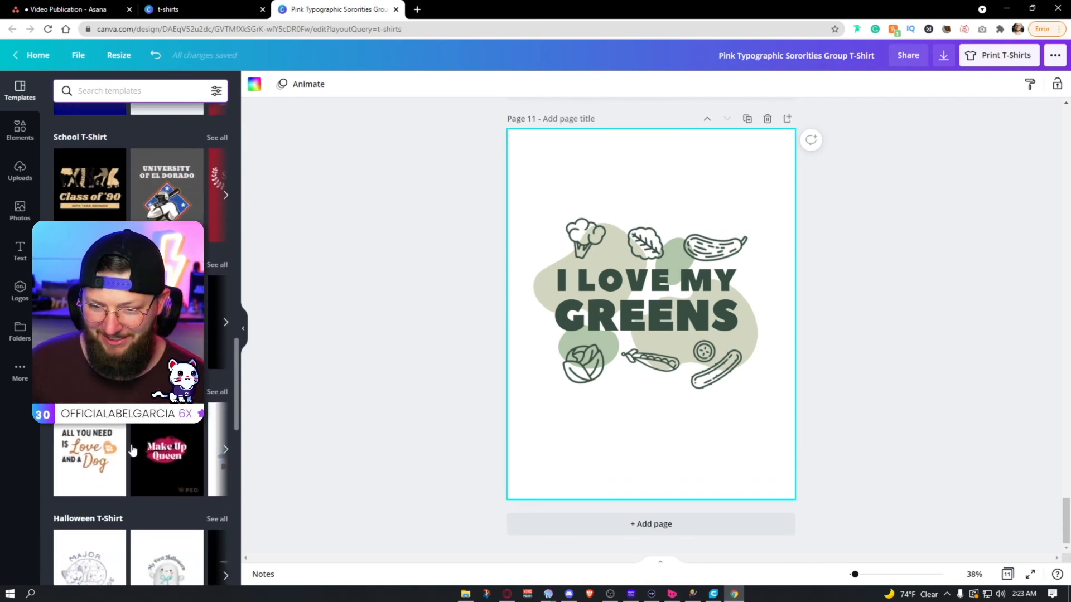
{"action": "scroll", "coordinate": [153, 440], "scroll_direction": "down", "scroll_amount": 3}
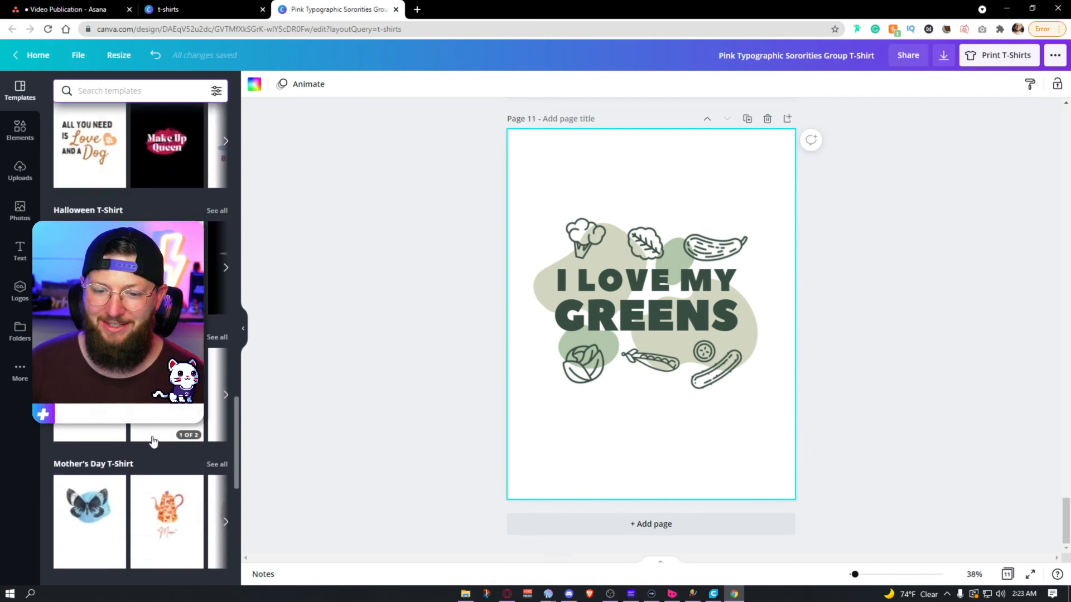
{"action": "scroll", "coordinate": [152, 440], "scroll_direction": "down", "scroll_amount": 5}
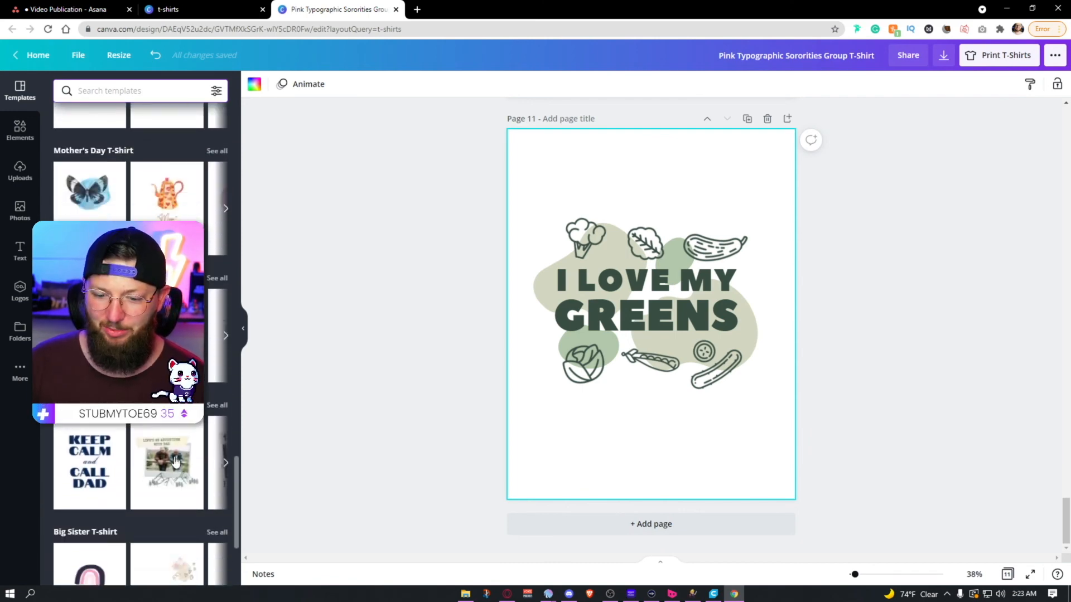
{"action": "scroll", "coordinate": [146, 433], "scroll_direction": "down", "scroll_amount": 2}
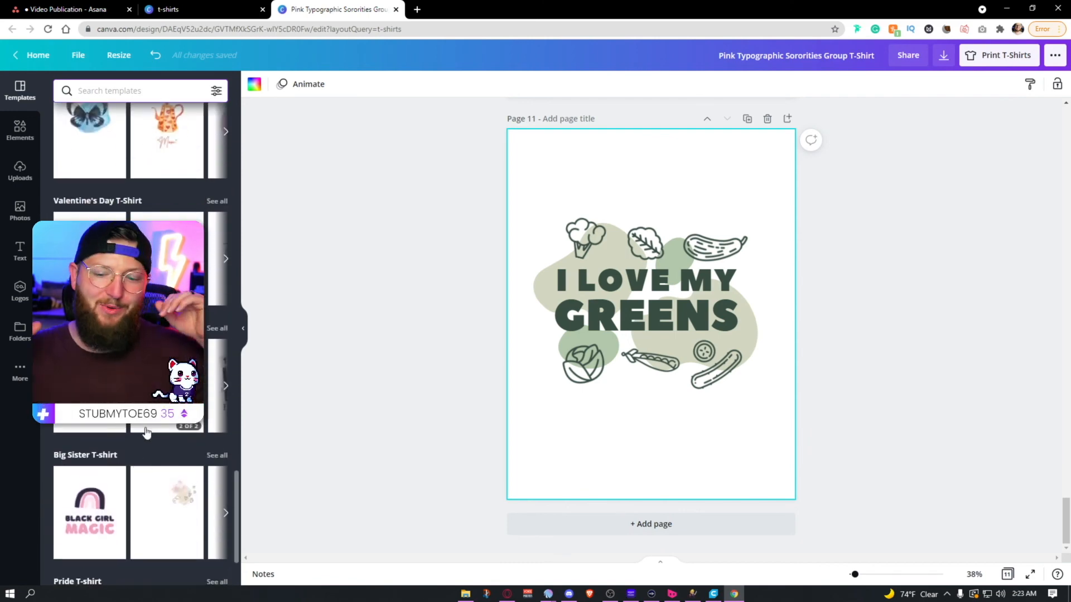
{"action": "scroll", "coordinate": [149, 431], "scroll_direction": "down", "scroll_amount": 1}
{"action": "scroll", "coordinate": [149, 429], "scroll_direction": "up", "scroll_amount": 3}
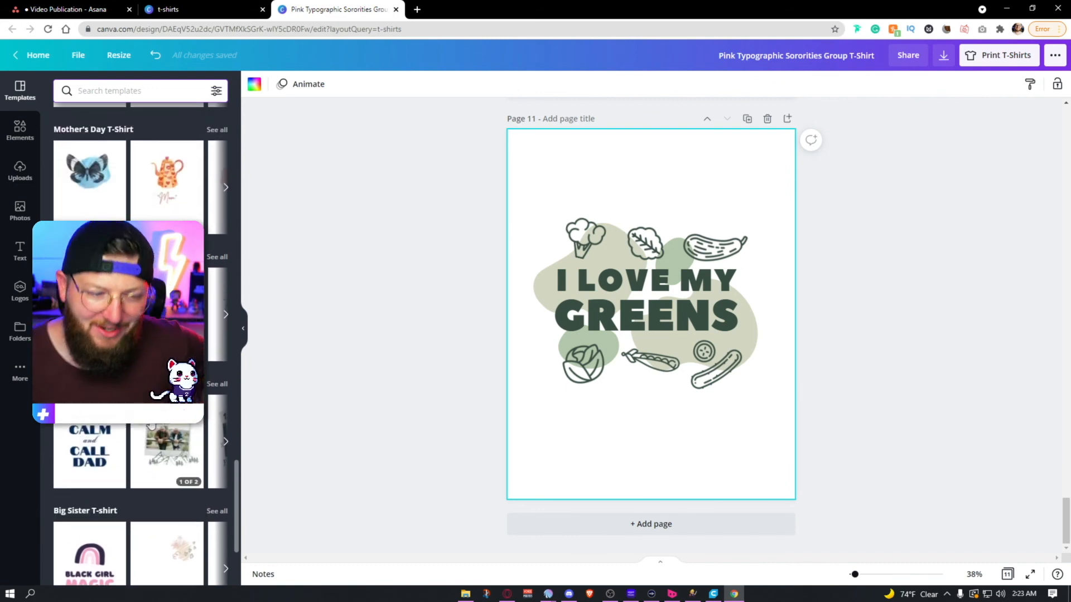